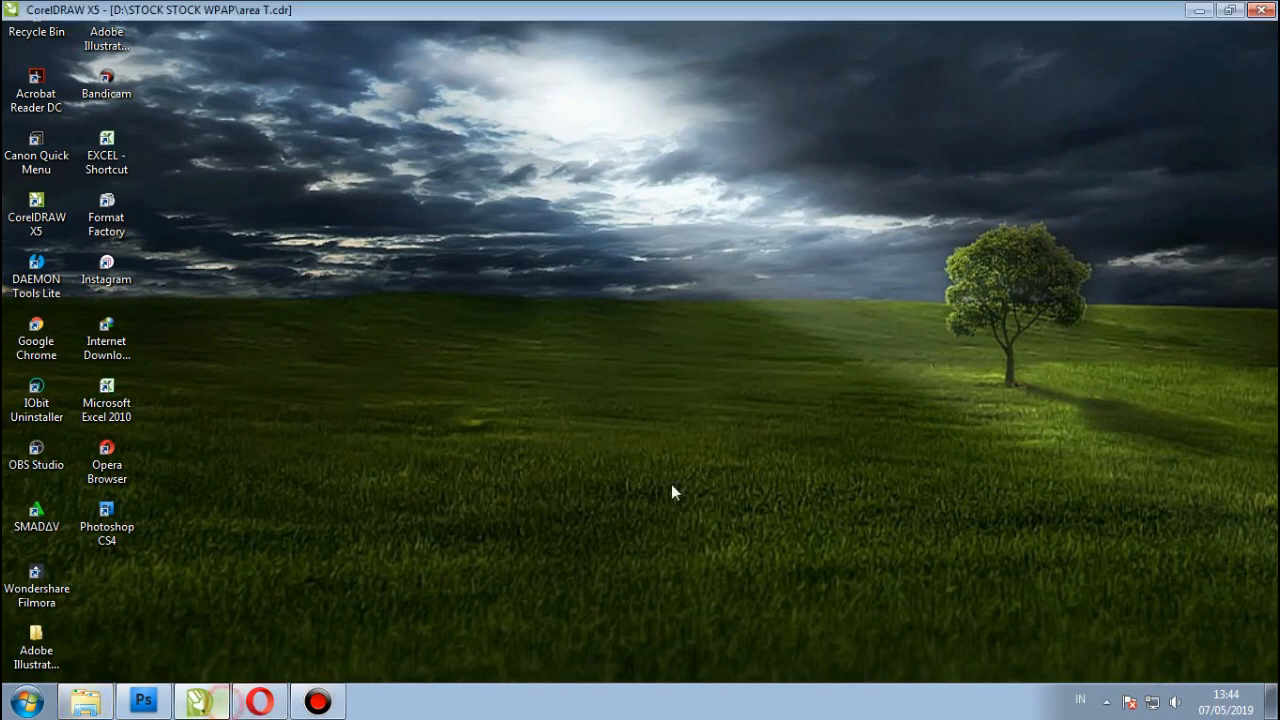
# Step: Bring area T.cdr back and drop a duplicate of the grey face to the right of the page
pyautogui.click(660, 493)
pyautogui.scroll(1, 345, 430)
pyautogui.click(336, 434)
pyautogui.scroll(-1, 386, 428)
pyautogui.scroll(1, 521, 399)
pyautogui.moveTo(521, 405); pyautogui.dragTo(919, 405)
pyautogui.scroll(-1, 803, 380)
pyautogui.scroll(1, 868, 410)
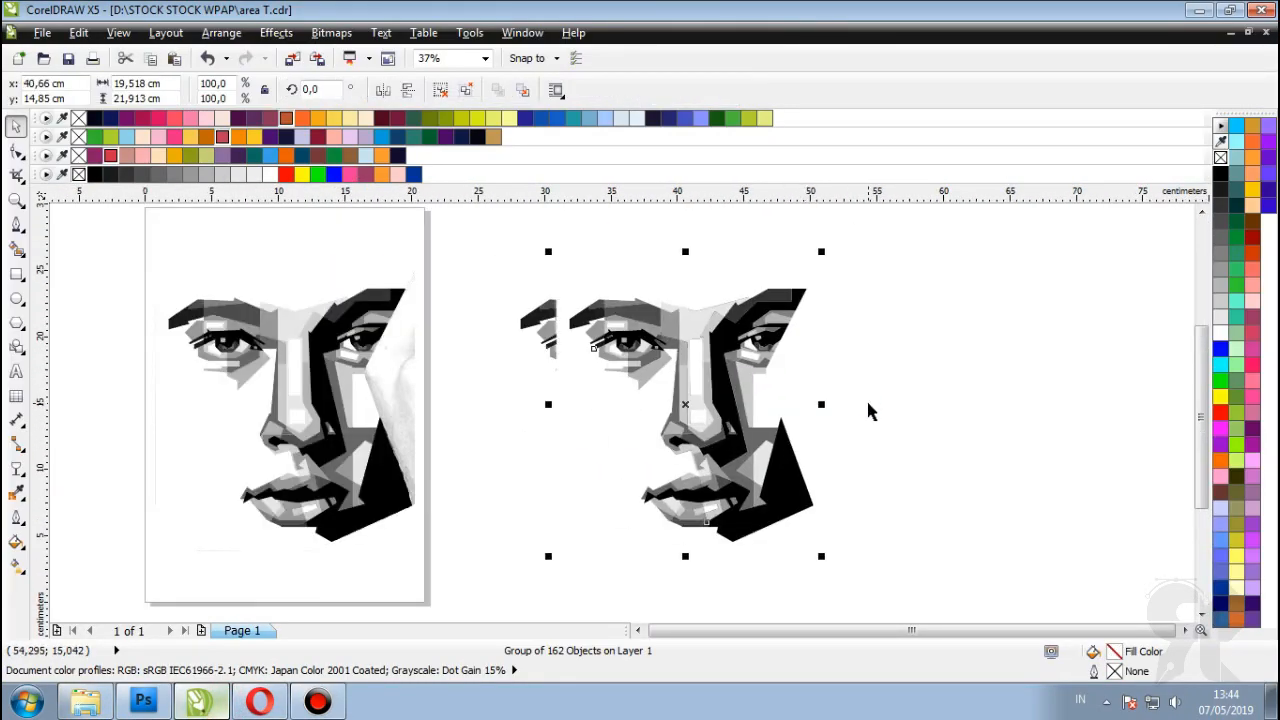
# Step: Fill a black shape inside the copied face with navy
pyautogui.click(868, 410)
pyautogui.click(931, 423)
pyautogui.click(735, 418)
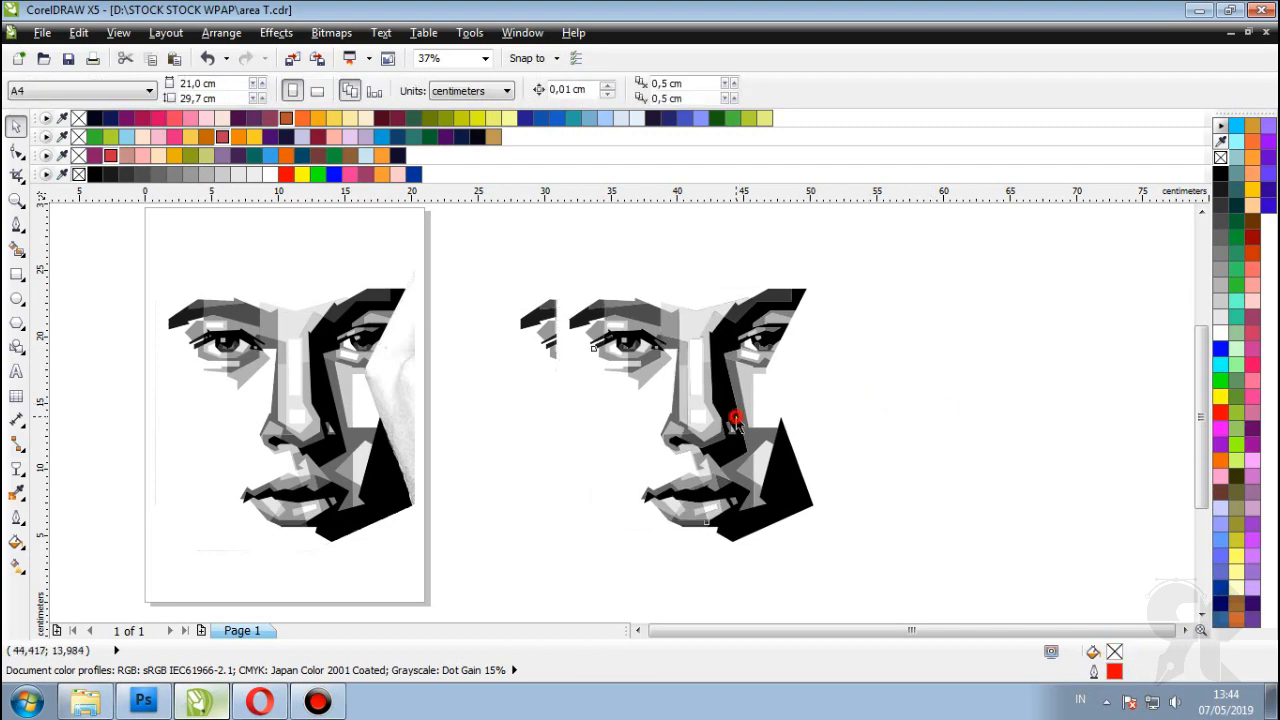
pyautogui.click(949, 437)
pyautogui.click(690, 368)
pyautogui.click(934, 366)
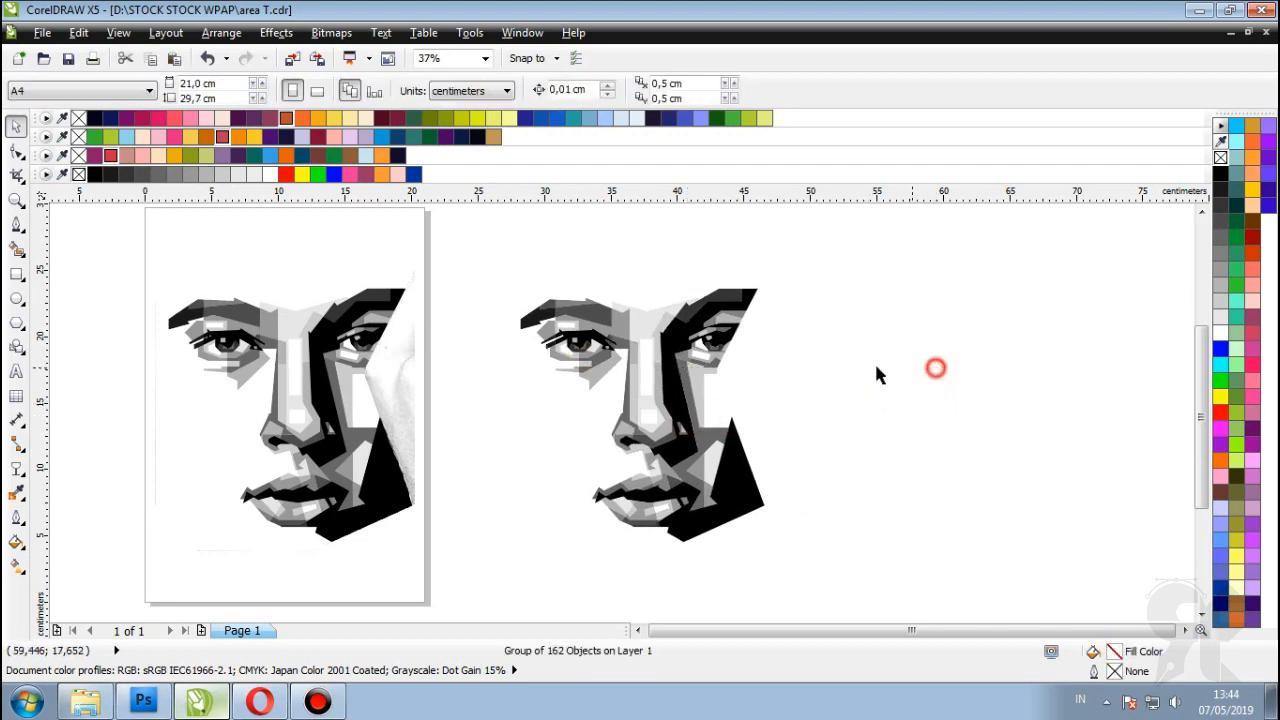
pyautogui.click(680, 365)
pyautogui.click(882, 366)
pyautogui.scroll(5, 678, 364)
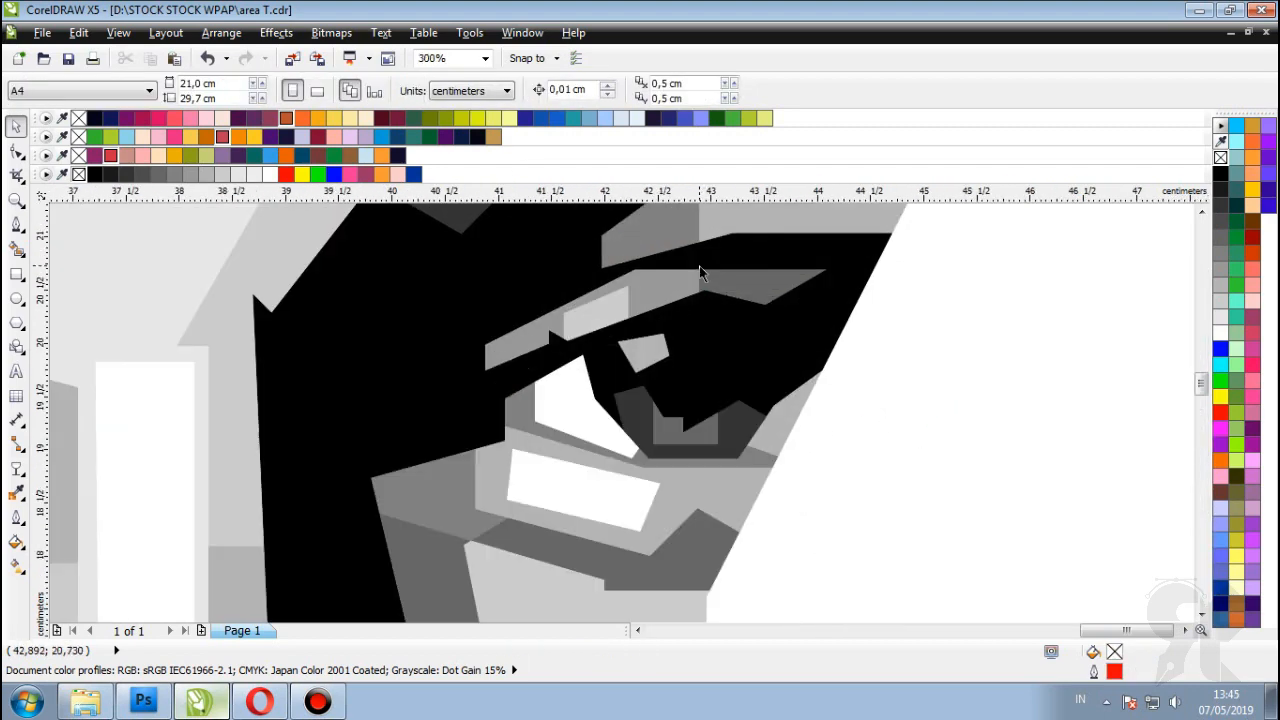
pyautogui.click(648, 346)
pyautogui.scroll(-3, 506, 346)
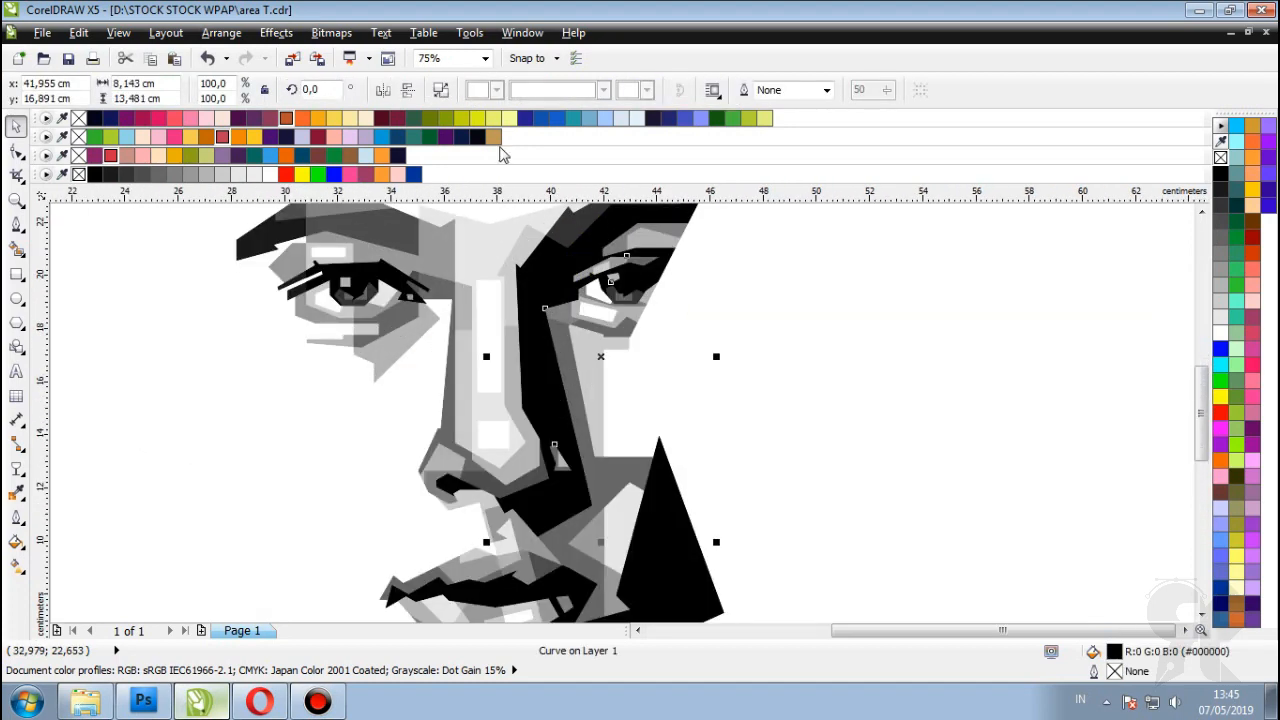
pyautogui.click(398, 156)
# Step: Fill the black shadow shape around the mouth with navy as well
pyautogui.scroll(-3, 611, 357)
pyautogui.click(737, 328)
pyautogui.scroll(4, 646, 423)
pyautogui.click(646, 416)
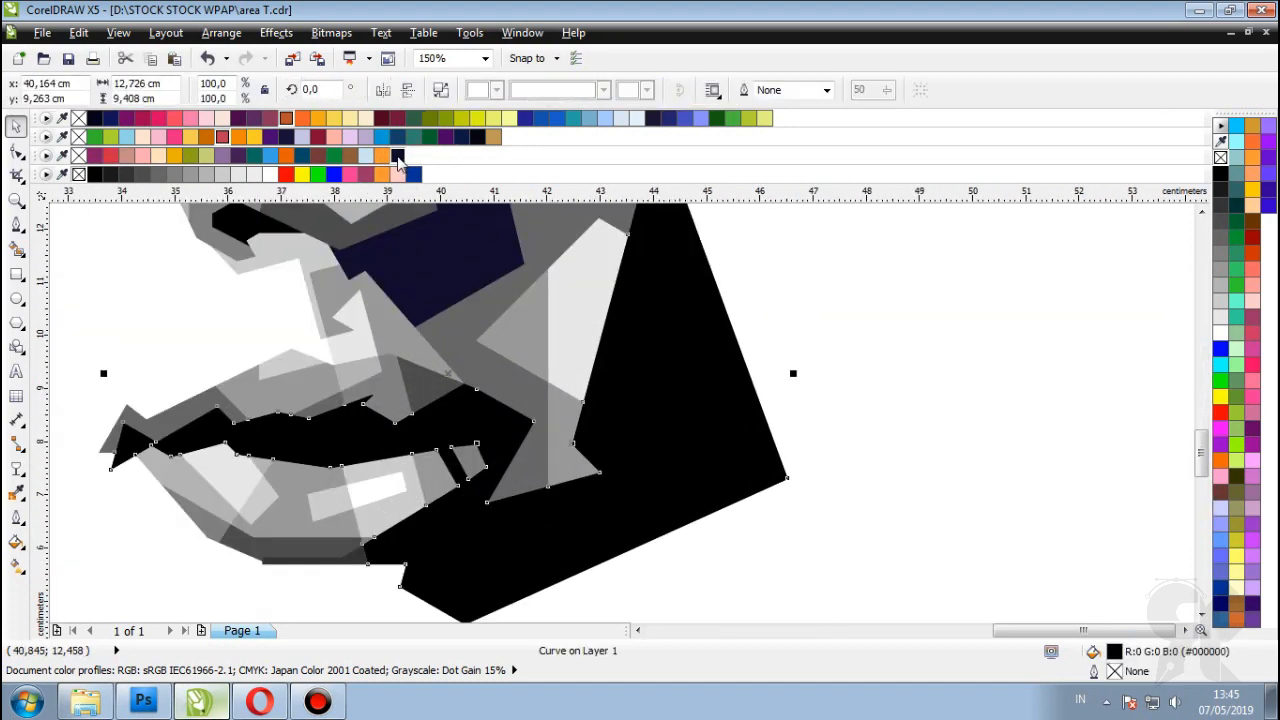
pyautogui.click(997, 419)
# Step: Colour the small nostril shape dark red
pyautogui.click(250, 222)
pyautogui.click(238, 118)
pyautogui.scroll(-2, 436, 310)
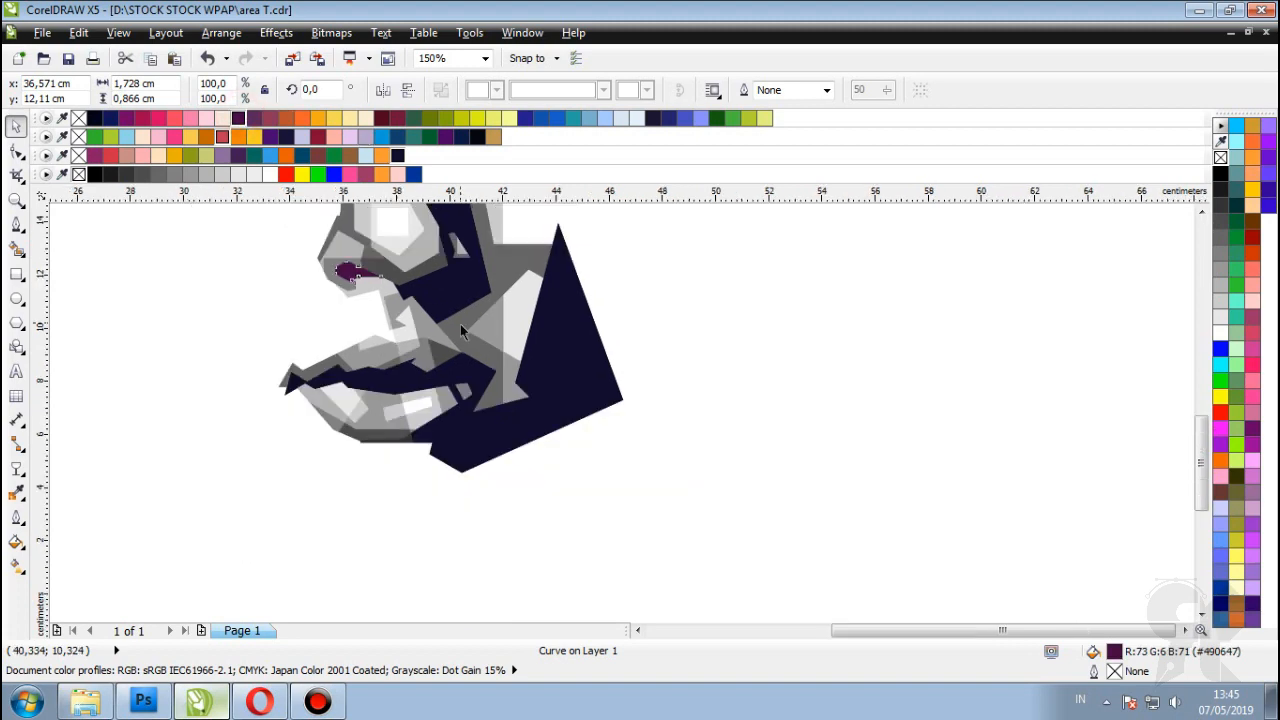
pyautogui.scroll(2, 503, 339)
pyautogui.scroll(2, 503, 339)
pyautogui.scroll(-4, 457, 409)
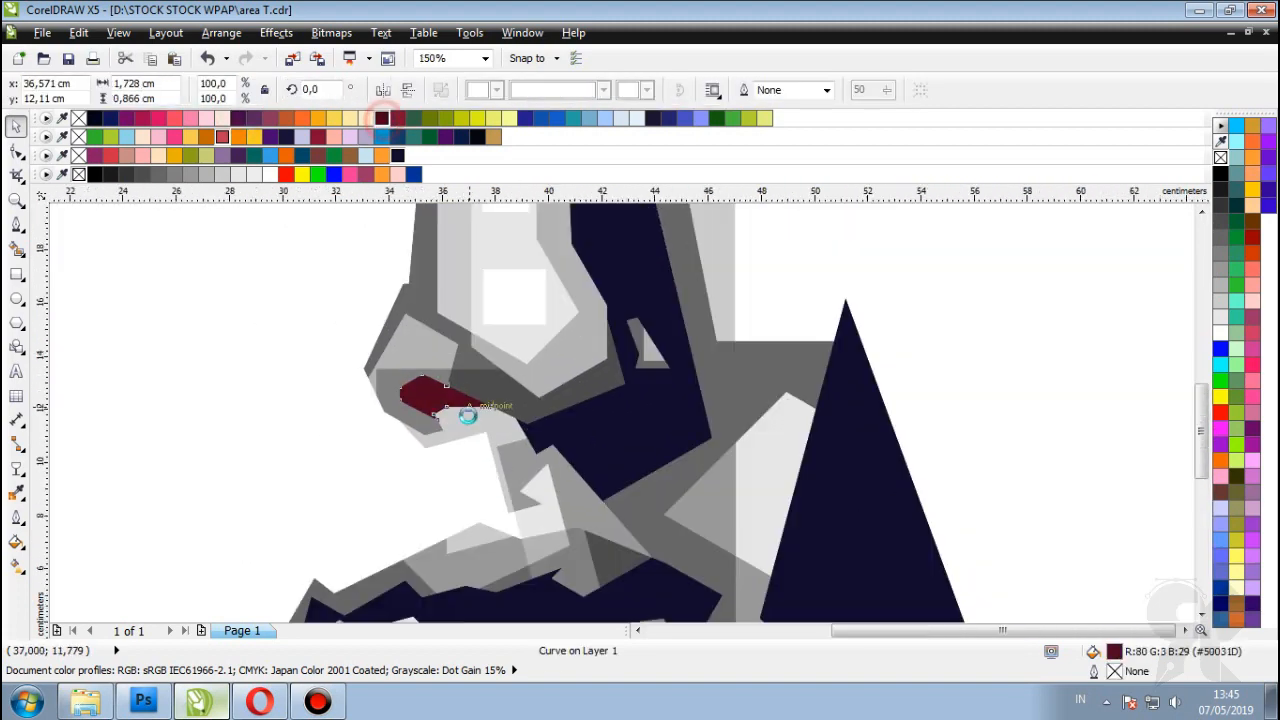
pyautogui.click(794, 414)
pyautogui.scroll(6, 480, 337)
# Step: Tint the right eye white light pink and make the strip under it darker blue
pyautogui.click(507, 317)
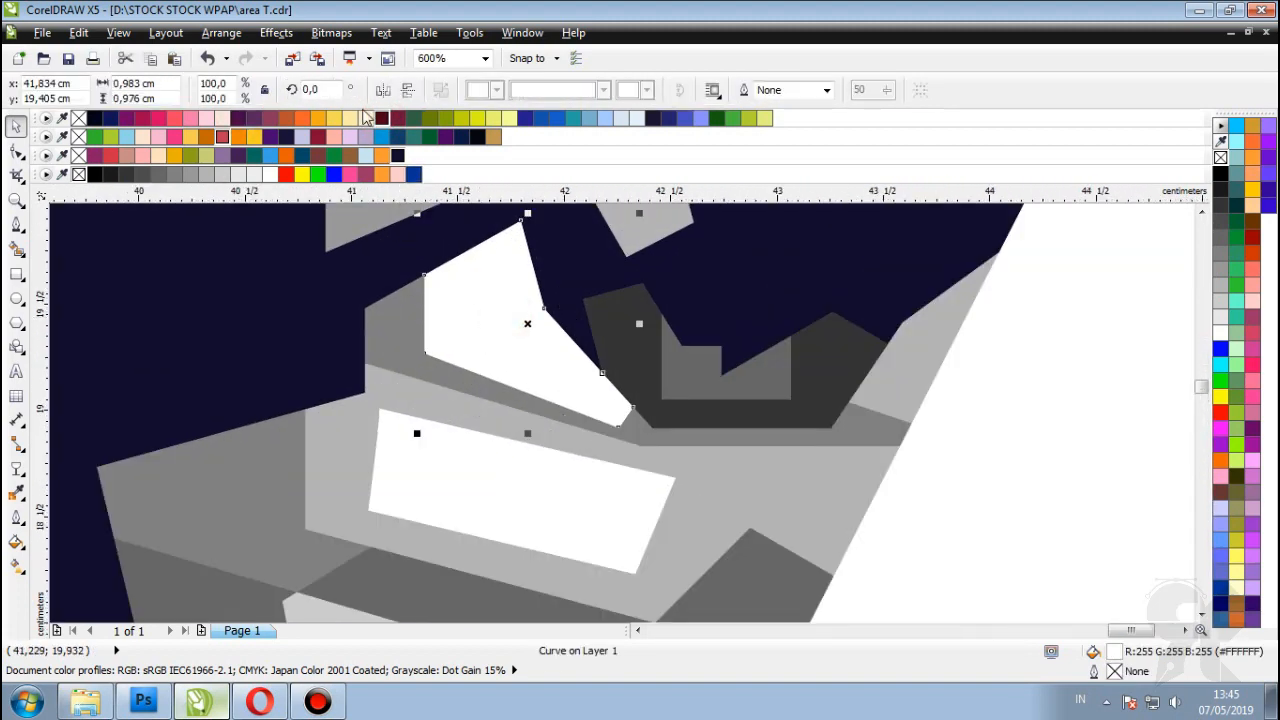
pyautogui.click(220, 118)
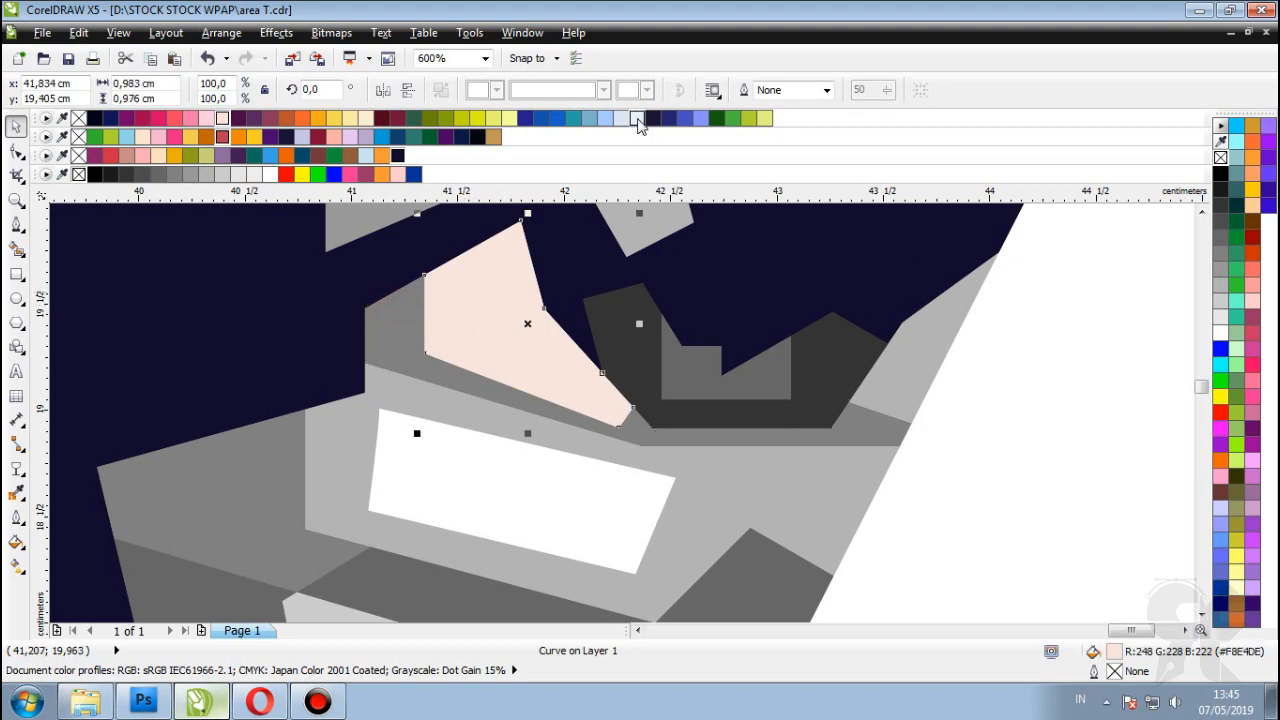
pyautogui.click(365, 330)
pyautogui.click(588, 118)
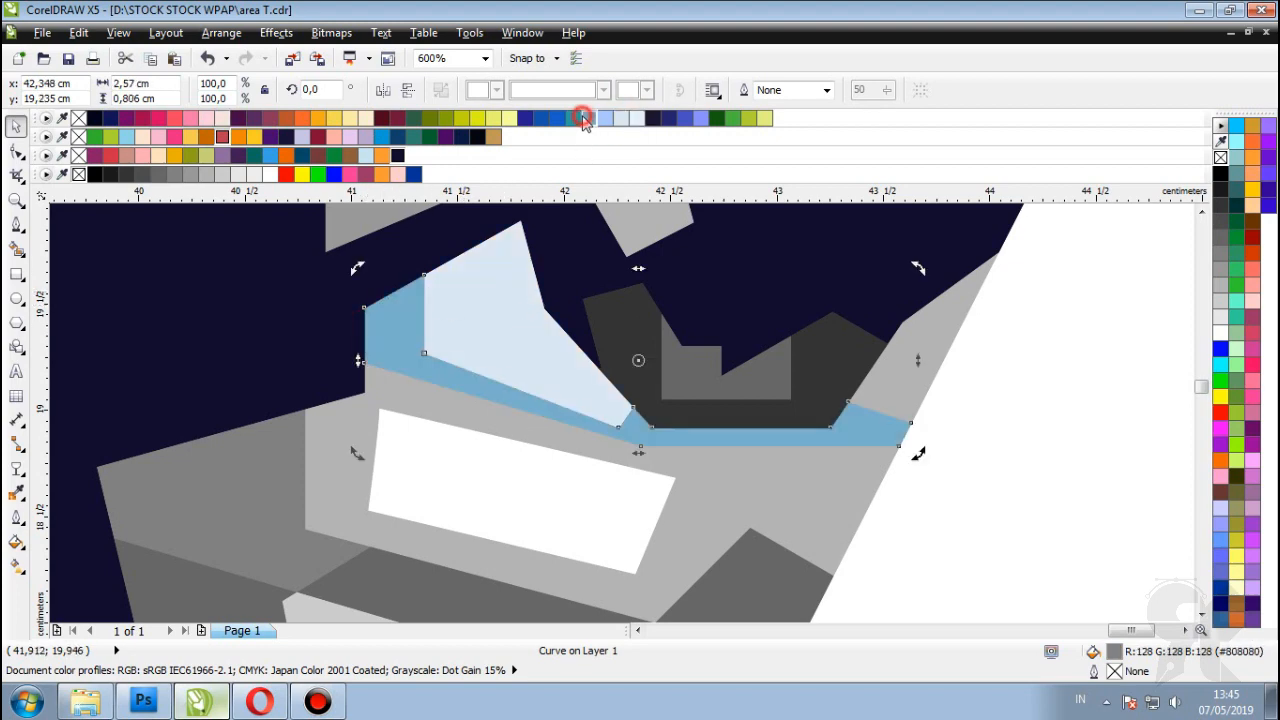
pyautogui.hscroll(3, 757, 343)
pyautogui.click(757, 343)
pyautogui.click(554, 393)
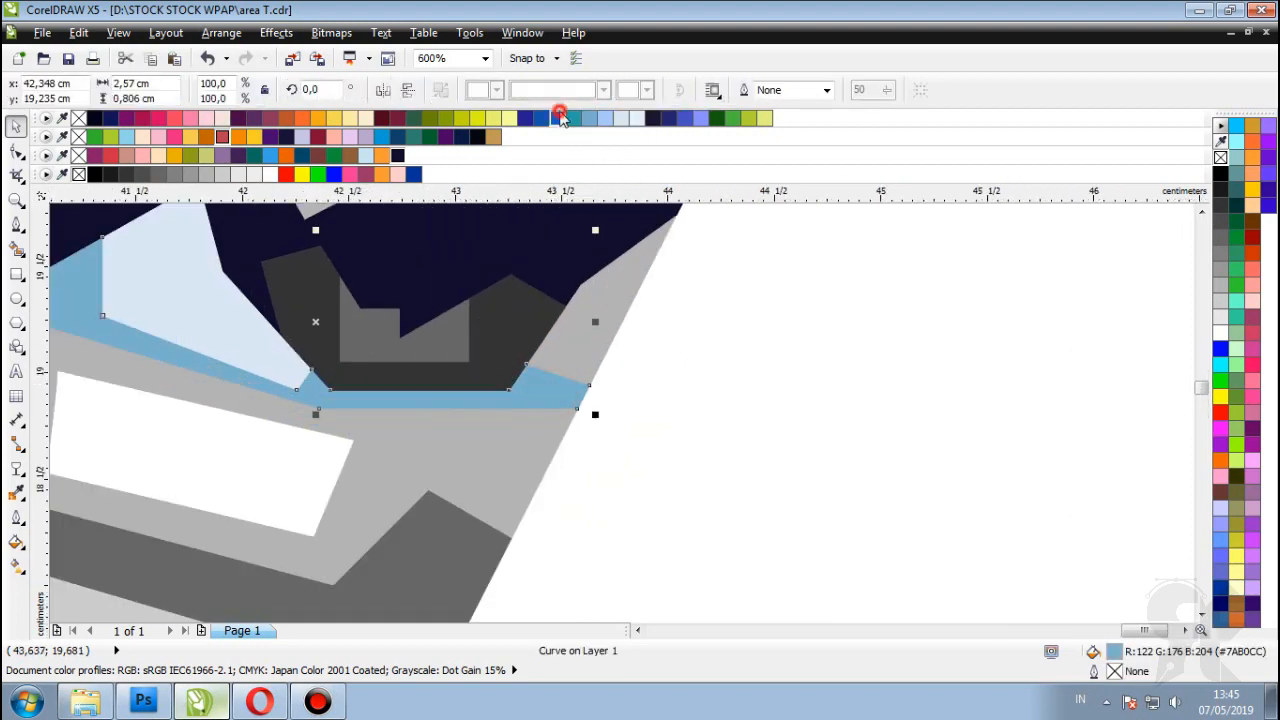
pyautogui.click(560, 118)
# Step: Fill the pale eye shape light blue and recolour a grey eye shape in blue
pyautogui.click(869, 414)
pyautogui.scroll(-2, 646, 403)
pyautogui.click(417, 333)
pyautogui.click(605, 118)
pyautogui.click(891, 380)
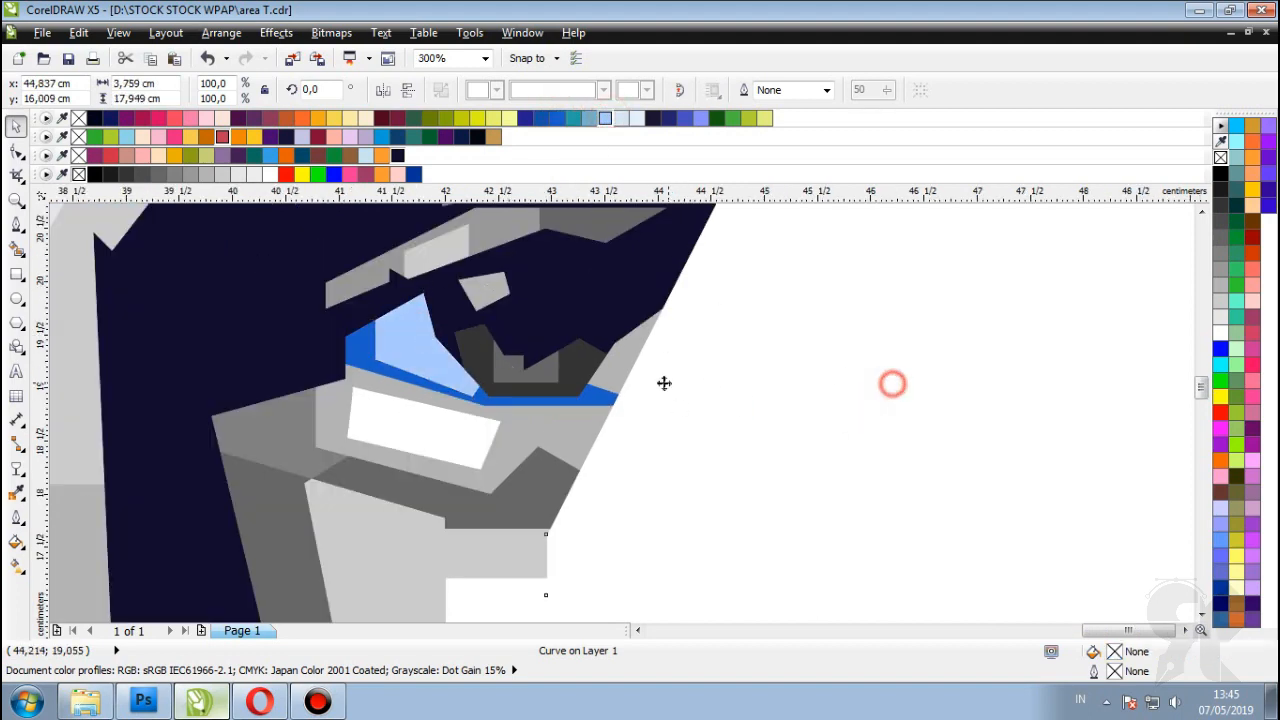
pyautogui.scroll(2, 615, 355)
pyautogui.click(594, 334)
pyautogui.click(612, 118)
pyautogui.scroll(-4, 972, 406)
pyautogui.scroll(-2, 564, 329)
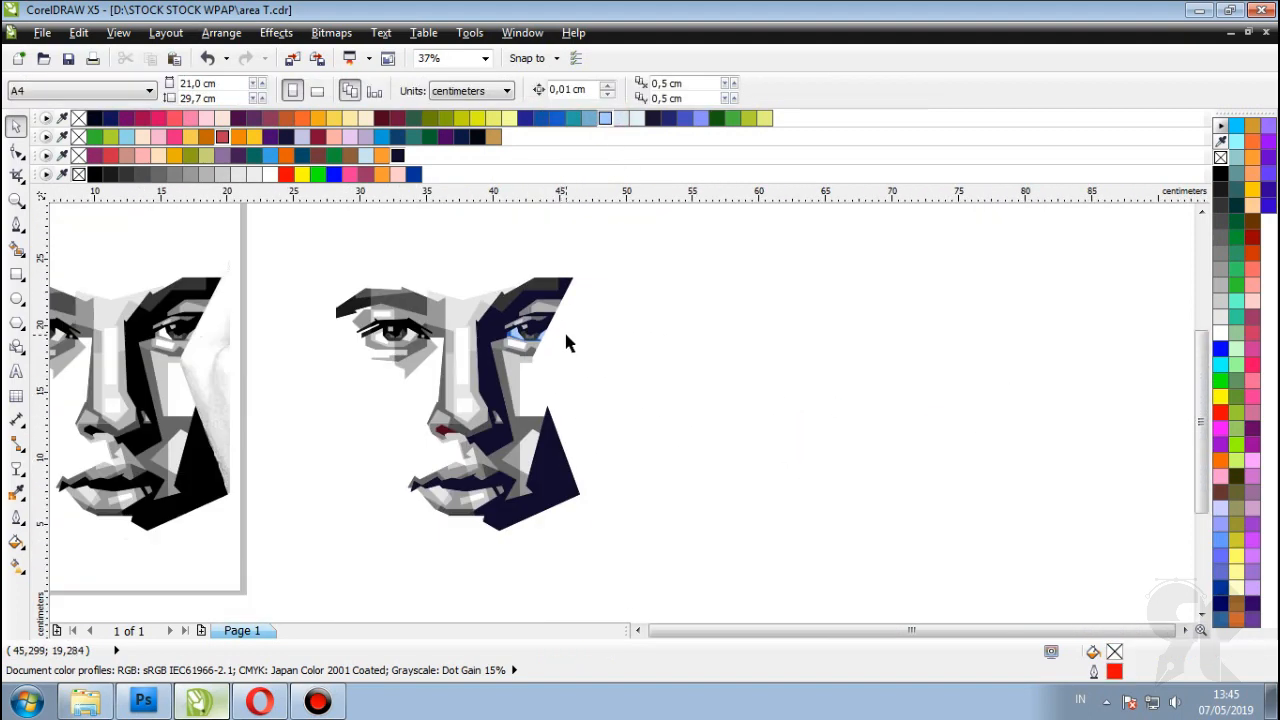
# Step: Fill the copy's dark grey iris shape with navy
pyautogui.scroll(2, 589, 398)
pyautogui.scroll(1, 630, 390)
pyautogui.scroll(-2, 644, 398)
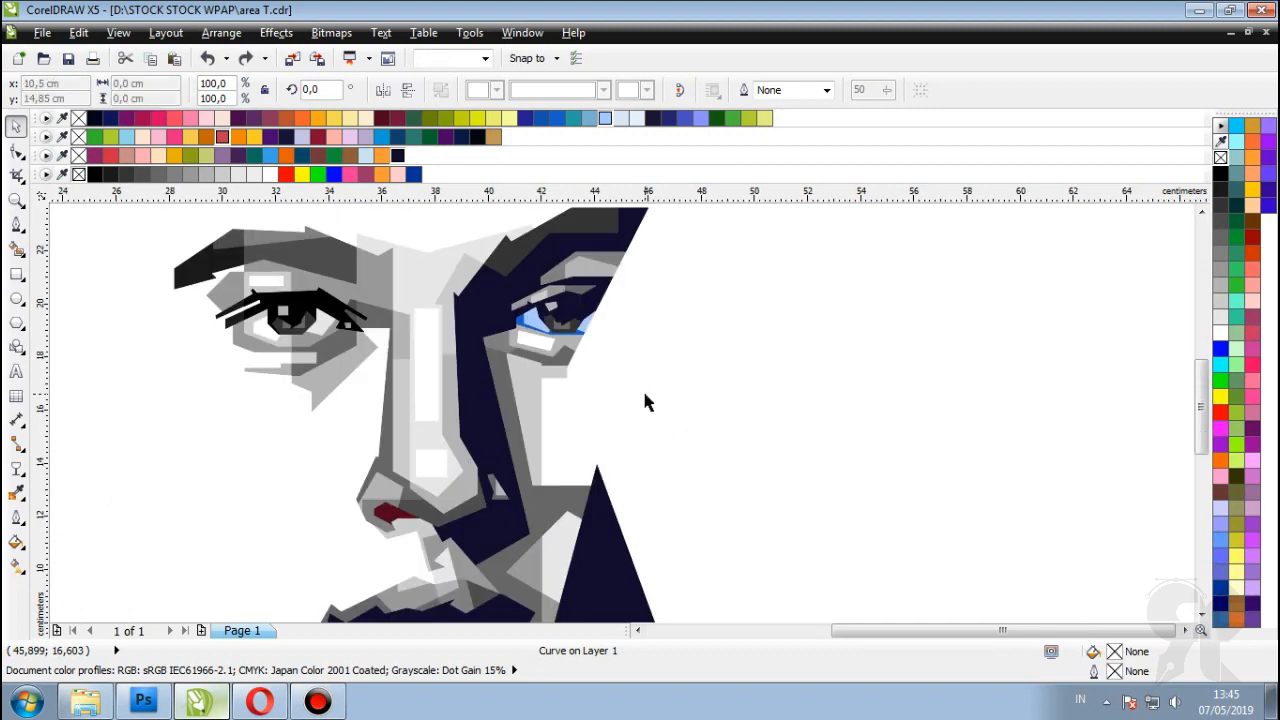
pyautogui.click(642, 390)
pyautogui.scroll(-1, 614, 372)
pyautogui.click(1089, 460)
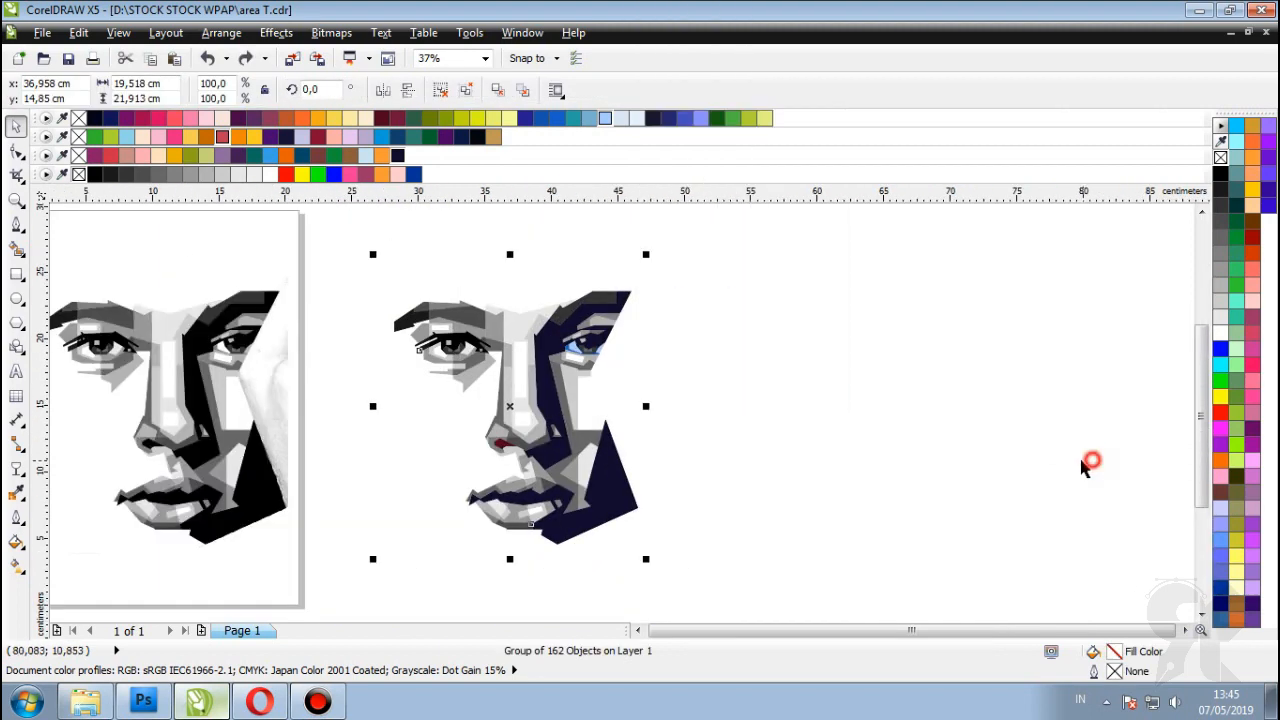
pyautogui.click(626, 363)
pyautogui.scroll(1, 589, 356)
pyautogui.scroll(3, 585, 340)
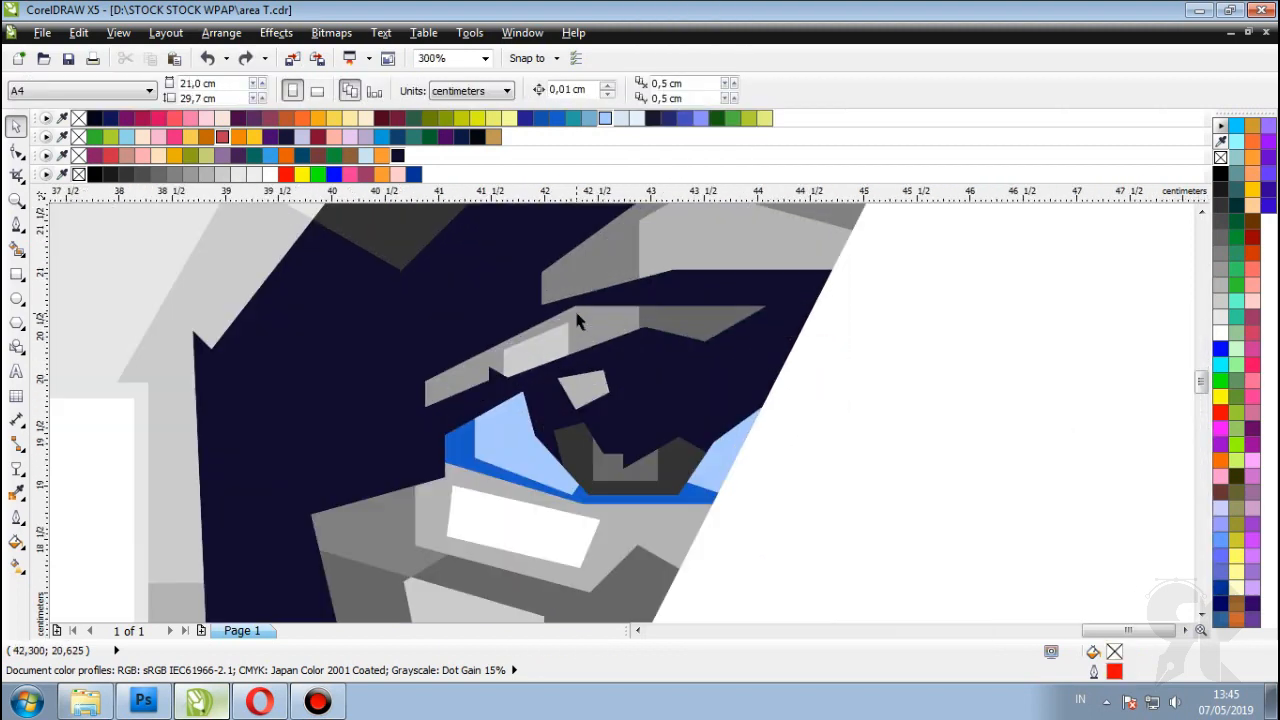
pyautogui.click(600, 414)
pyautogui.moveTo(668, 118); pyautogui.dragTo(555, 437)
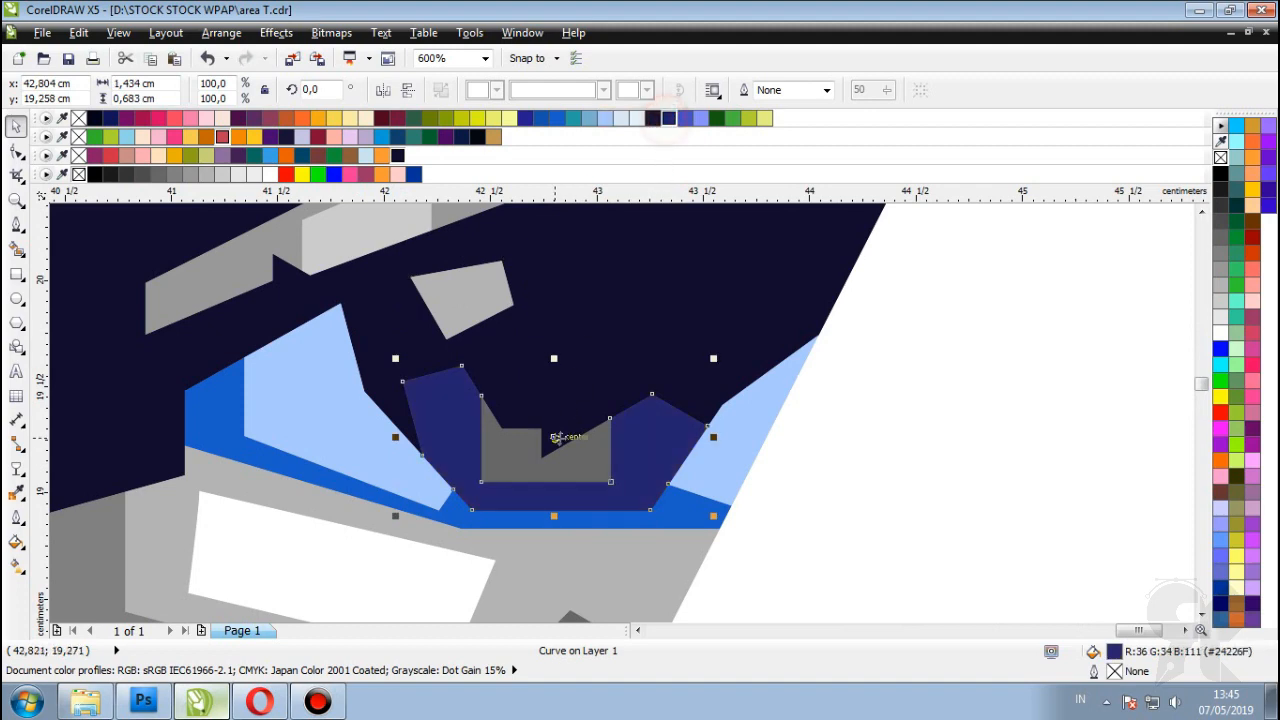
# Step: Make the small shapes in and above the iris light violet
pyautogui.click(700, 118)
pyautogui.click(460, 300)
pyautogui.click(700, 118)
pyautogui.scroll(-7, 700, 300)
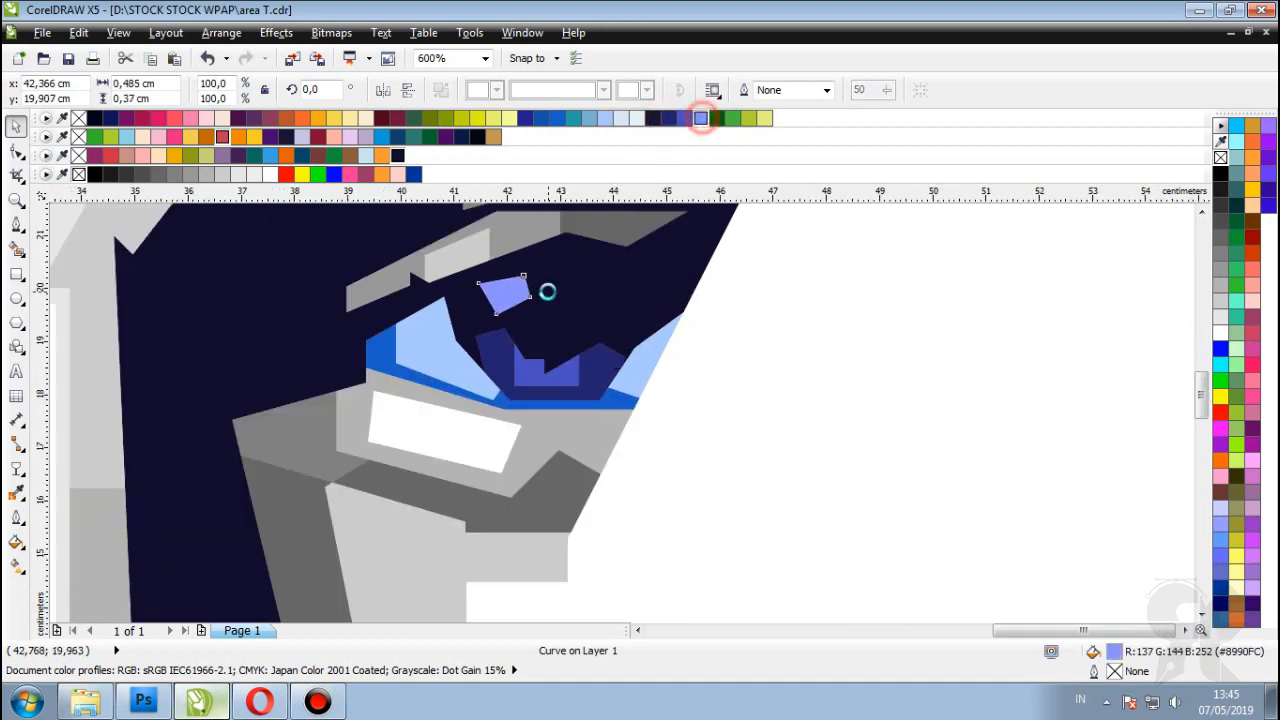
pyautogui.click(997, 290)
pyautogui.scroll(7, 710, 313)
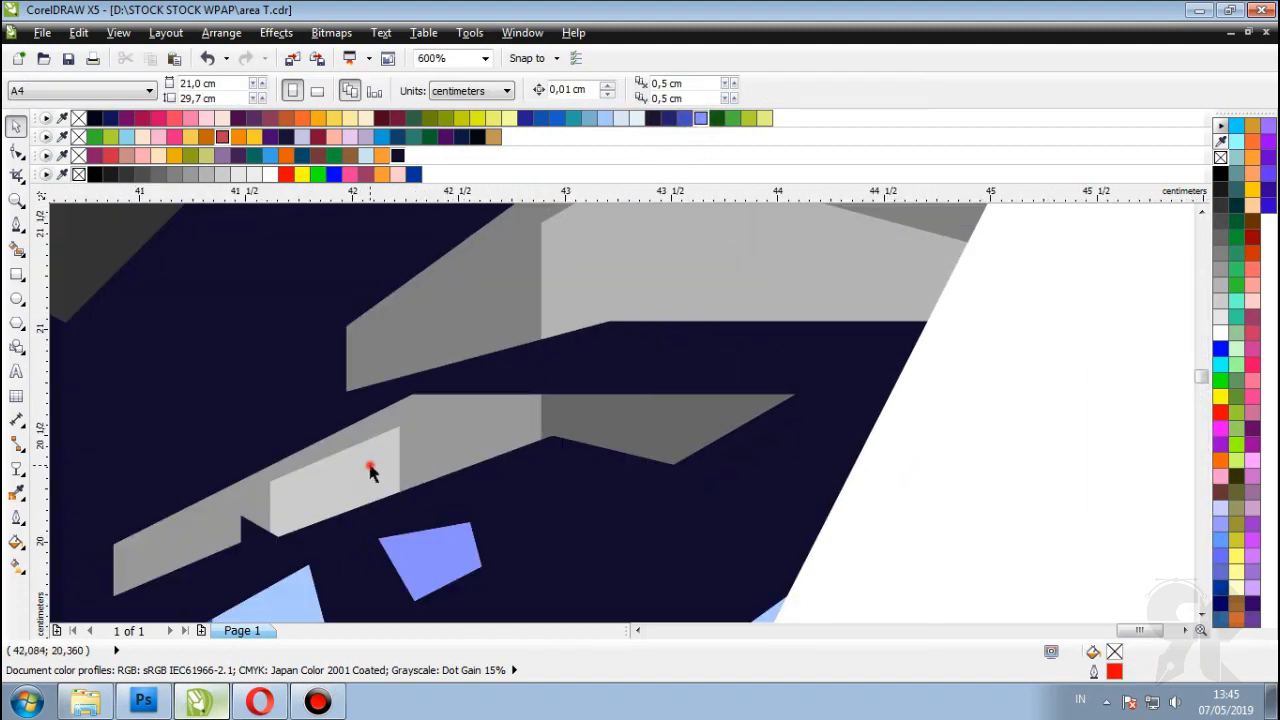
# Step: Fill the light grey eyelid shape orange
pyautogui.click(400, 410)
pyautogui.click(302, 118)
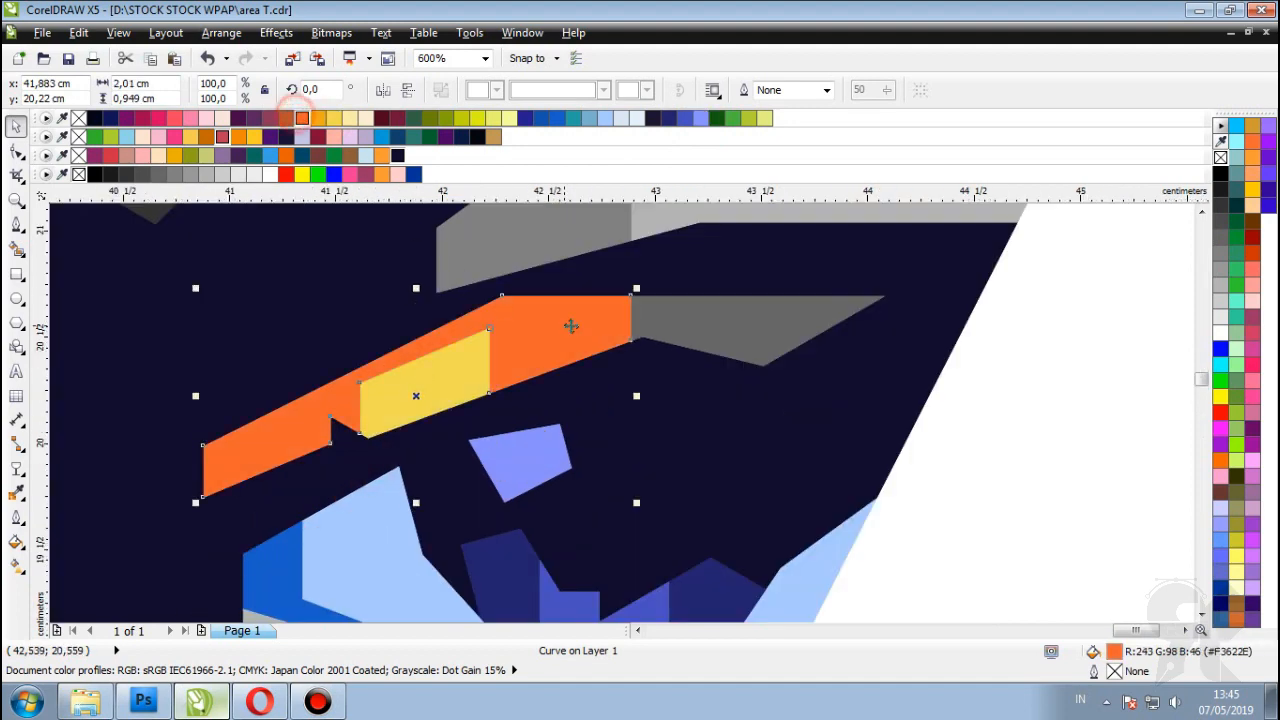
pyautogui.scroll(-5, 829, 337)
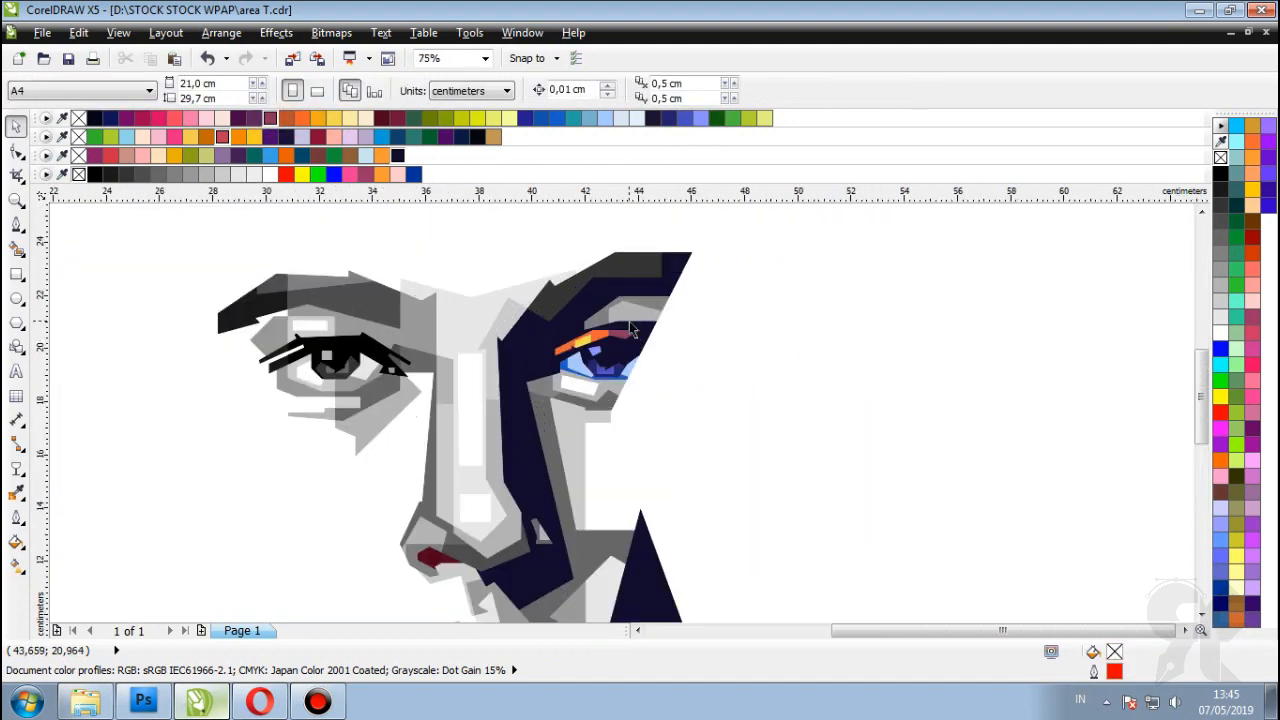
pyautogui.scroll(5, 563, 277)
# Step: Fill the grey brow shape above the eyelid dark green
pyautogui.click(563, 277)
pyautogui.scroll(-2, 643, 312)
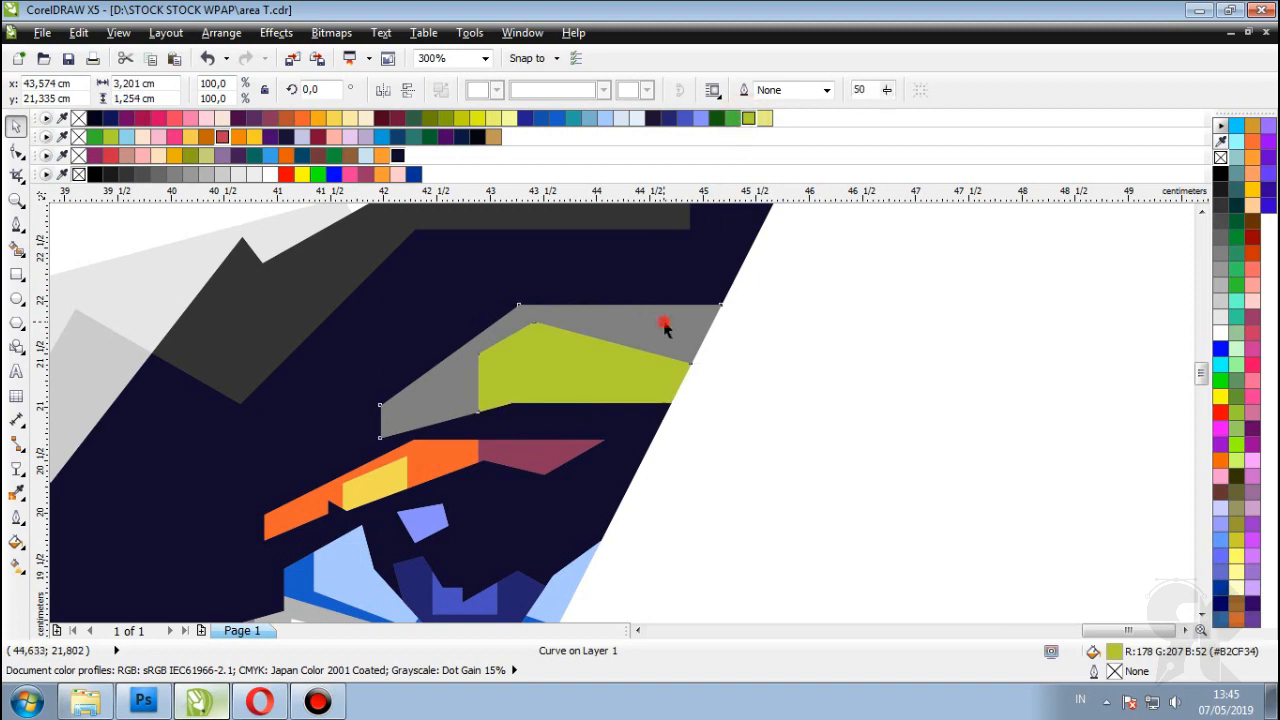
pyautogui.click(665, 325)
pyautogui.click(608, 363)
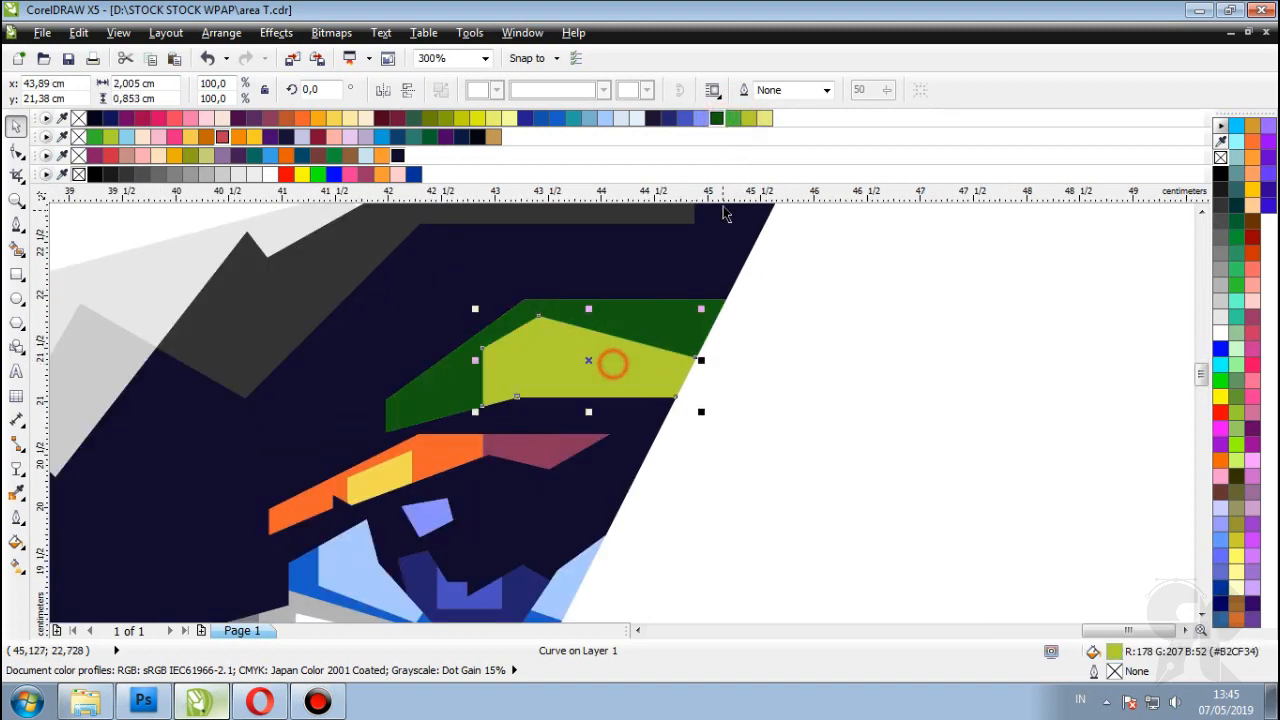
pyautogui.scroll(-5, 543, 277)
pyautogui.click(832, 283)
pyautogui.scroll(-1, 660, 300)
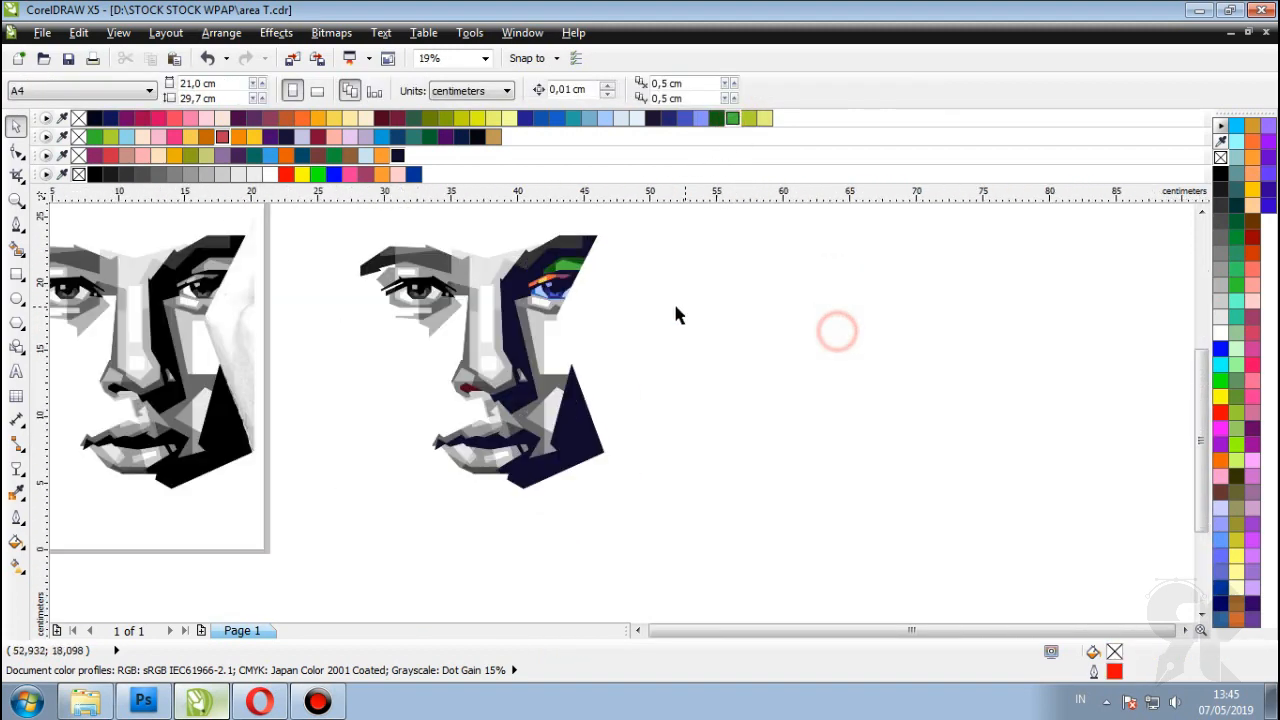
# Step: Fill the white cheek shape cream
pyautogui.scroll(2, 597, 371)
pyautogui.click(597, 371)
pyautogui.scroll(2, 597, 371)
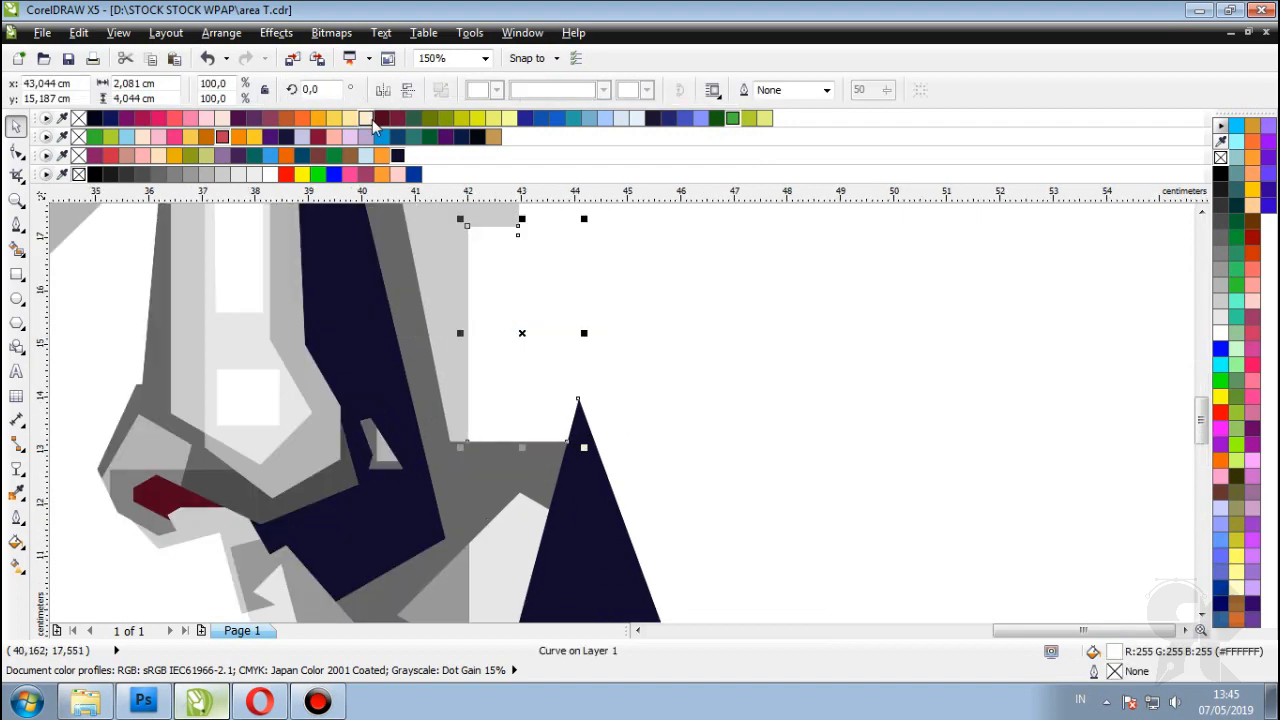
pyautogui.click(367, 118)
pyautogui.scroll(-1, 580, 371)
pyautogui.scroll(1, 486, 280)
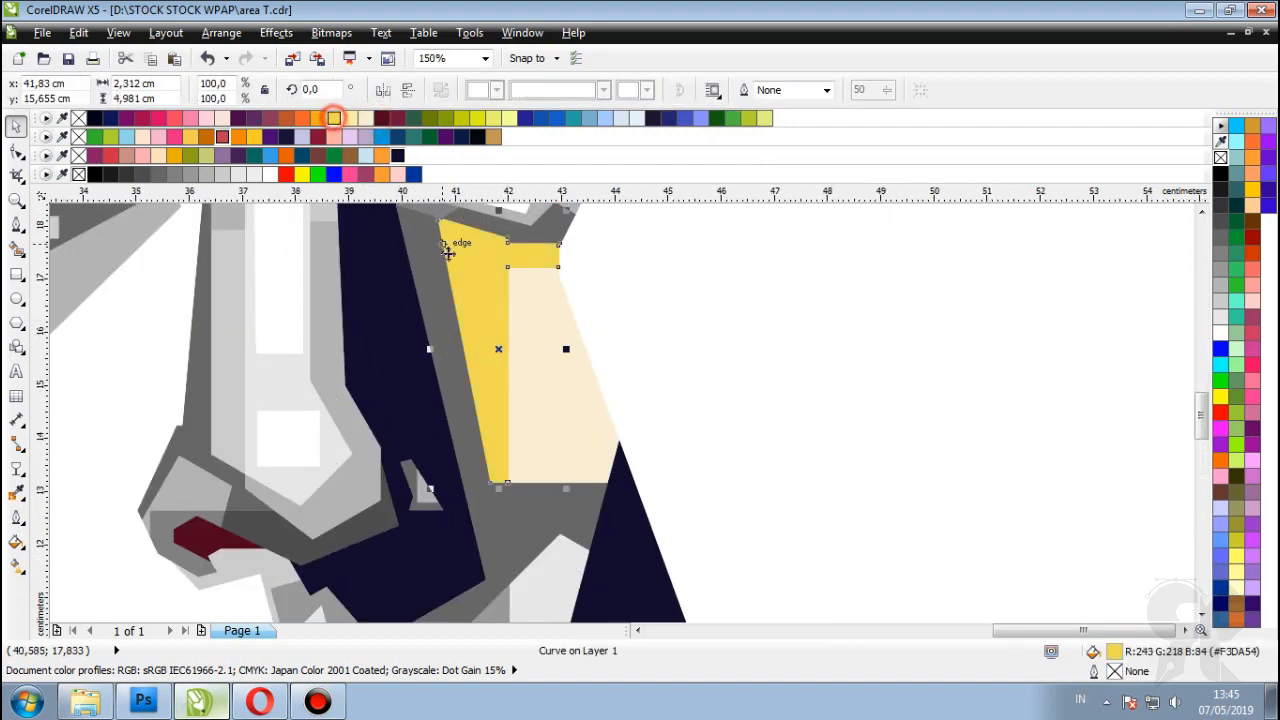
pyautogui.scroll(-3, 760, 371)
pyautogui.scroll(2, 537, 323)
pyautogui.scroll(2, 543, 320)
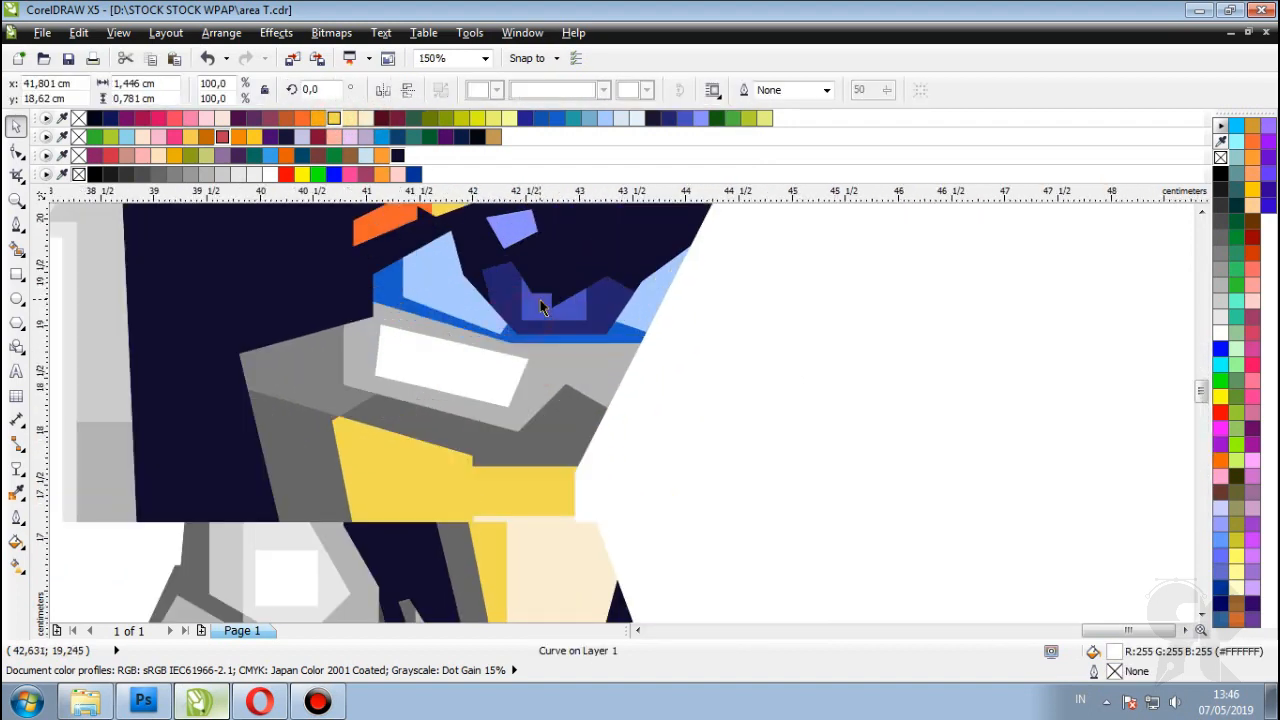
# Step: Colour the shape below the eye pink, trying light and deeper pink swatches
pyautogui.click(451, 363)
pyautogui.hotkey('ctrl', 'r')
pyautogui.click(206, 118)
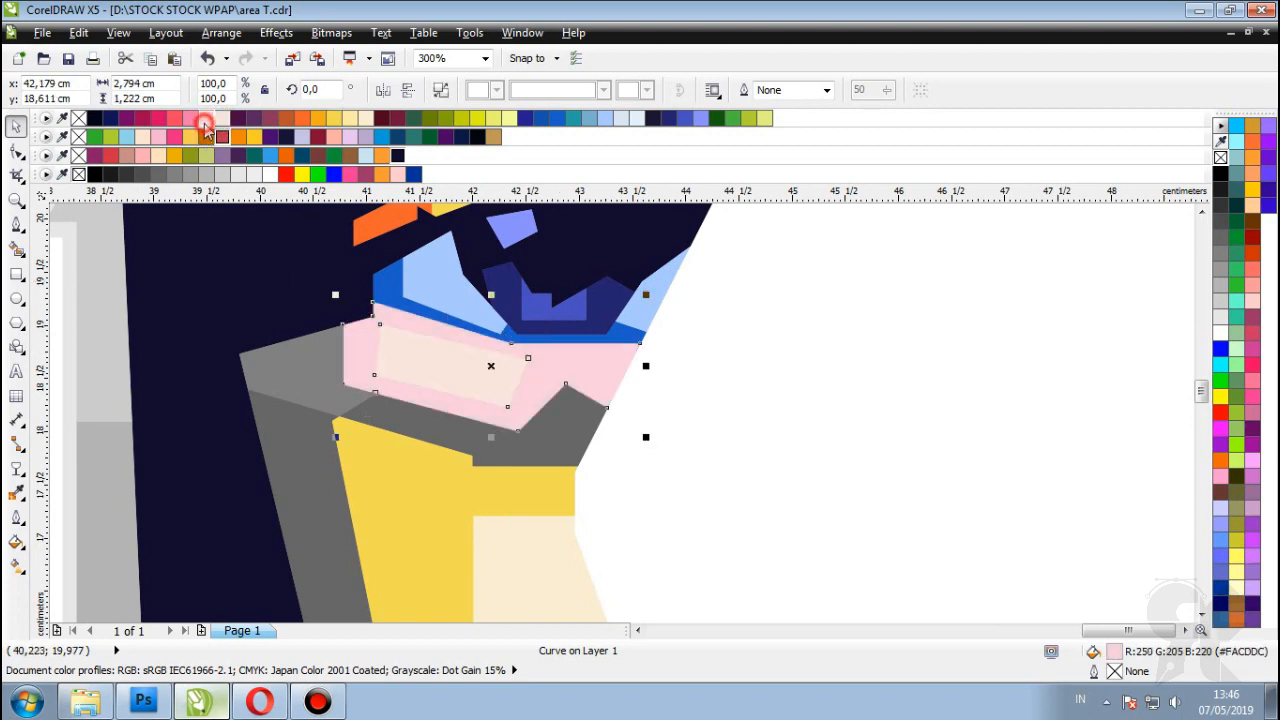
pyautogui.click(190, 118)
pyautogui.scroll(-1, 367, 326)
pyautogui.scroll(1, 350, 280)
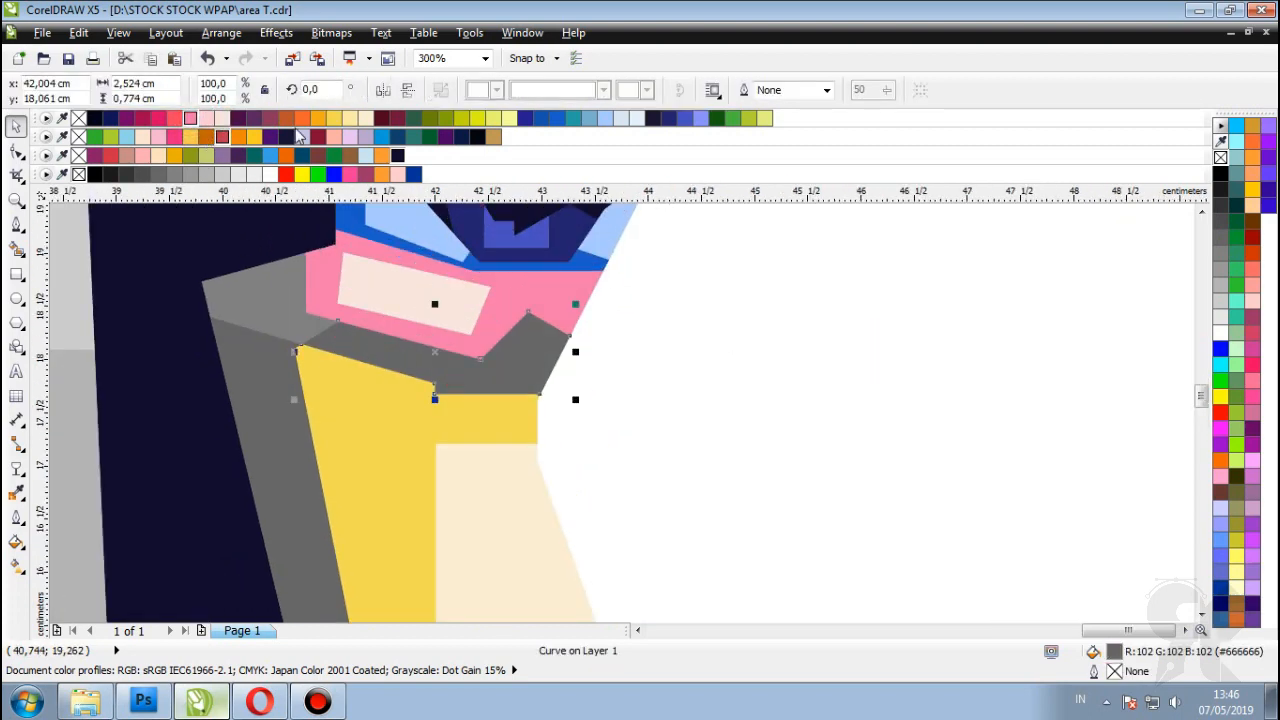
pyautogui.click(270, 118)
# Step: Fill the grey facet left of the pink shape a lighter blue, briefly checking the Palette Editor
pyautogui.click(270, 295)
pyautogui.doubleClick(668, 118)
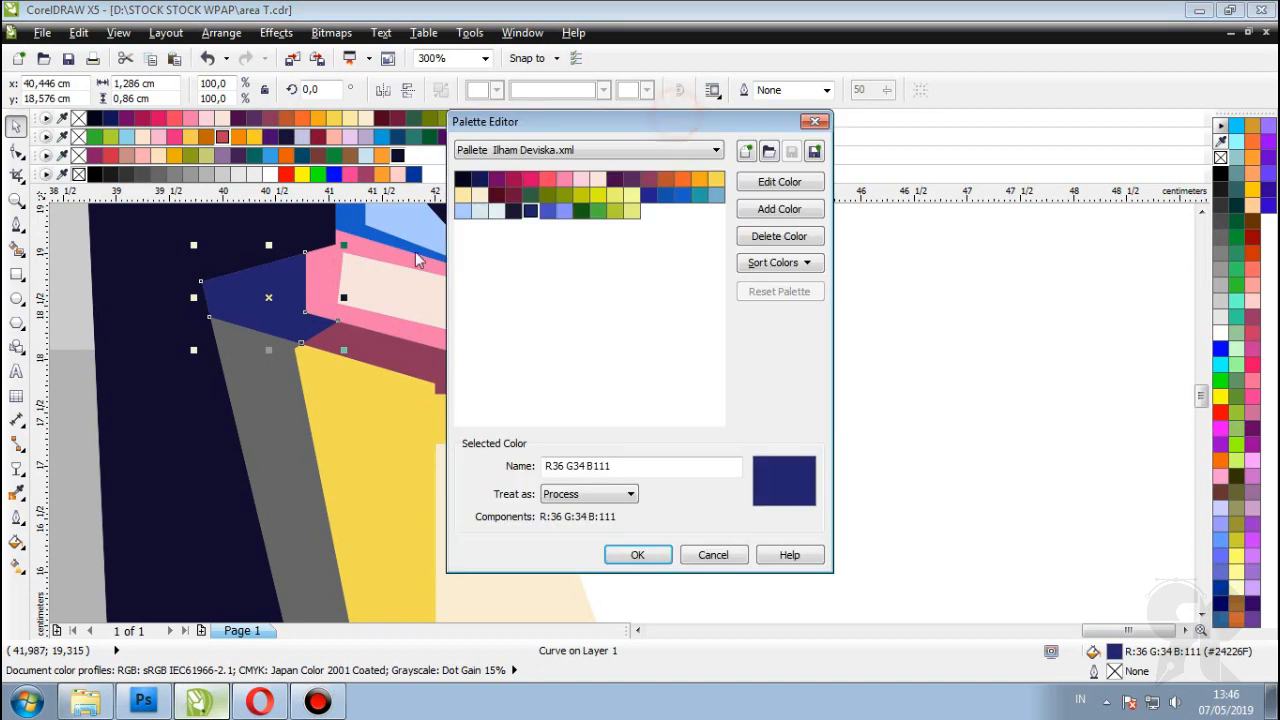
pyautogui.click(811, 121)
pyautogui.click(683, 119)
pyautogui.scroll(-3, 540, 300)
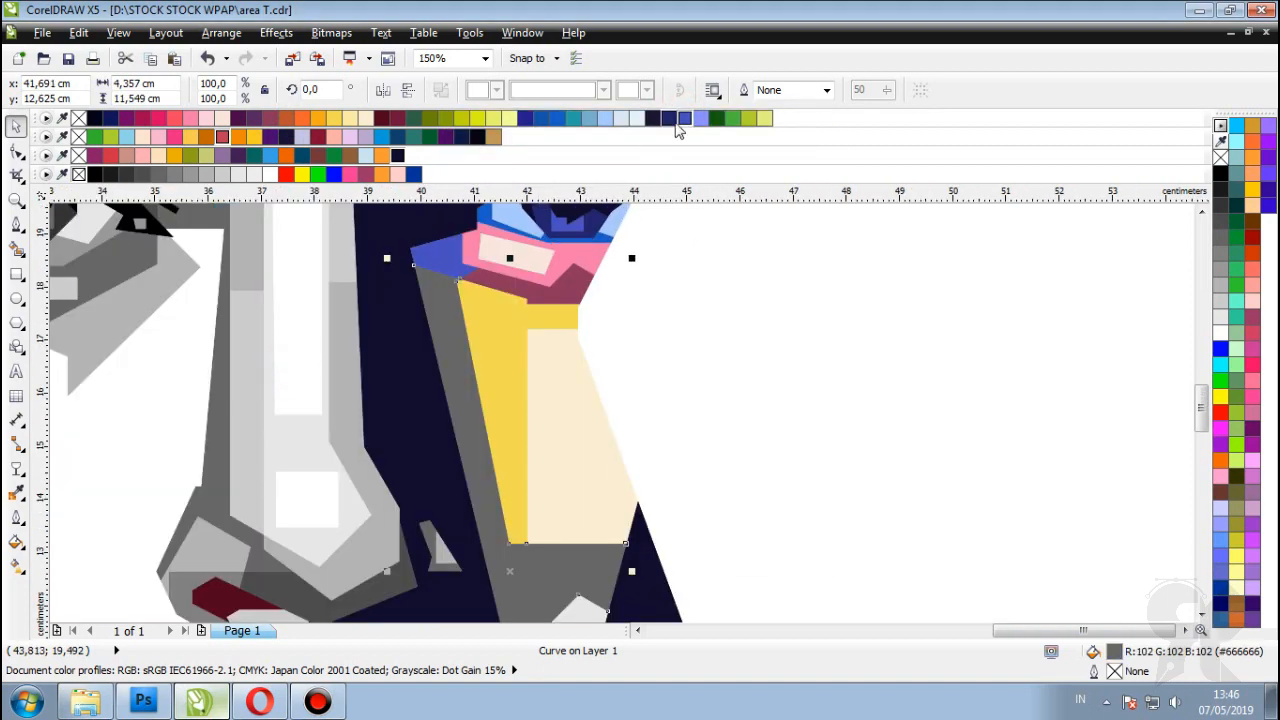
pyautogui.click(667, 300)
# Step: Fill the navy cheek strip maroon
pyautogui.scroll(2, 541, 290)
pyautogui.click(457, 434)
pyautogui.scroll(-2, 457, 434)
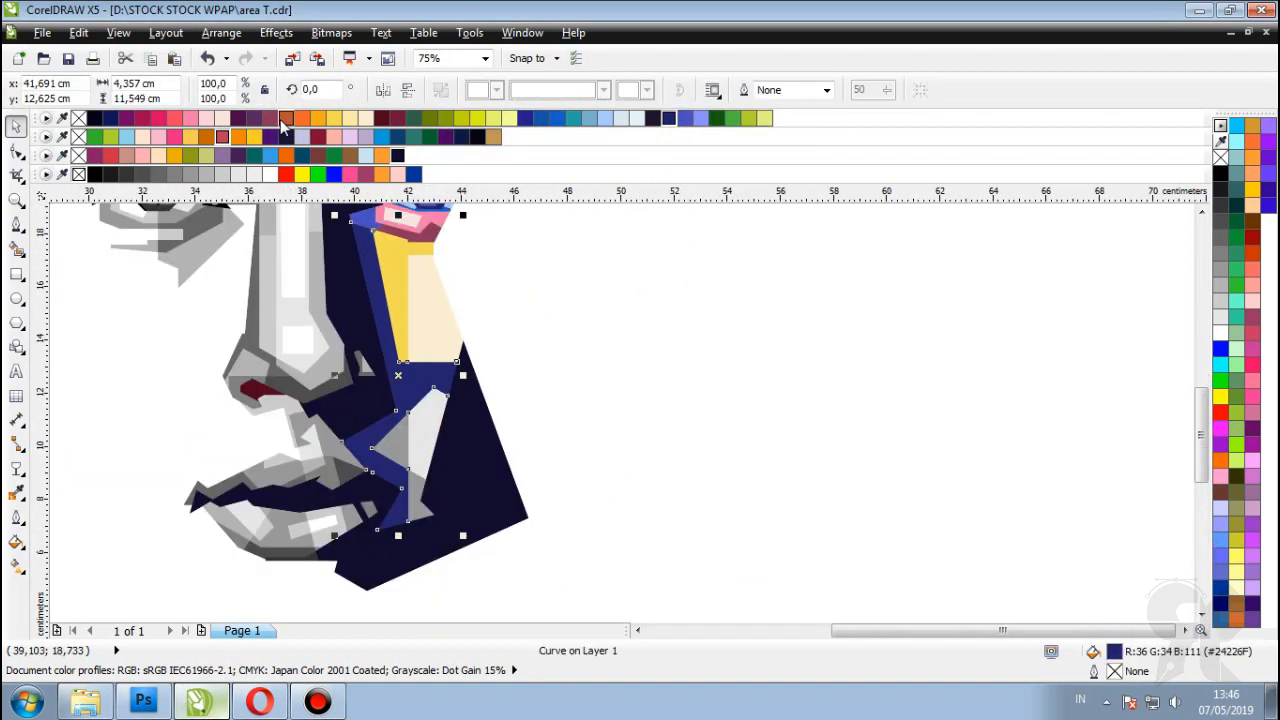
pyautogui.click(270, 118)
pyautogui.scroll(-1, 528, 373)
pyautogui.click(528, 373)
# Step: Try orange, crimson and blue on the facet left of the pink shape, settling on dark green
pyautogui.scroll(3, 388, 287)
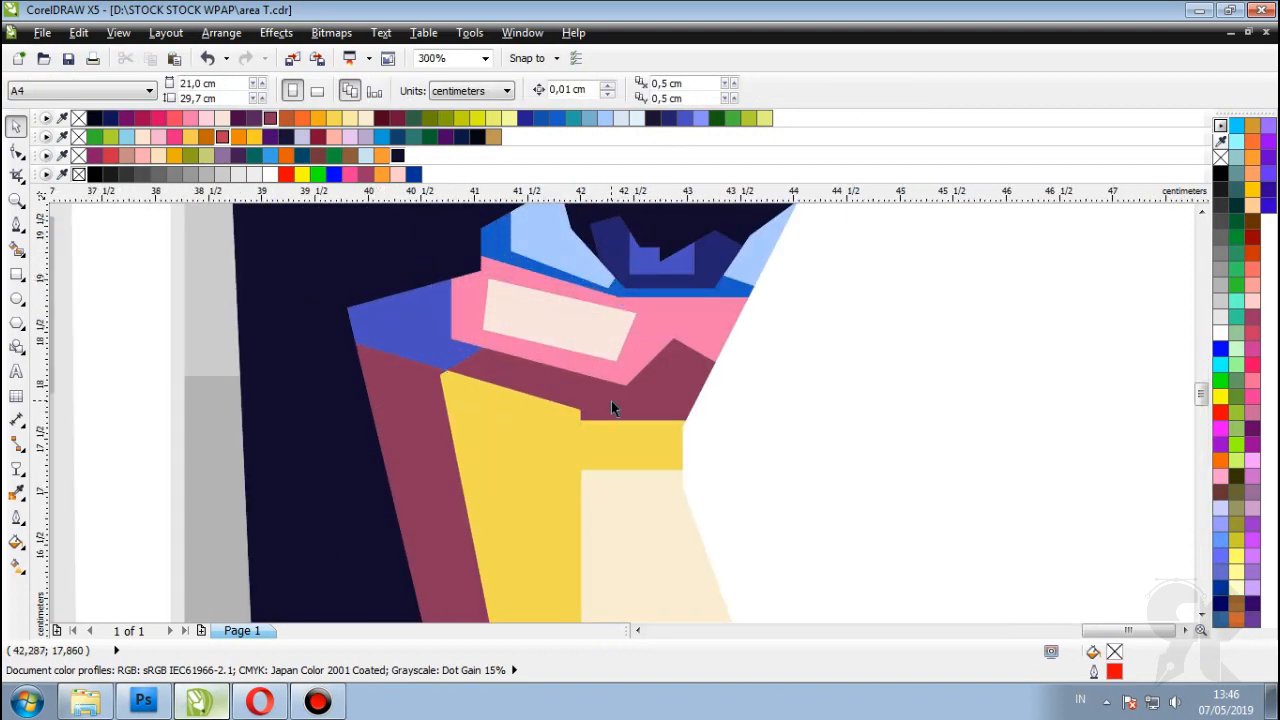
pyautogui.click(398, 332)
pyautogui.click(286, 118)
pyautogui.scroll(-1, 300, 330)
pyautogui.scroll(1, 400, 360)
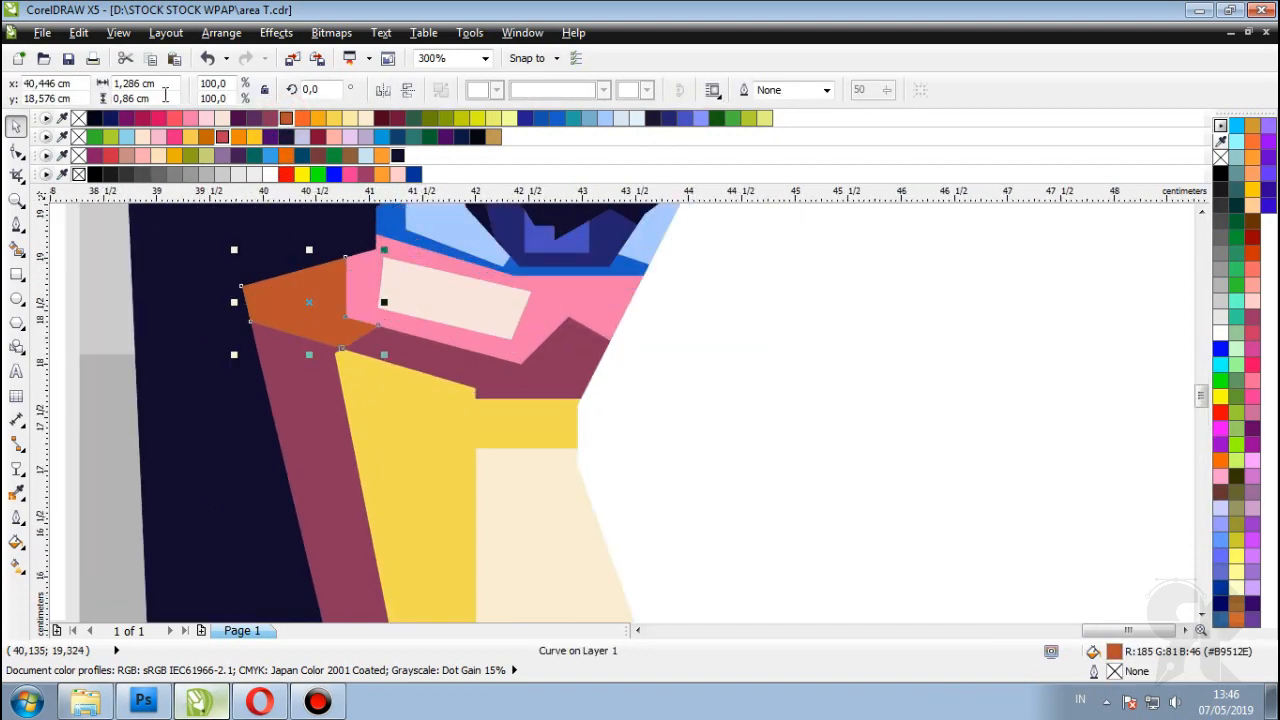
pyautogui.click(142, 118)
pyautogui.click(558, 118)
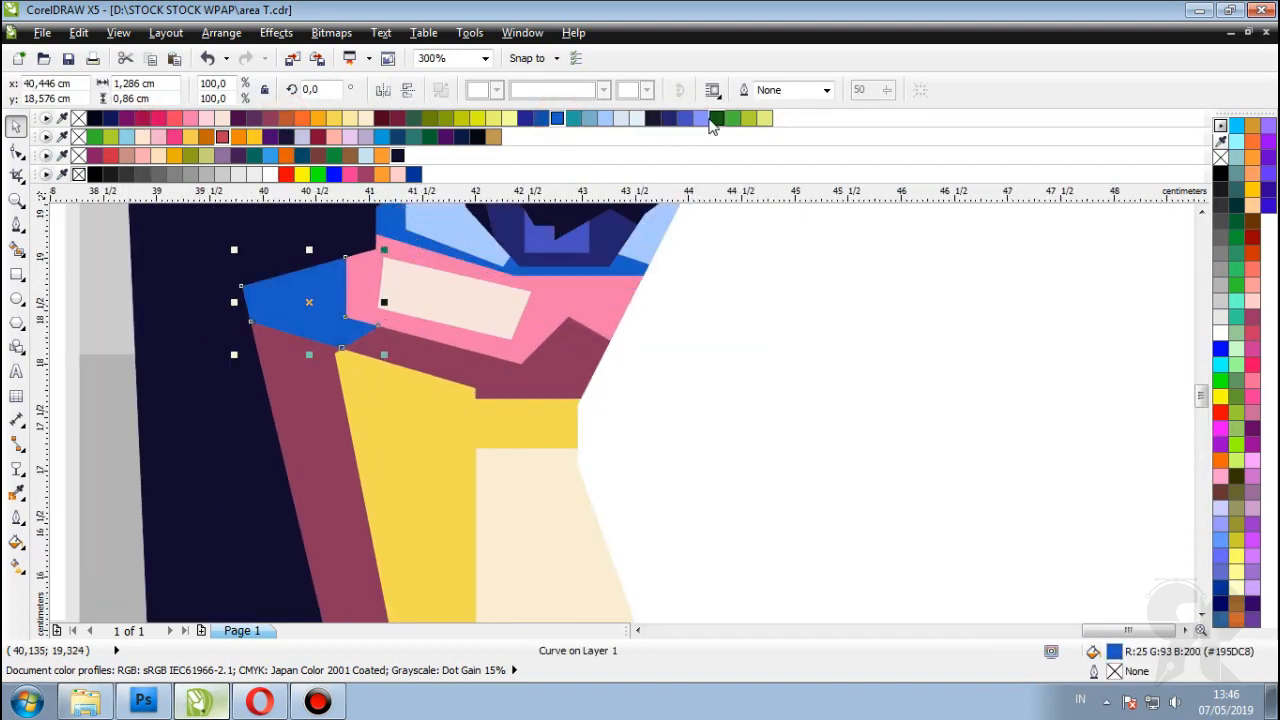
pyautogui.click(716, 118)
pyautogui.scroll(-3, 406, 300)
pyautogui.click(877, 337)
# Step: Recolour the facet below the pink shape, trying green and olive before orange-brown
pyautogui.scroll(1, 520, 305)
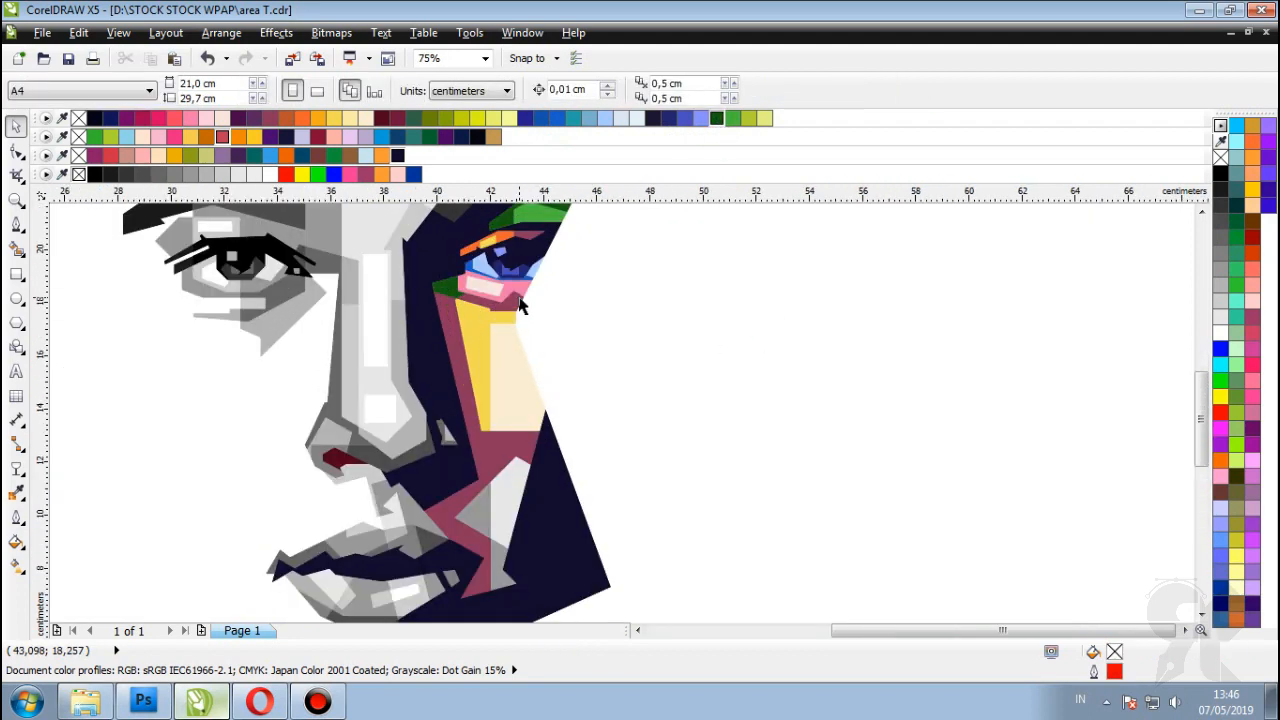
pyautogui.scroll(2, 520, 305)
pyautogui.click(427, 274)
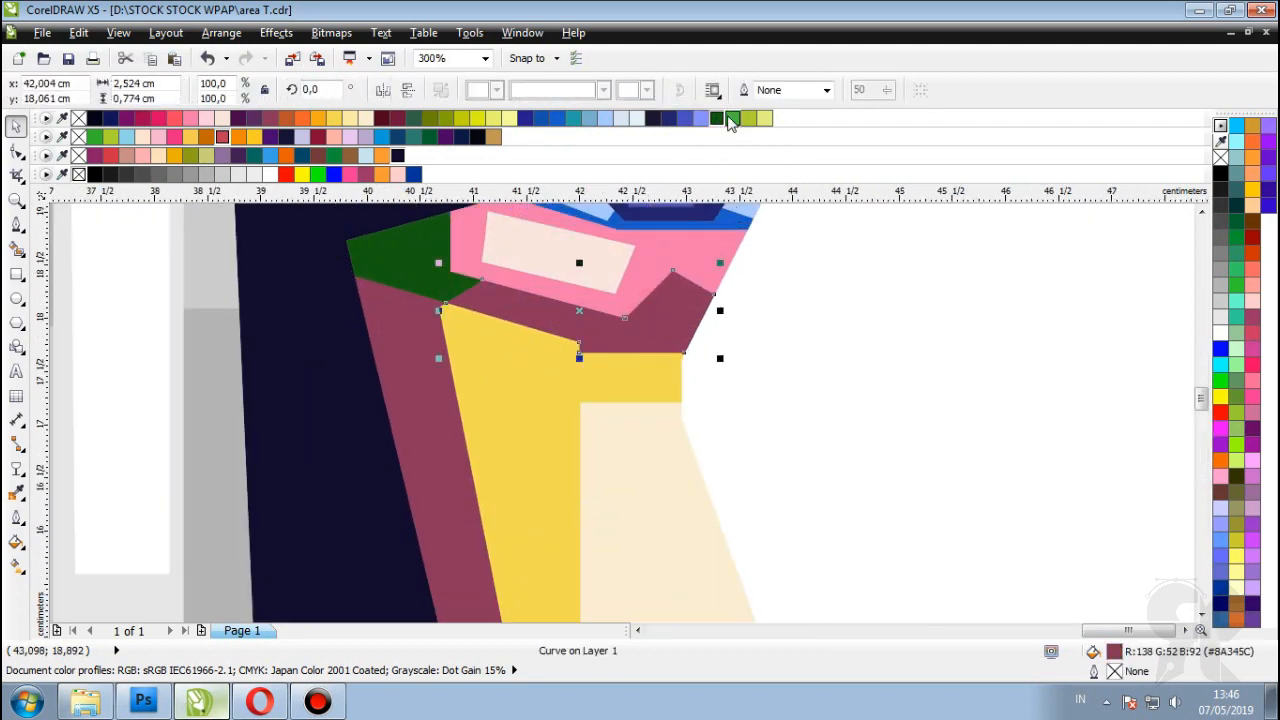
pyautogui.click(732, 118)
pyautogui.scroll(-1, 829, 386)
pyautogui.click(829, 386)
pyautogui.scroll(1, 574, 330)
pyautogui.click(574, 330)
pyautogui.click(411, 116)
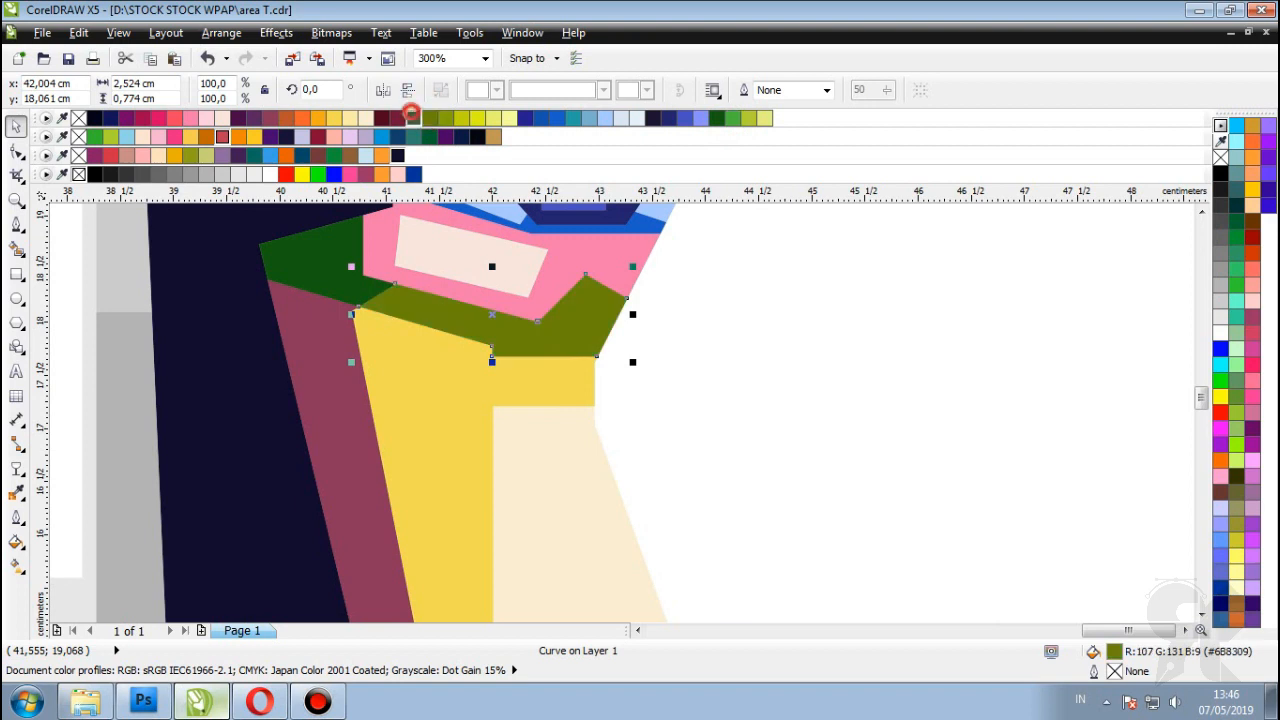
pyautogui.click(413, 118)
pyautogui.click(286, 118)
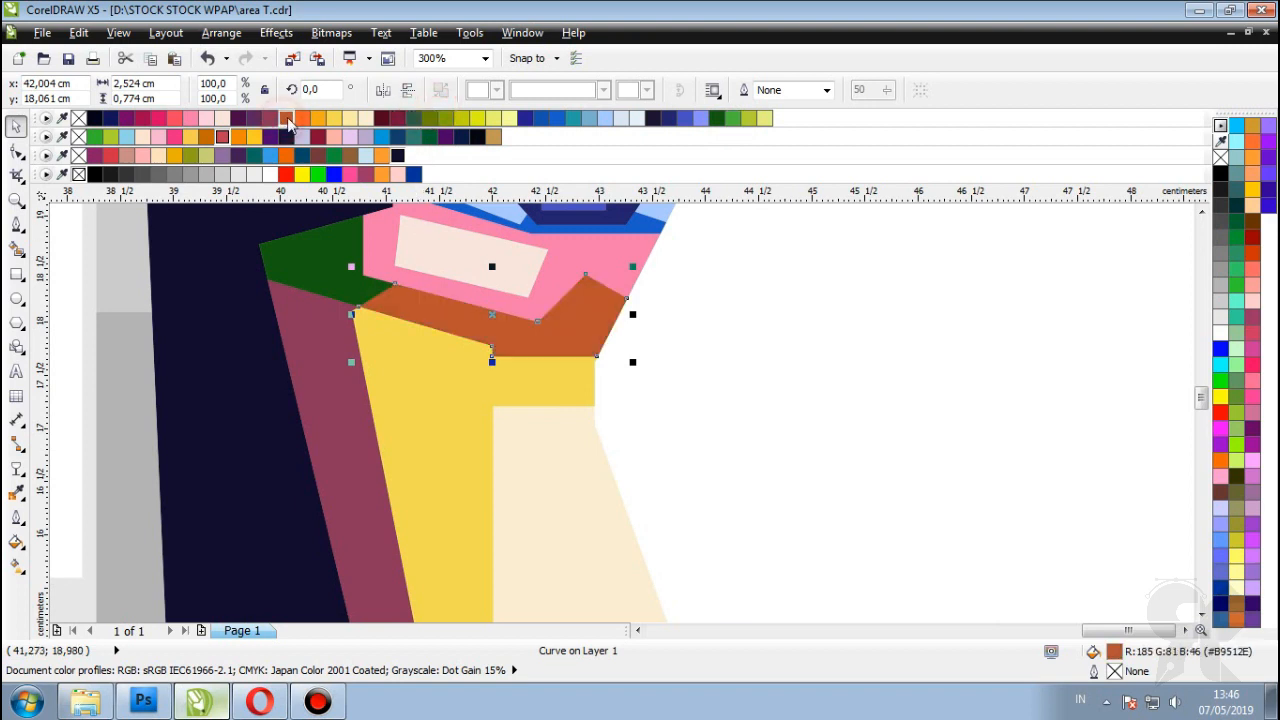
# Step: Recolour the dark green facet left of the eye, trying coral and oranges before green
pyautogui.click(927, 350)
pyautogui.click(320, 270)
pyautogui.press('F3')
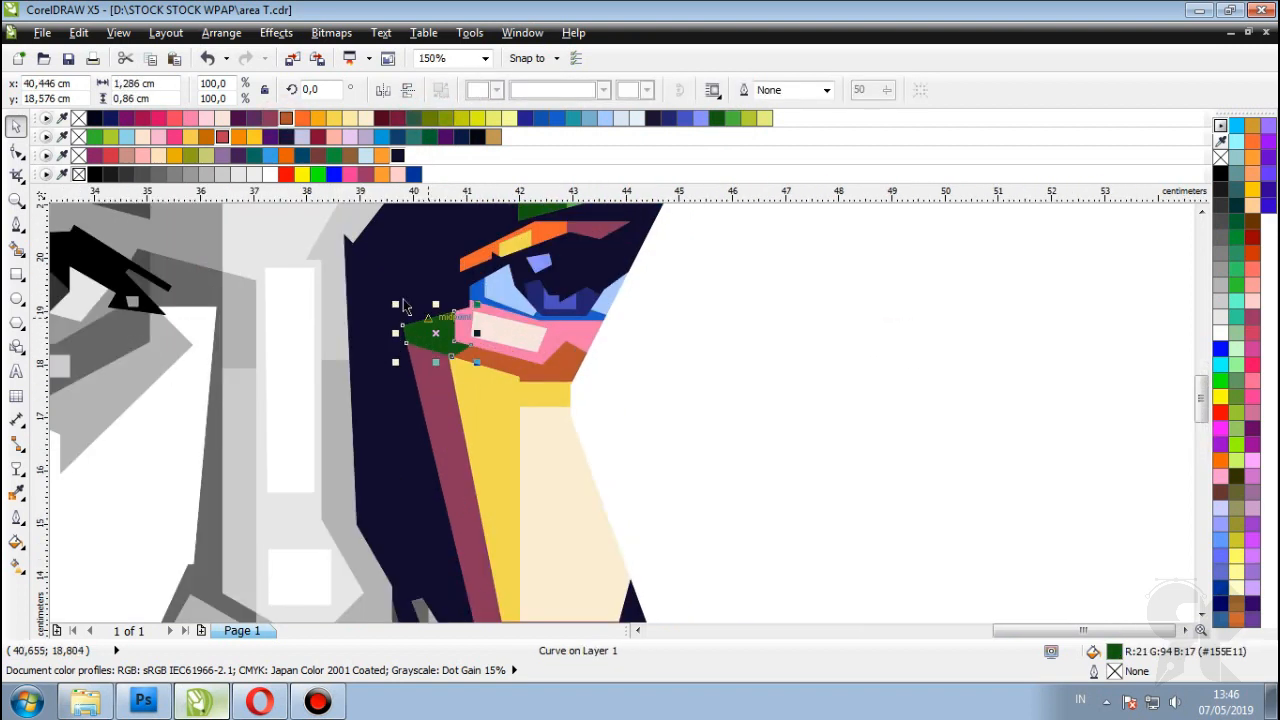
pyautogui.click(174, 118)
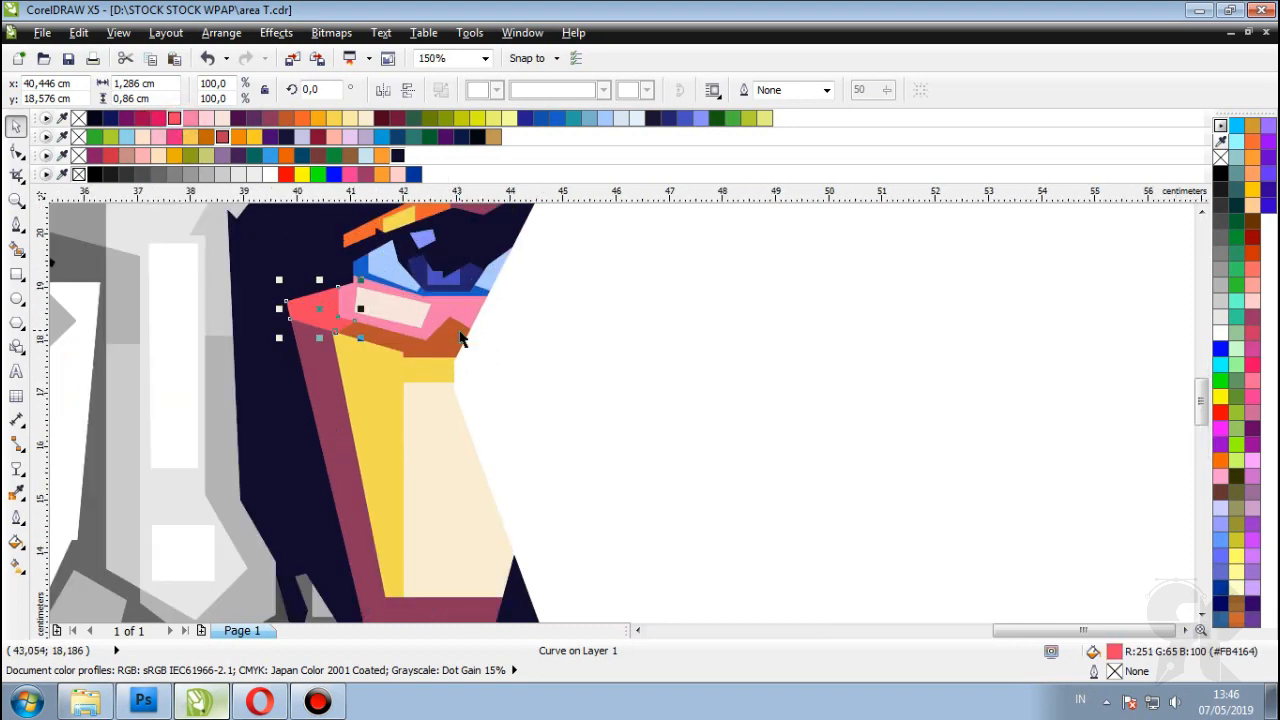
pyautogui.scroll(1, 424, 294)
pyautogui.click(286, 118)
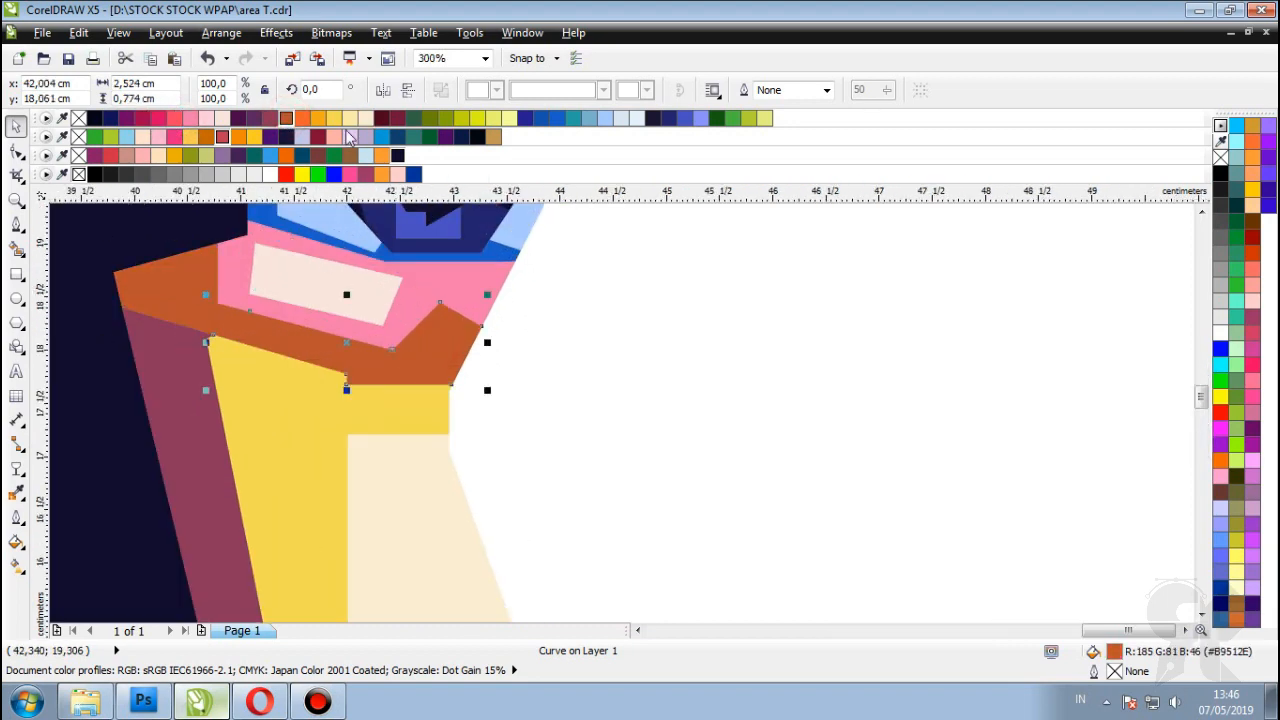
pyautogui.click(302, 118)
pyautogui.click(318, 118)
pyautogui.click(732, 118)
pyautogui.press('F3')
pyautogui.press('F3')
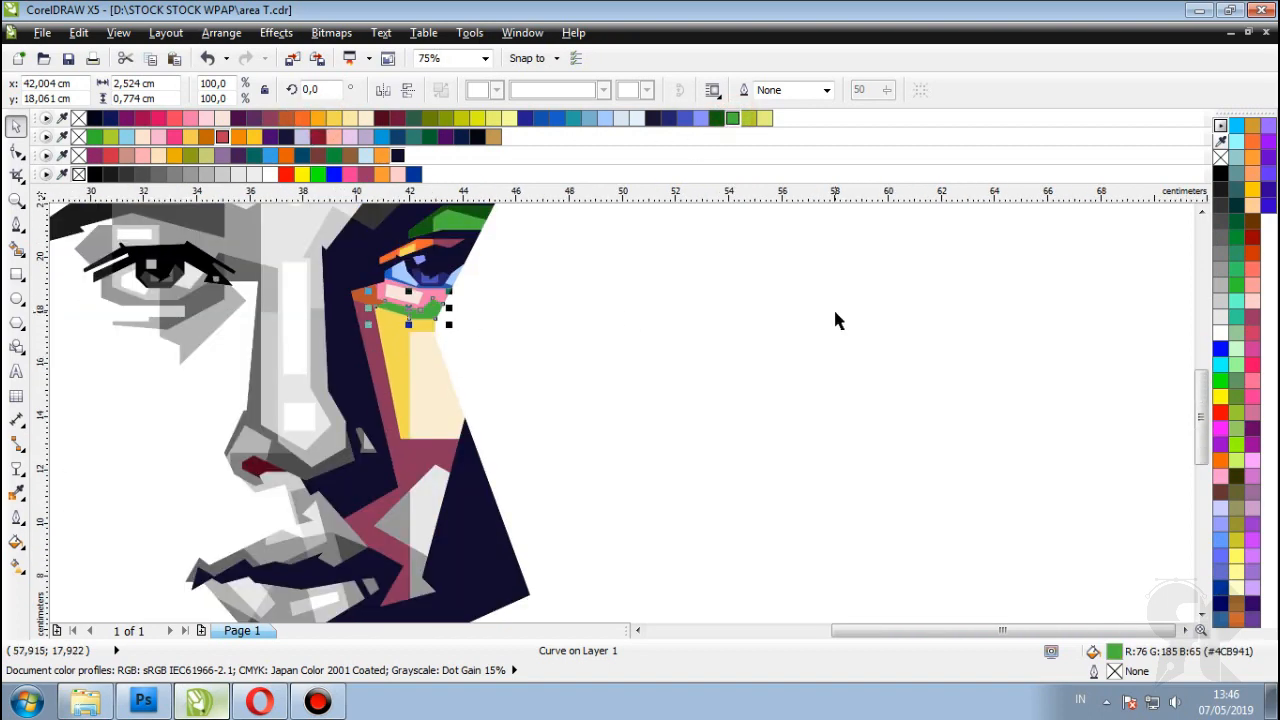
# Step: Change the green under-eye facet to olive and select the dark hair shape above the eye
pyautogui.scroll(-1, 761, 296)
pyautogui.scroll(-1, 523, 286)
pyautogui.scroll(5, 526, 314)
pyautogui.scroll(-2, 555, 341)
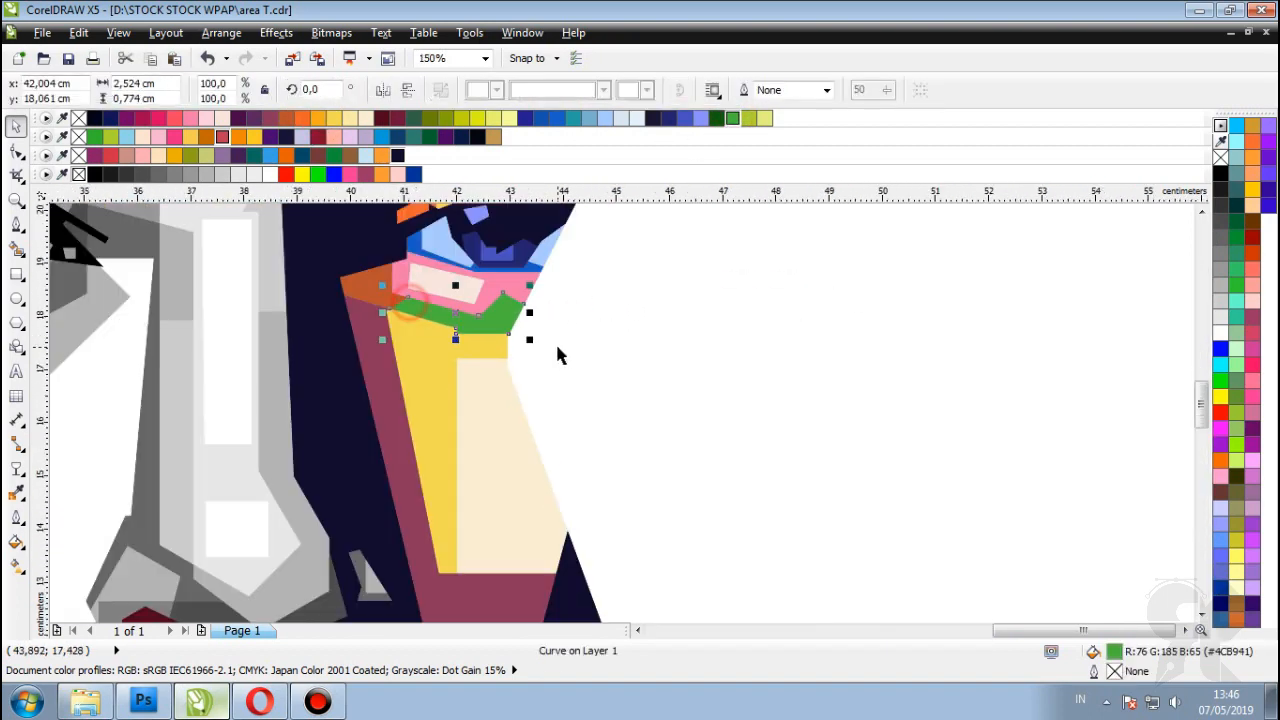
pyautogui.scroll(1, 558, 355)
pyautogui.click(445, 118)
pyautogui.scroll(-2, 588, 312)
pyautogui.click(788, 318)
pyautogui.scroll(1, 588, 312)
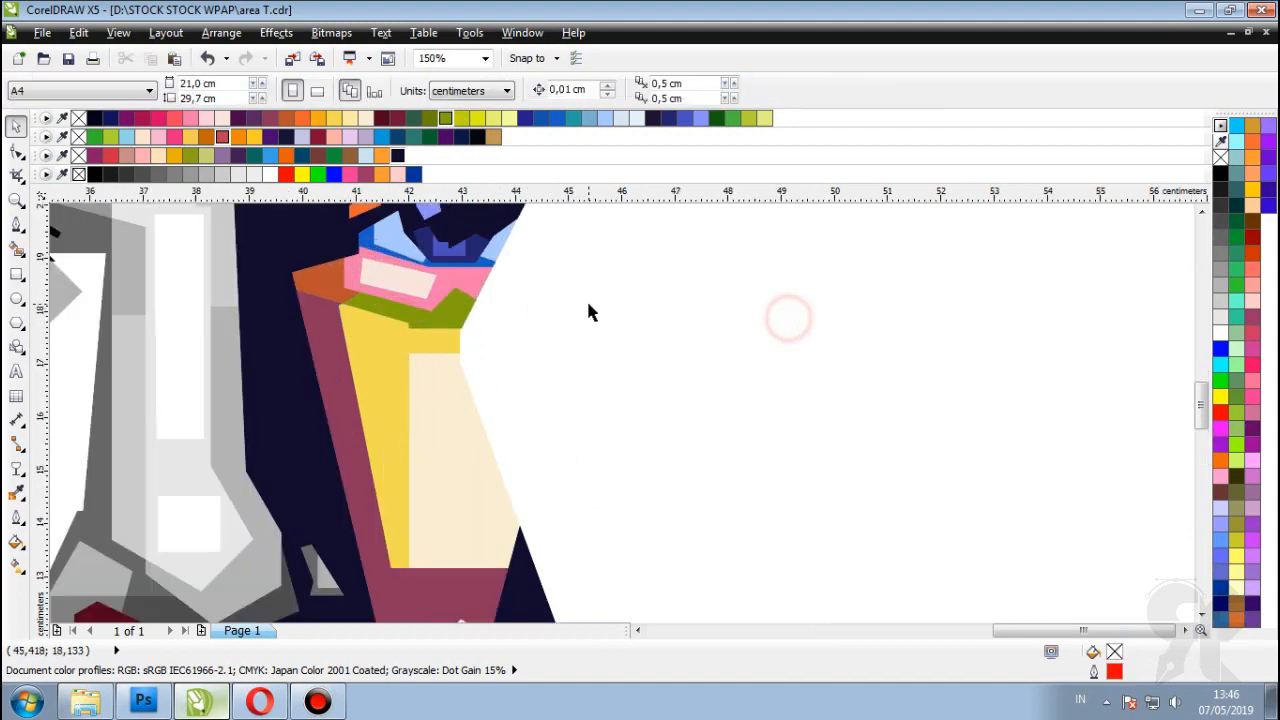
pyautogui.scroll(-2, 588, 312)
pyautogui.scroll(2, 568, 258)
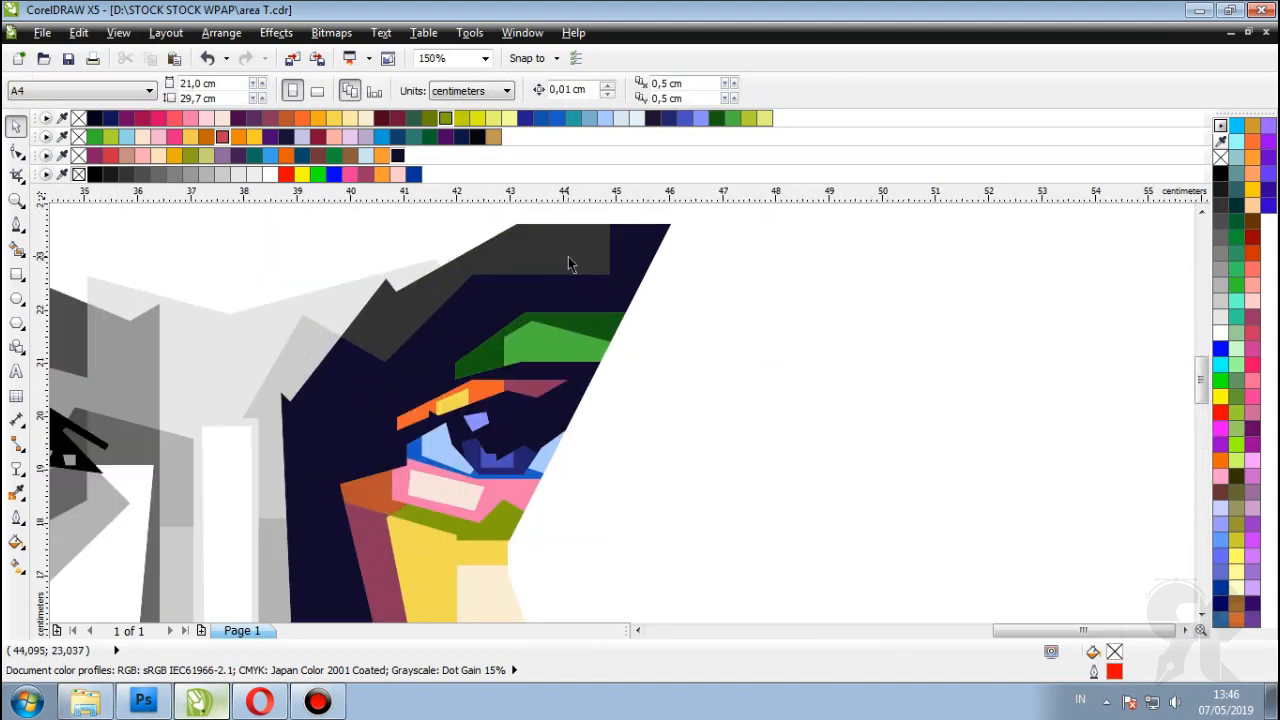
pyautogui.click(567, 260)
pyautogui.scroll(-2, 705, 330)
# Step: Fill the hair shape above the eye blue after trying mauve
pyautogui.scroll(1, 690, 270)
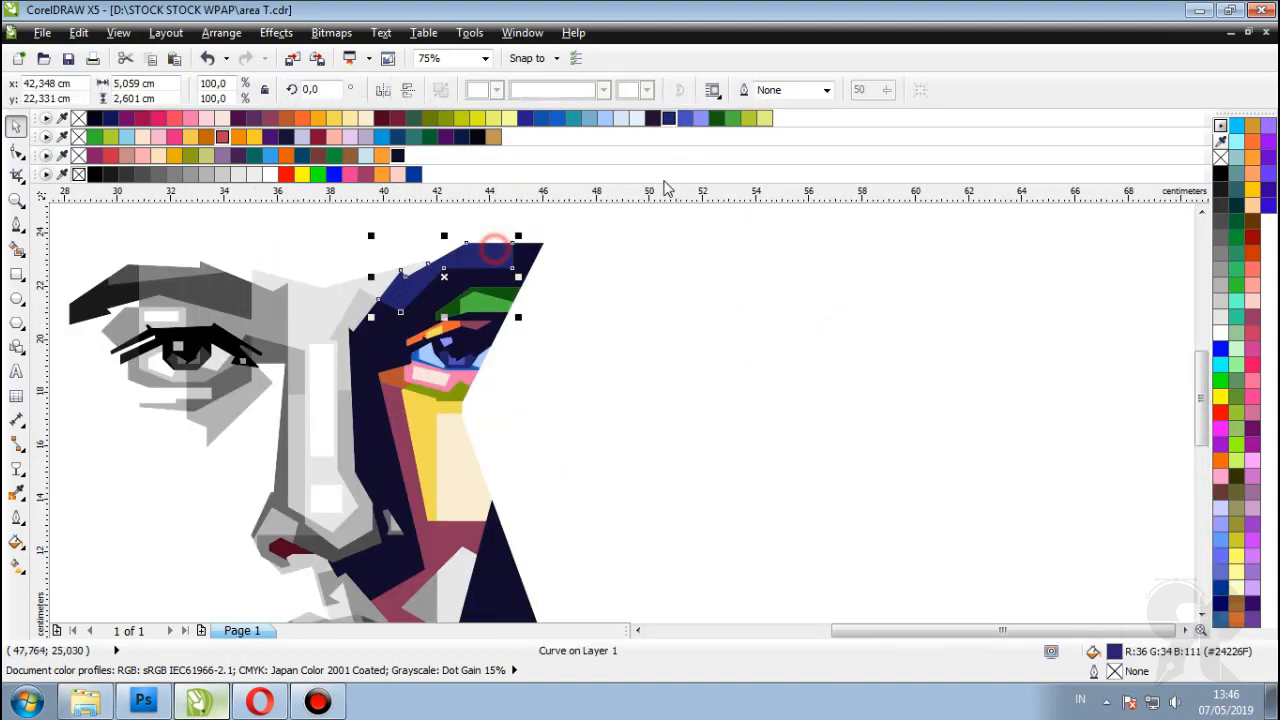
pyautogui.click(270, 118)
pyautogui.press('Escape')
pyautogui.scroll(-1, 514, 271)
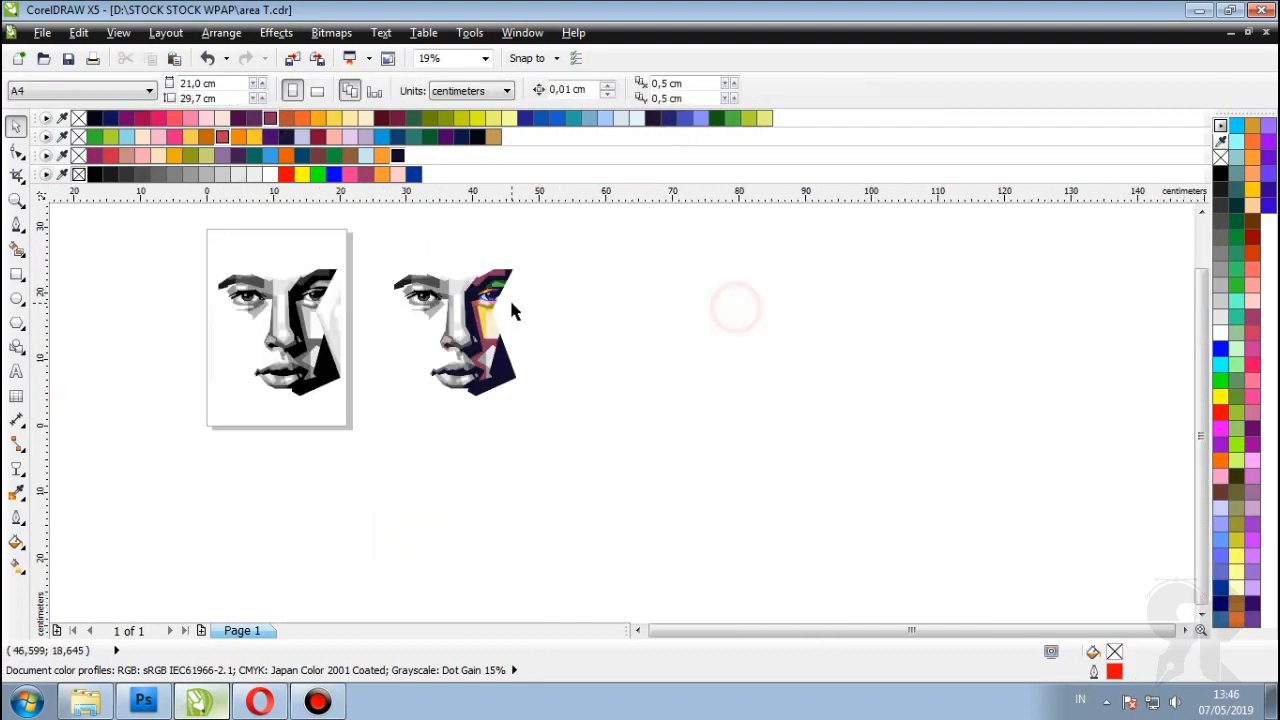
pyautogui.scroll(1, 518, 246)
pyautogui.click(513, 221)
pyautogui.click(686, 119)
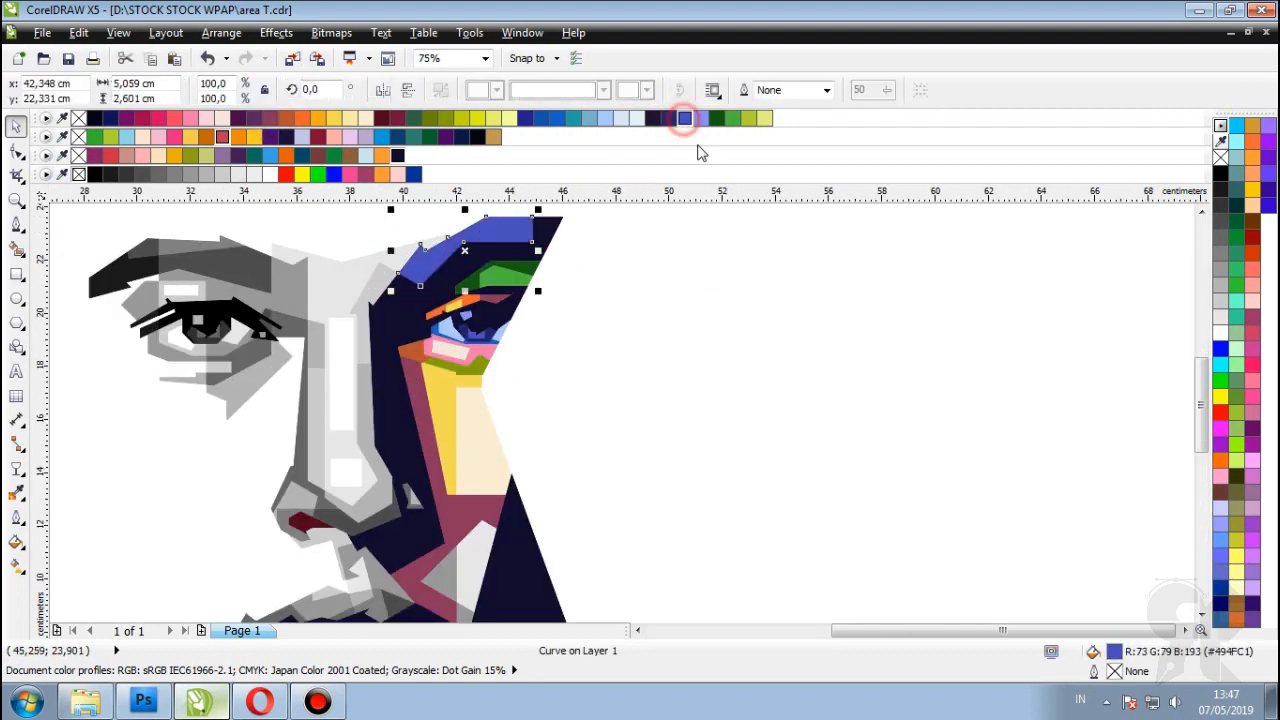
pyautogui.click(800, 305)
pyautogui.scroll(-1, 813, 328)
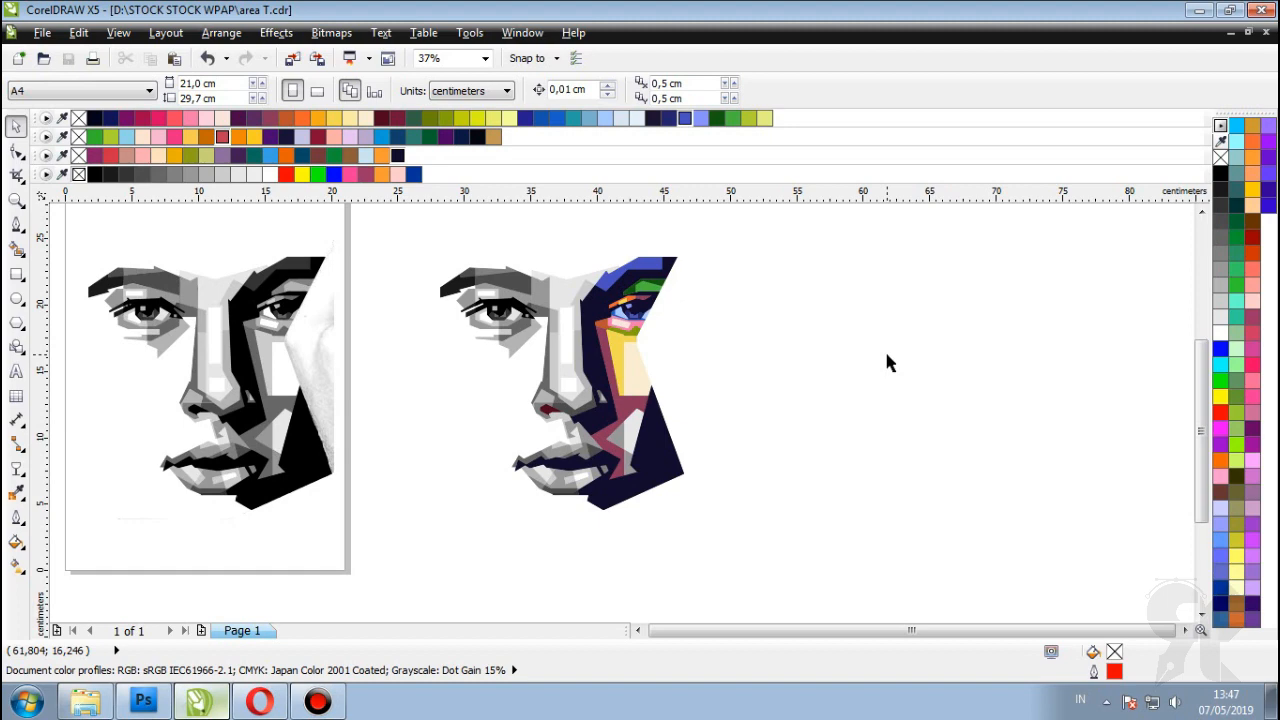
# Step: Fill the yellow cheek facet orange
pyautogui.scroll(2, 622, 268)
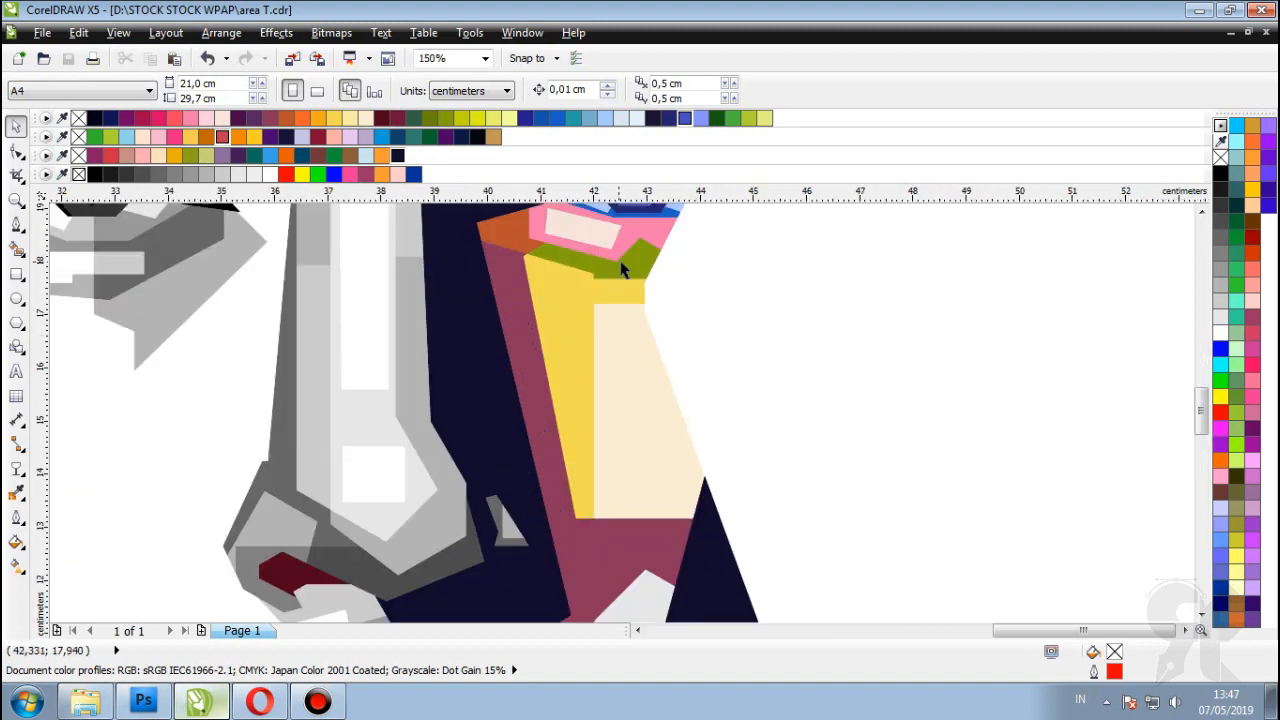
pyautogui.click(558, 318)
pyautogui.scroll(-2, 558, 318)
pyautogui.scroll(2, 520, 330)
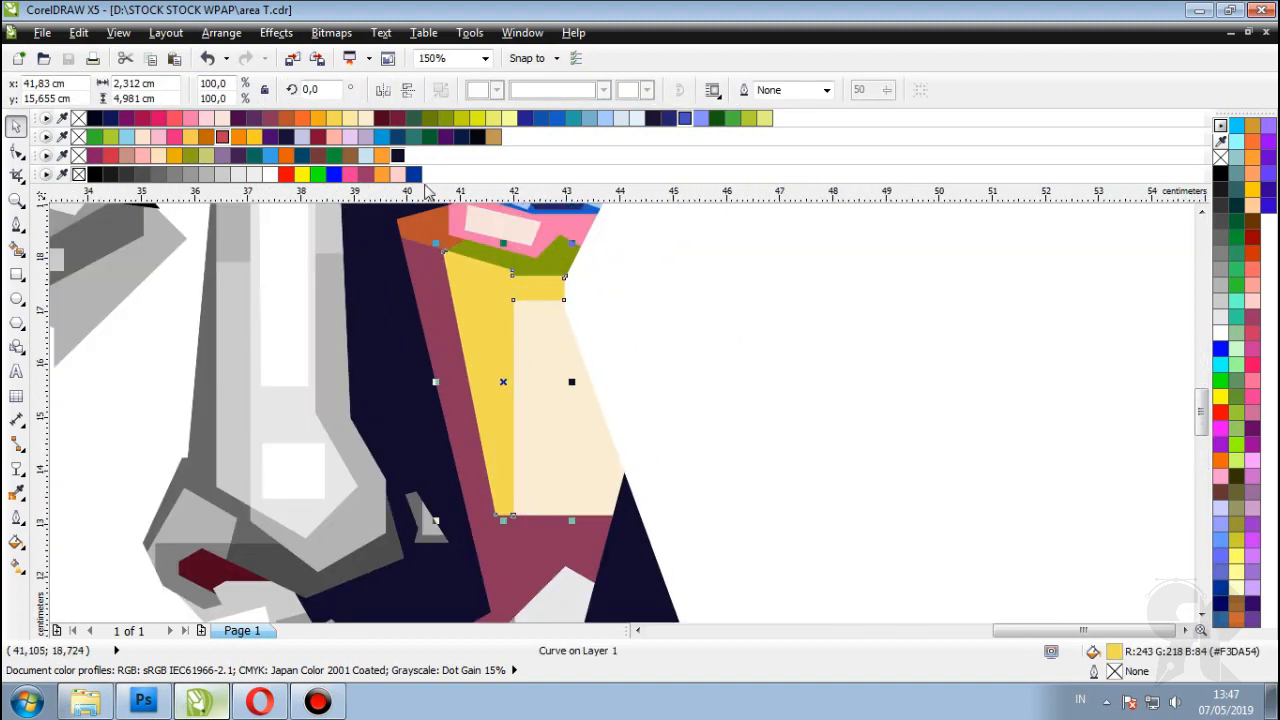
pyautogui.click(318, 122)
pyautogui.scroll(1, 558, 345)
# Step: Fill the olive facet under the eye maroon
pyautogui.click(569, 351)
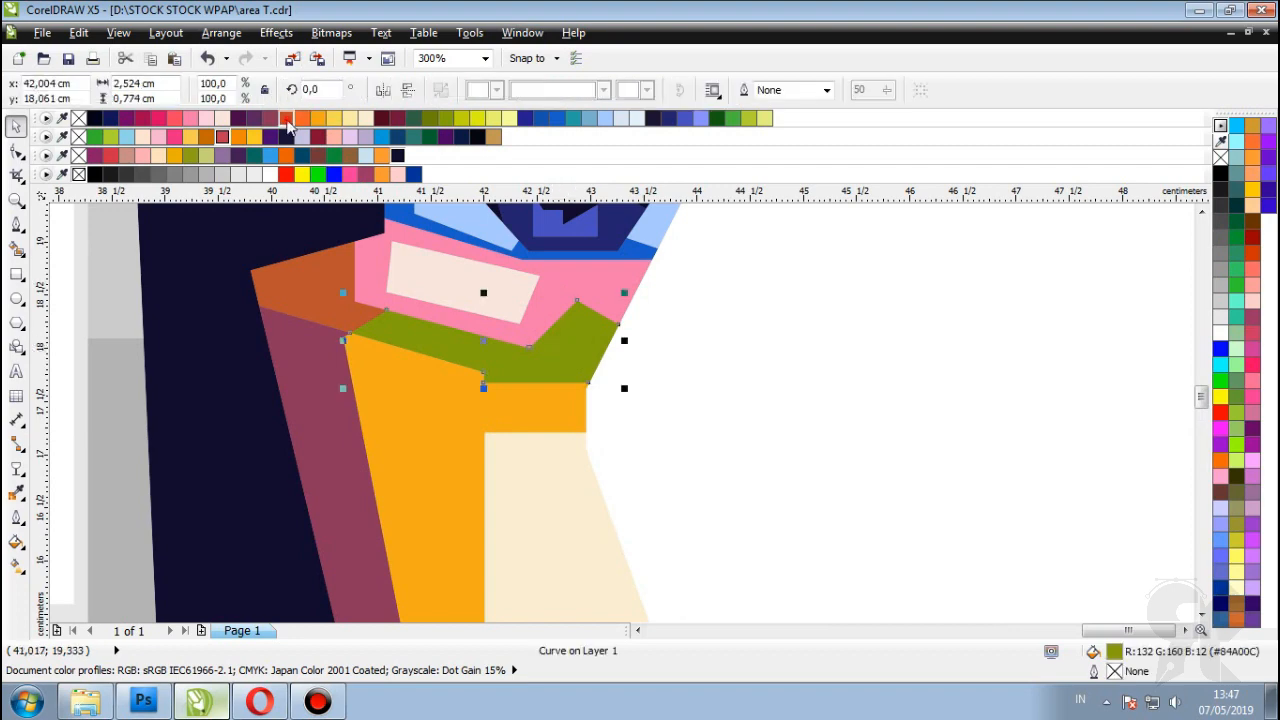
pyautogui.click(287, 122)
pyautogui.scroll(-1, 771, 314)
pyautogui.click(771, 314)
pyautogui.scroll(2, 310, 278)
# Step: Fill the orange-brown facet left of the pink shape dark purple
pyautogui.click(310, 278)
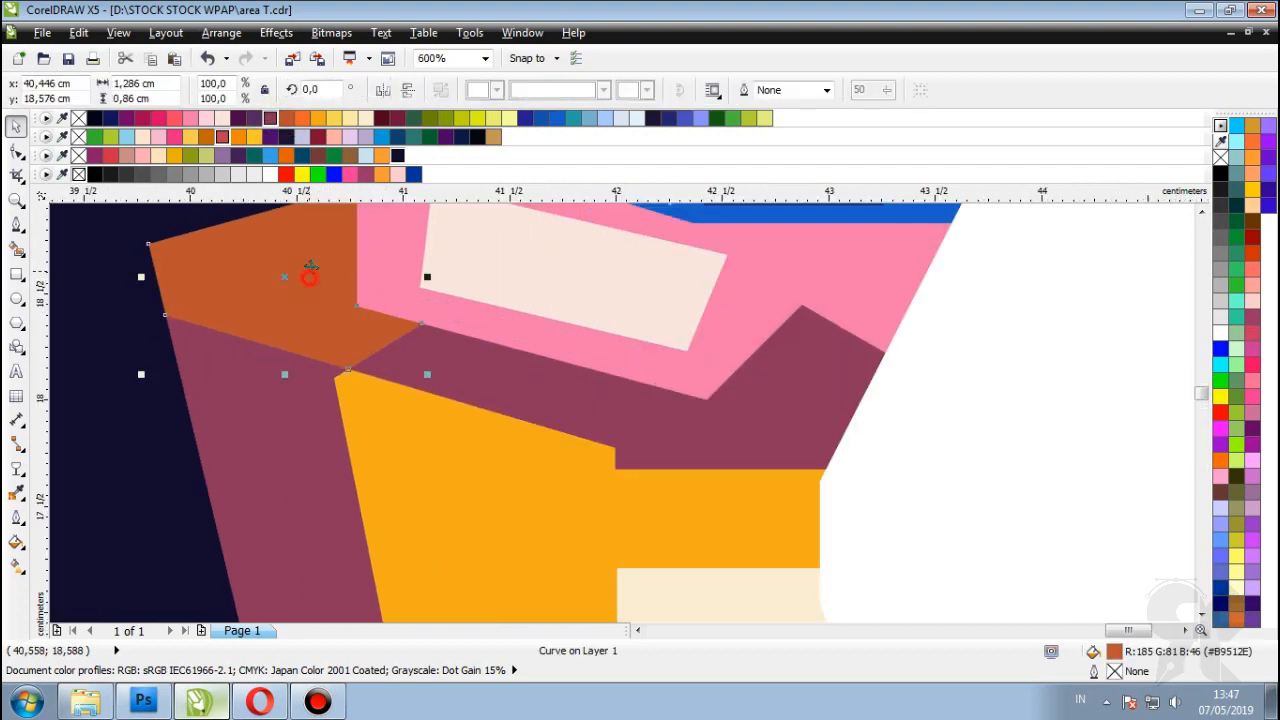
pyautogui.click(250, 119)
pyautogui.scroll(-4, 577, 329)
pyautogui.click(557, 334)
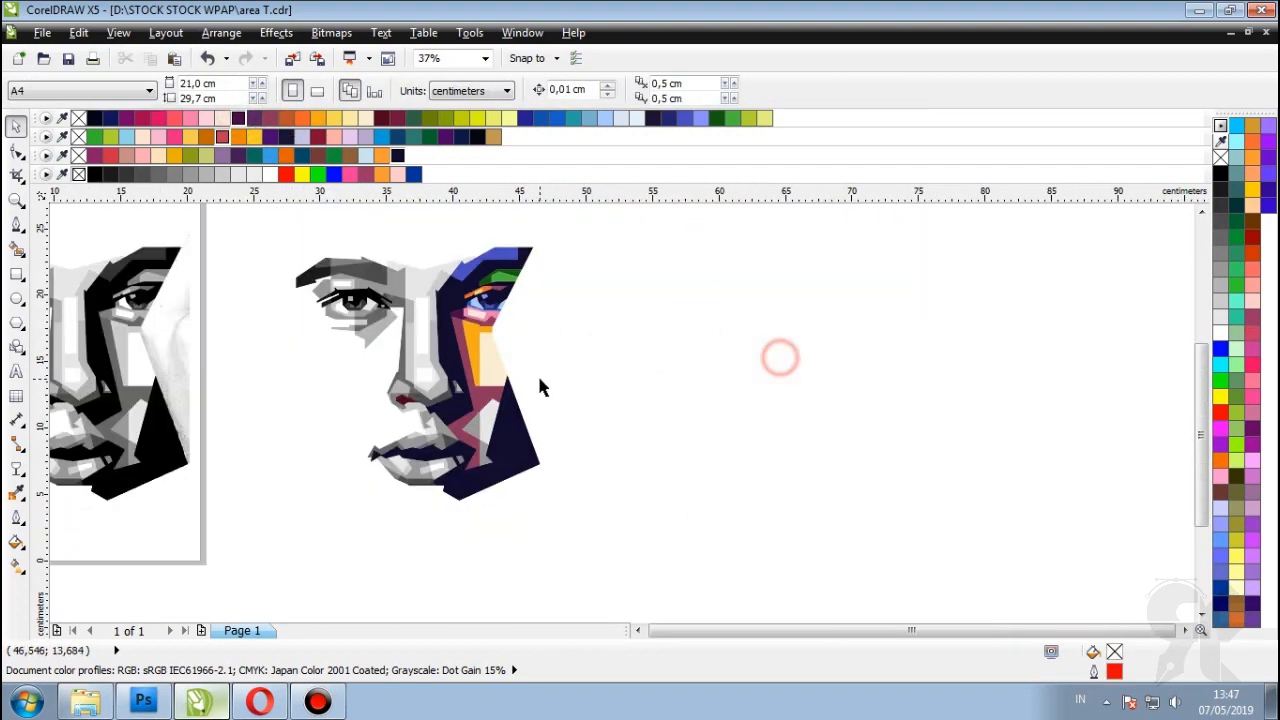
pyautogui.scroll(2, 539, 387)
# Step: Fill the light grey facet near the jaw green and the grey facet below it blue
pyautogui.click(394, 305)
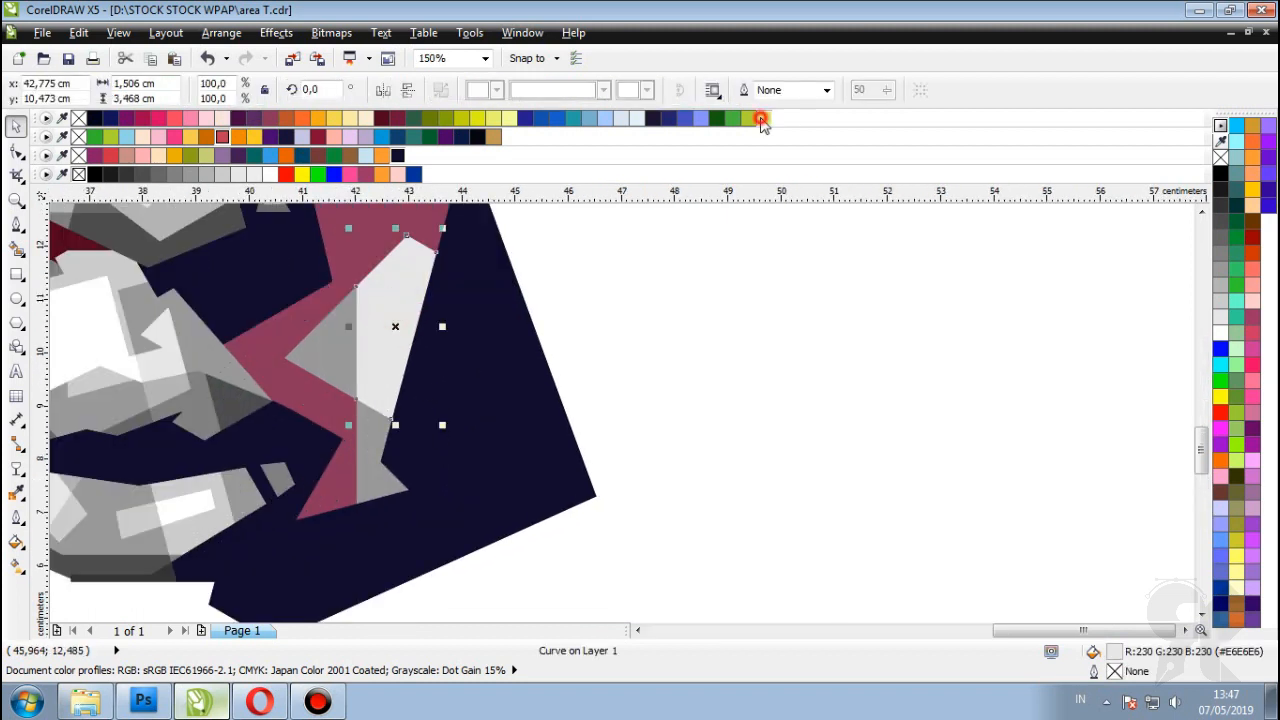
pyautogui.click(732, 118)
pyautogui.click(372, 411)
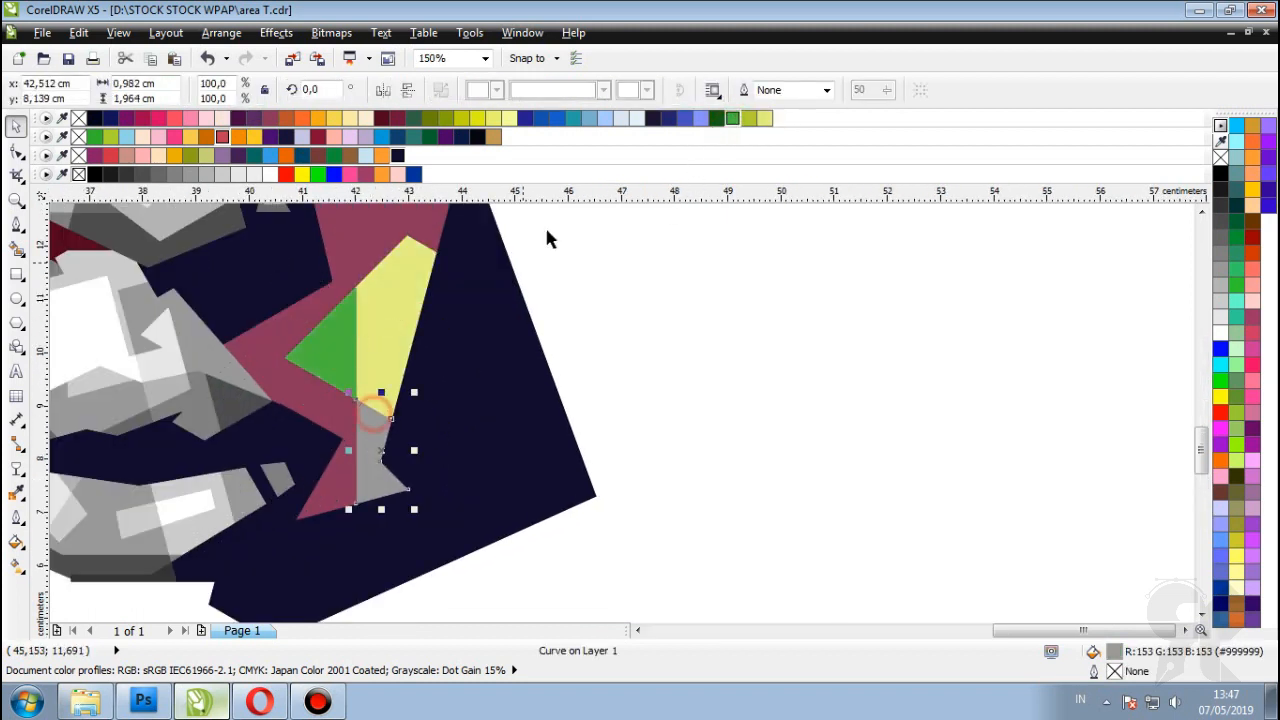
pyautogui.scroll(-1, 486, 280)
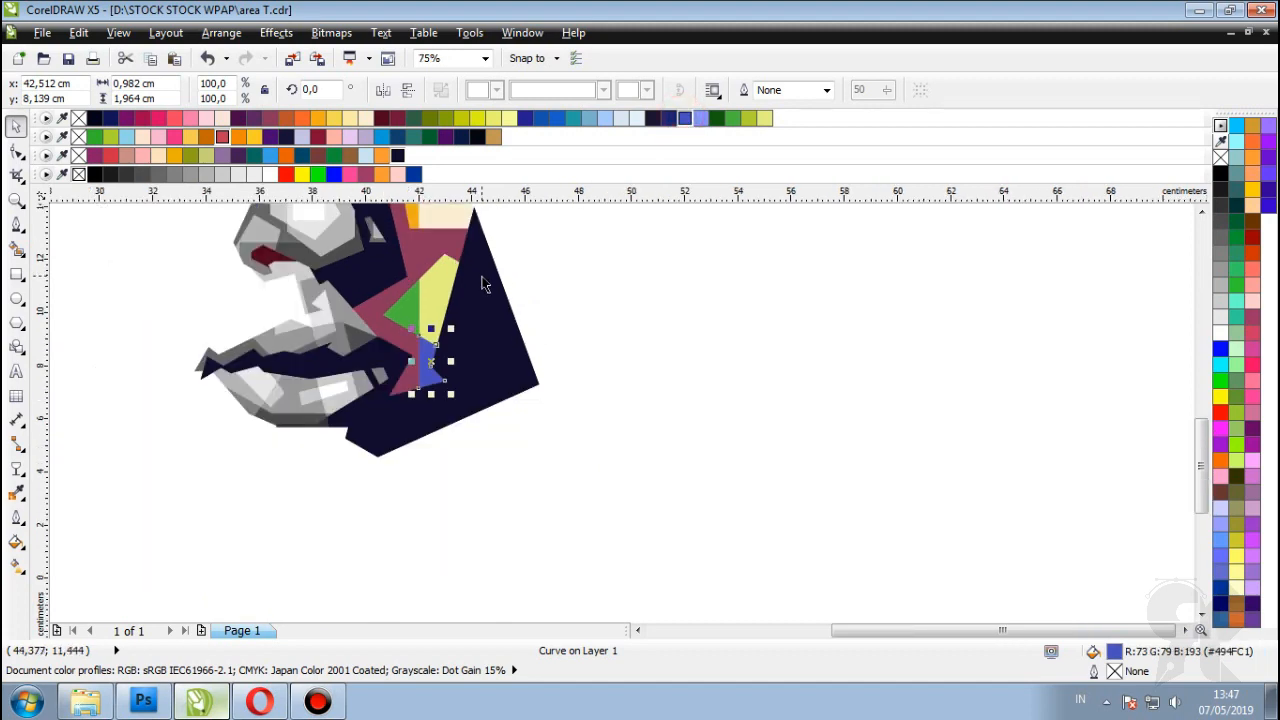
pyautogui.scroll(1, 486, 280)
pyautogui.click(573, 118)
# Step: Fill the selected cheek shape pink, then select the white of the left eye
pyautogui.click(190, 118)
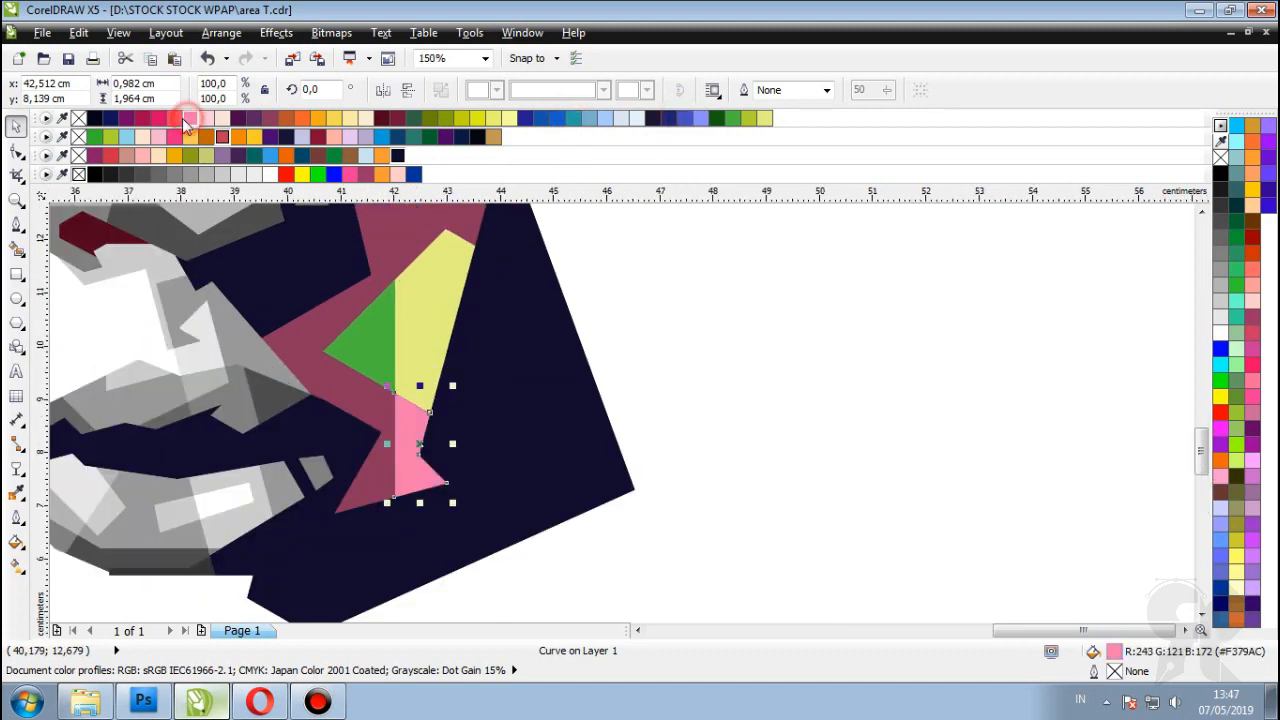
pyautogui.scroll(-1, 325, 245)
pyautogui.click(706, 320)
pyautogui.scroll(-1, 765, 368)
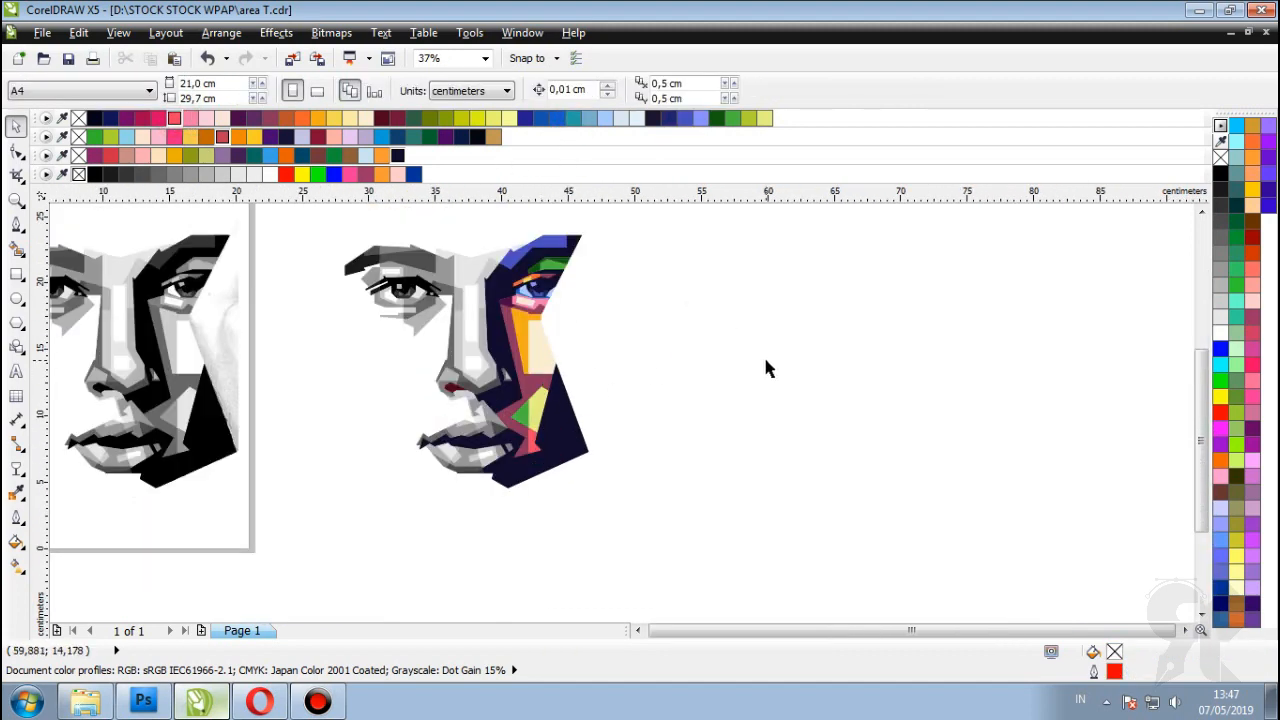
pyautogui.scroll(1, 470, 350)
pyautogui.scroll(-1, 470, 350)
pyautogui.scroll(2, 268, 333)
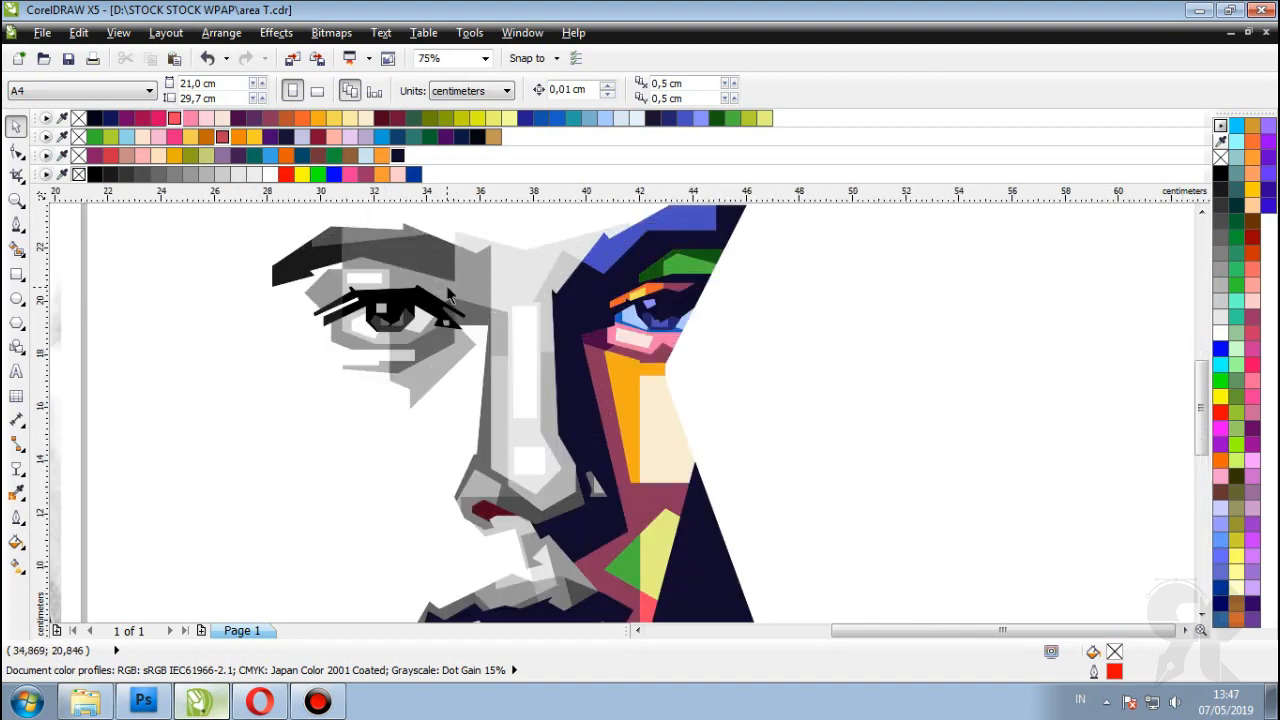
pyautogui.scroll(1, 266, 333)
pyautogui.click(266, 335)
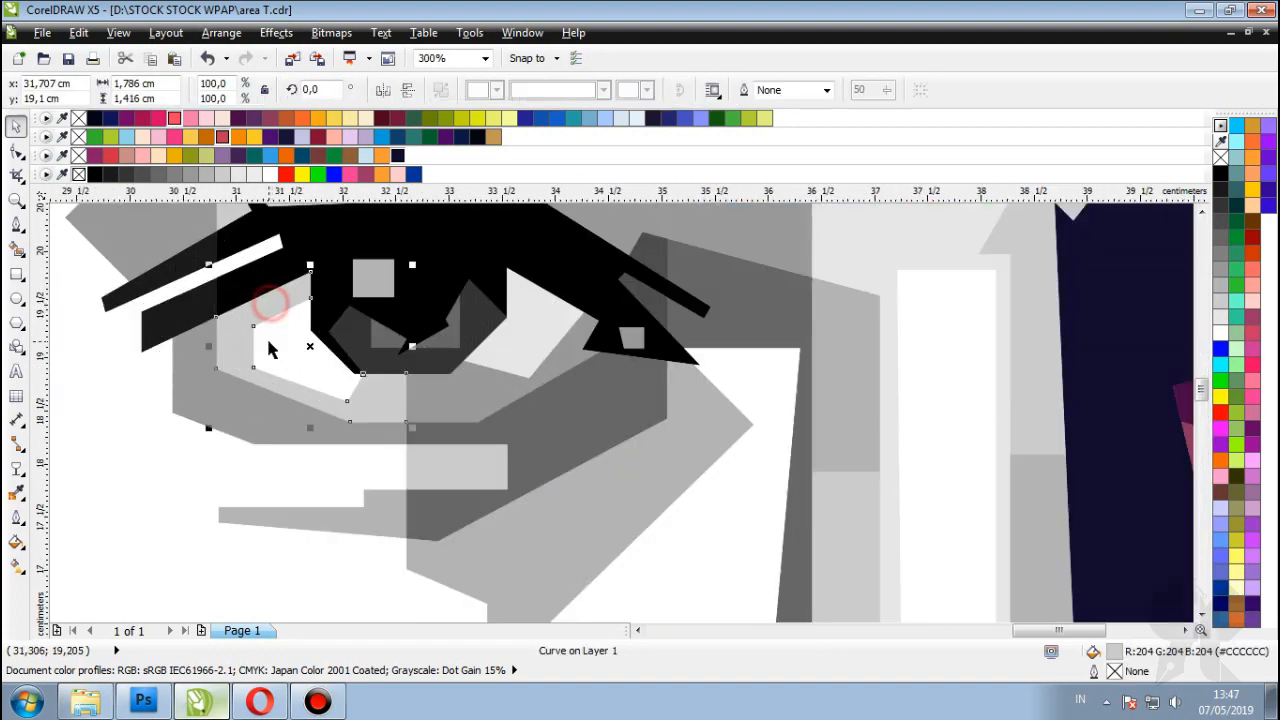
# Step: Fill the eye white light blue, the ring around it blue, and the outer eye shape dark blue
pyautogui.click(636, 118)
pyautogui.click(386, 406)
pyautogui.click(589, 118)
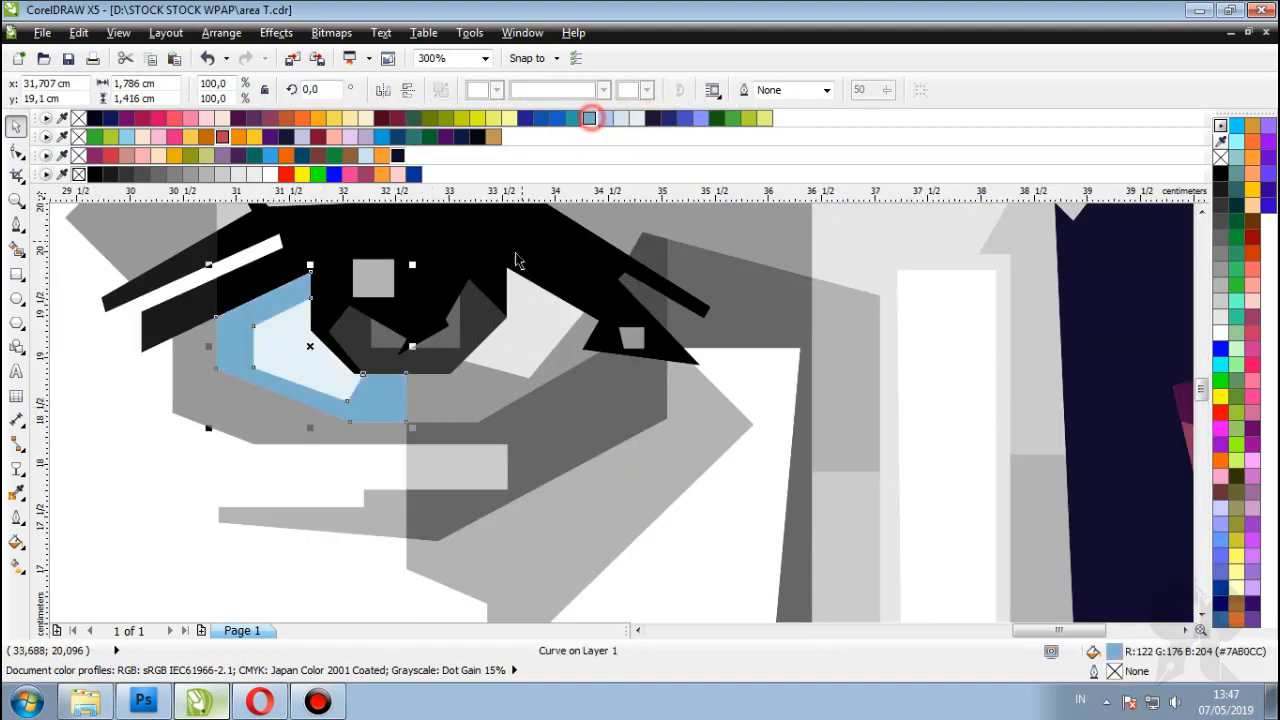
pyautogui.scroll(-1, 470, 322)
pyautogui.scroll(1, 358, 370)
pyautogui.click(557, 119)
pyautogui.scroll(-2, 292, 366)
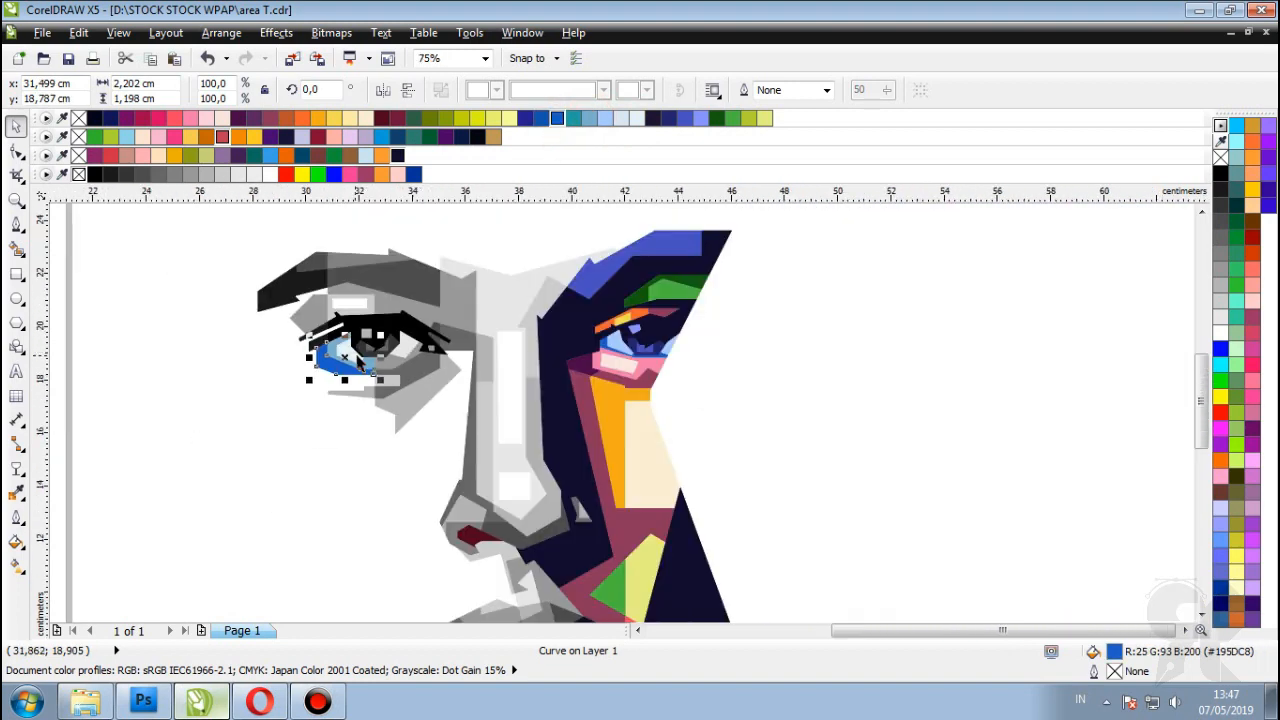
pyautogui.scroll(2, 330, 320)
# Step: Fill the inner eye shape and the shape beside the eye light blue, then select the dark-grey shape below
pyautogui.click(343, 300)
pyautogui.click(636, 118)
pyautogui.scroll(2, 394, 343)
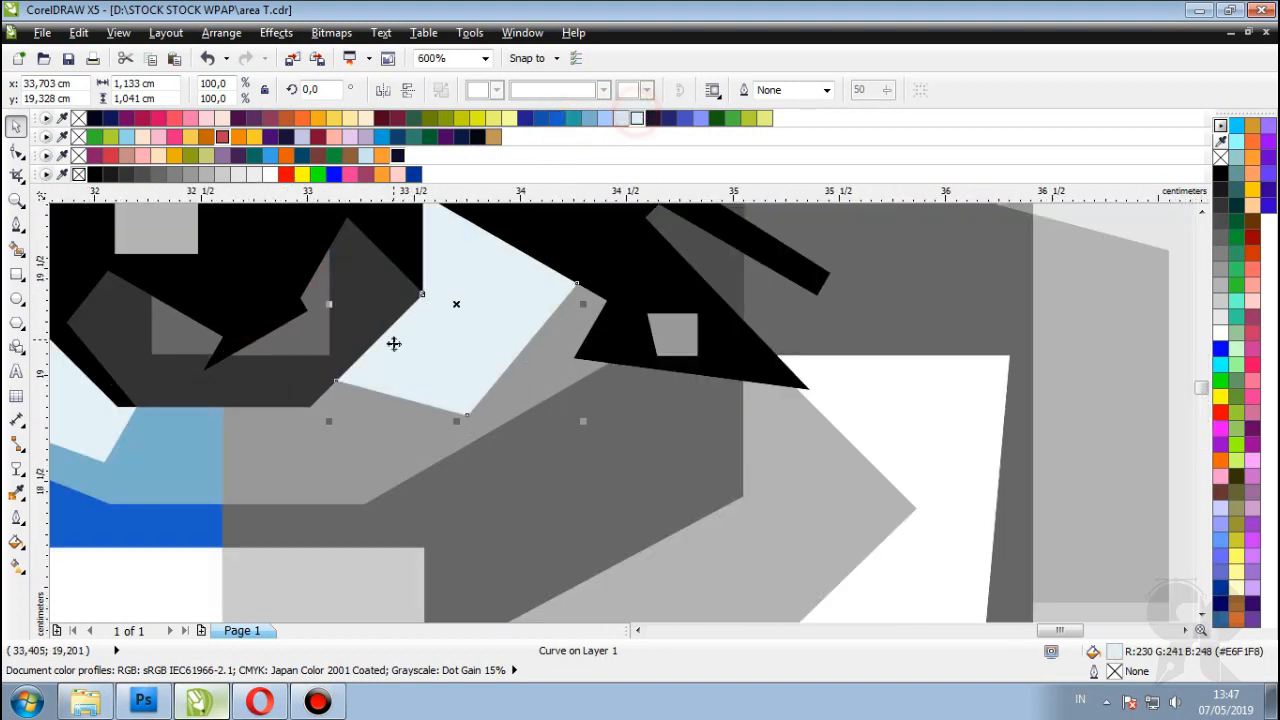
pyautogui.click(605, 118)
pyautogui.scroll(-3, 580, 335)
pyautogui.scroll(2, 586, 337)
pyautogui.click(586, 337)
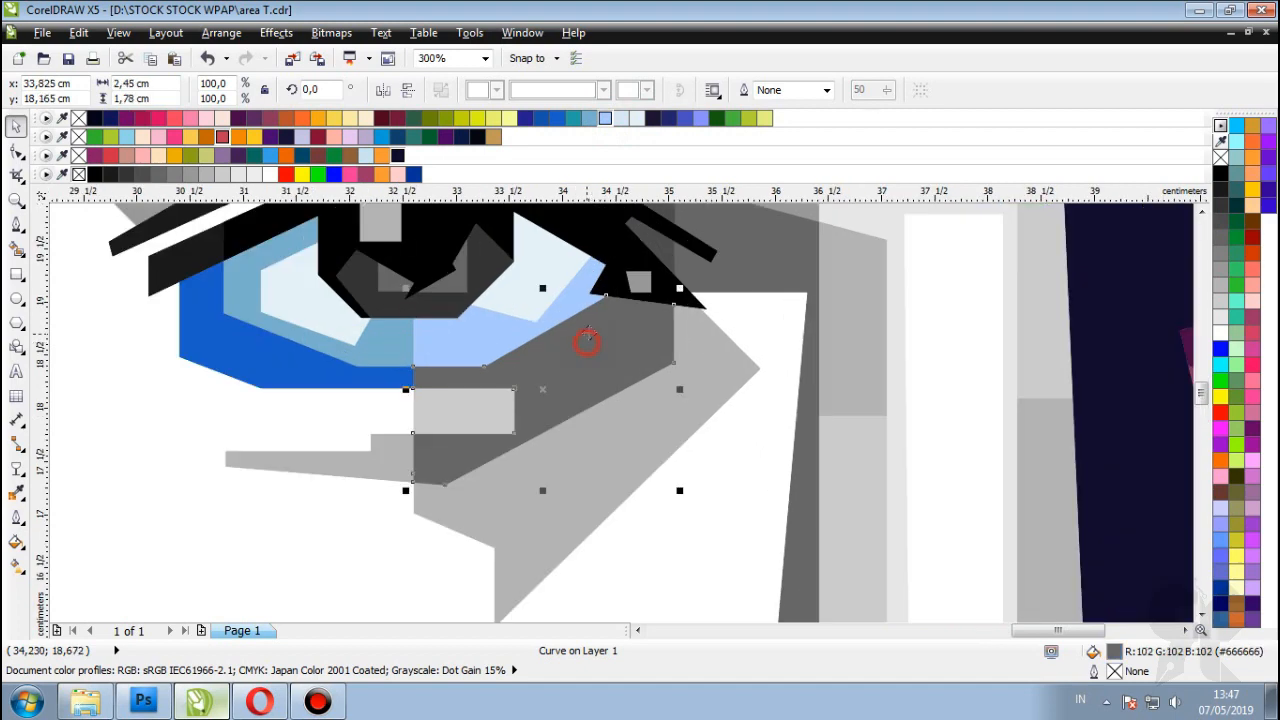
pyautogui.scroll(-1, 645, 245)
pyautogui.scroll(1, 645, 245)
# Step: Fill the first under-eye shape maroon after trying dark blue, dark green and orange
pyautogui.click(689, 118)
pyautogui.scroll(-2, 520, 380)
pyautogui.scroll(1, 520, 380)
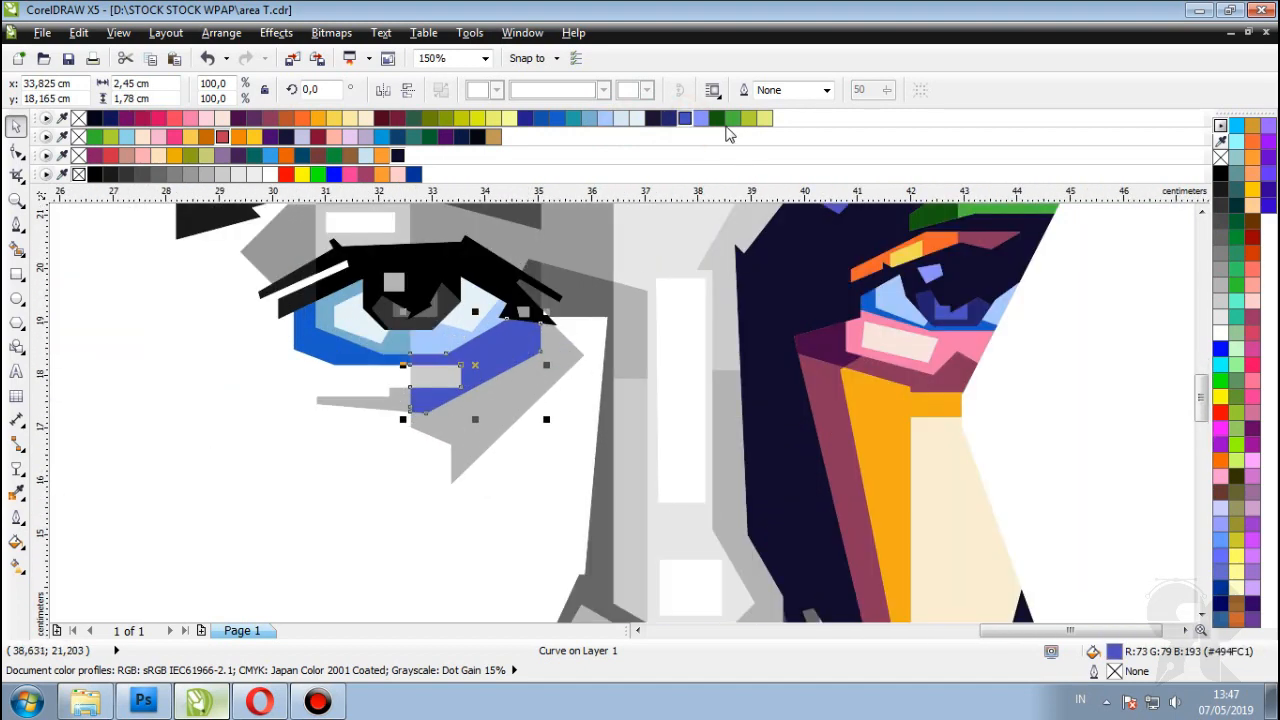
pyautogui.click(716, 118)
pyautogui.scroll(1, 480, 350)
pyautogui.click(302, 118)
pyautogui.click(270, 118)
pyautogui.scroll(-1, 373, 363)
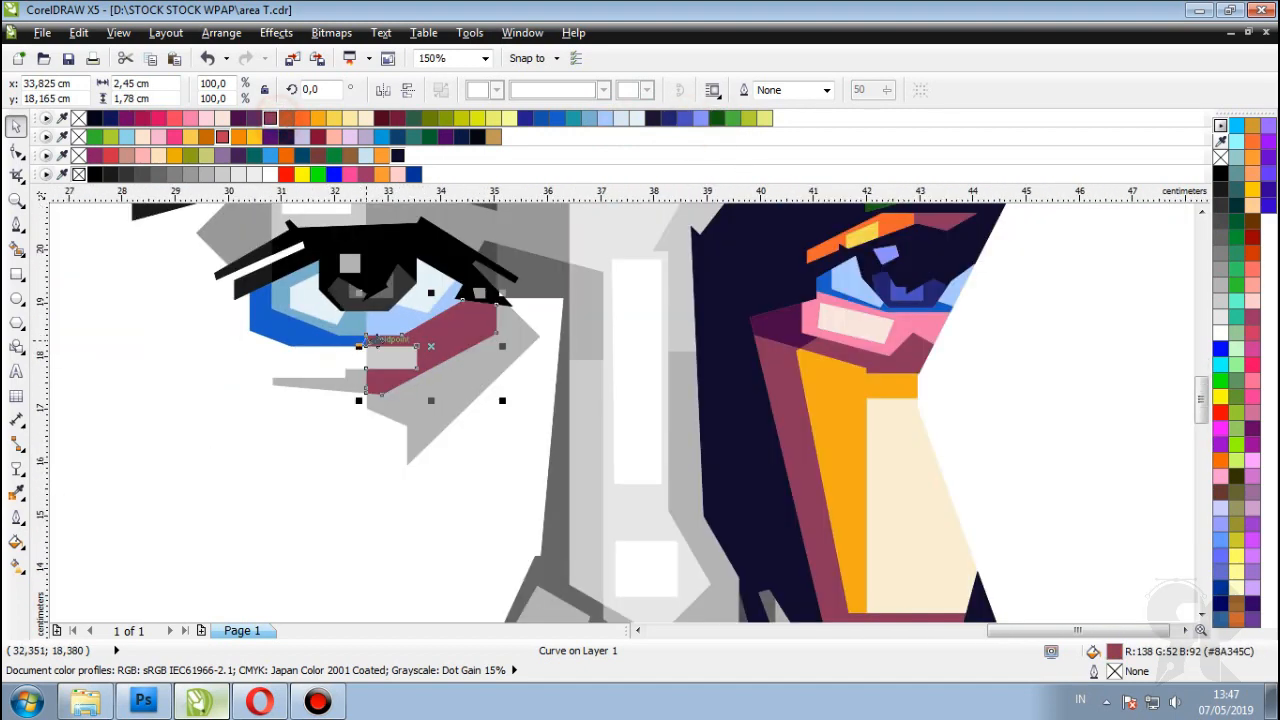
pyautogui.scroll(1, 373, 363)
# Step: Fill the small rectangle under the eye orange and the large grey shape yellow-green
pyautogui.click(373, 363)
pyautogui.click(304, 119)
pyautogui.click(504, 440)
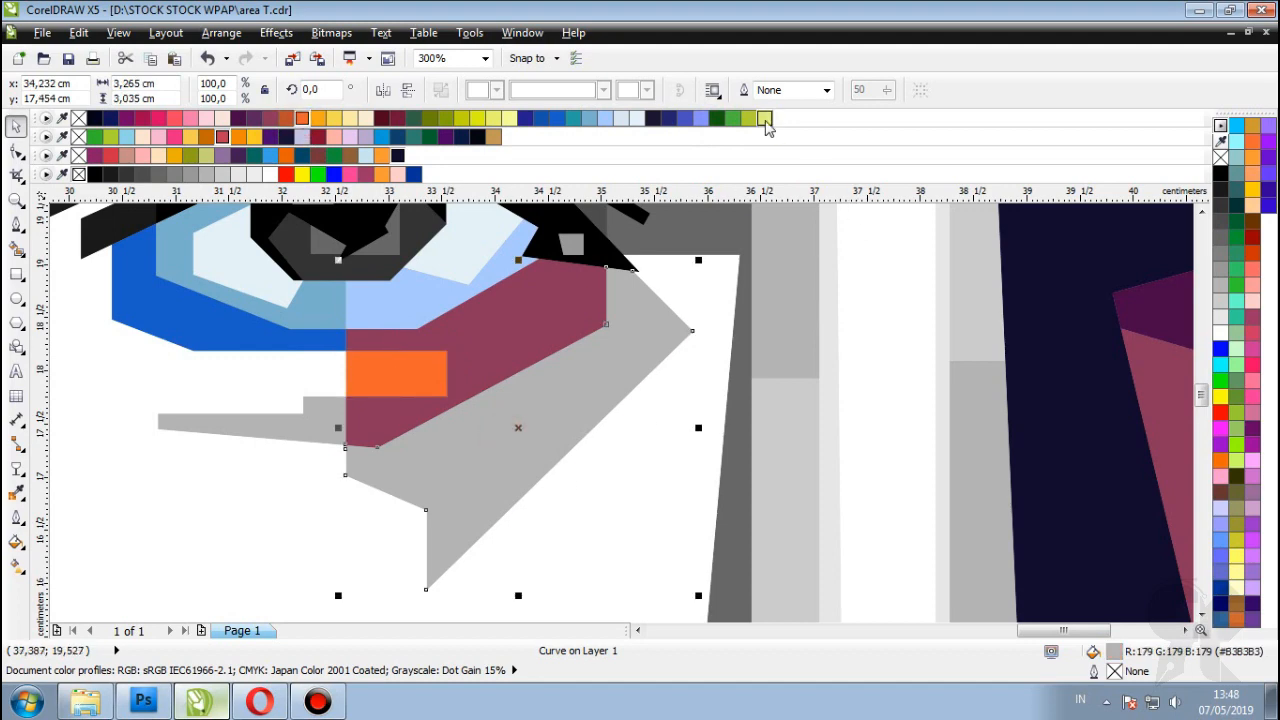
pyautogui.click(764, 118)
pyautogui.scroll(-1, 500, 371)
pyautogui.scroll(2, 457, 372)
# Step: Colour the thin grey strip under the eye pink
pyautogui.click(457, 372)
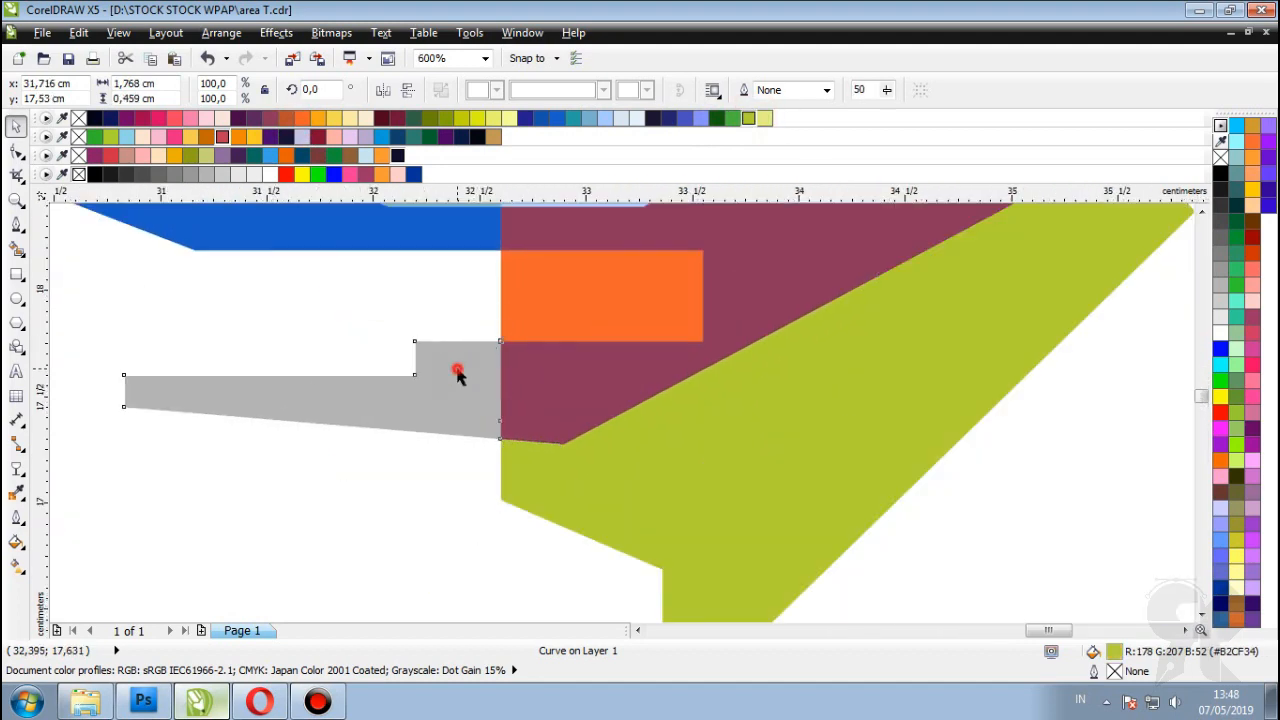
pyautogui.click(302, 118)
pyautogui.scroll(-2, 348, 286)
pyautogui.click(174, 118)
pyautogui.scroll(-2, 565, 350)
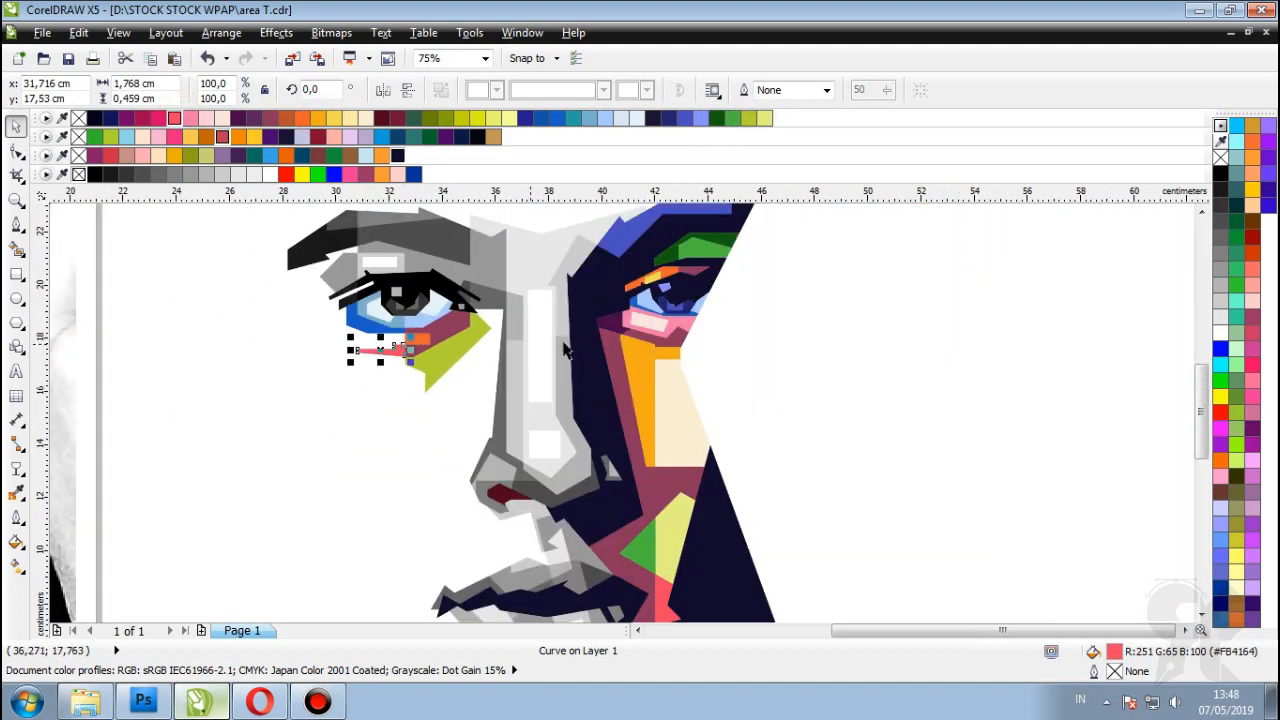
pyautogui.scroll(-2, 565, 350)
pyautogui.scroll(3, 420, 330)
# Step: Try yellow-green on the small rectangle, then return it to bright orange
pyautogui.click(408, 354)
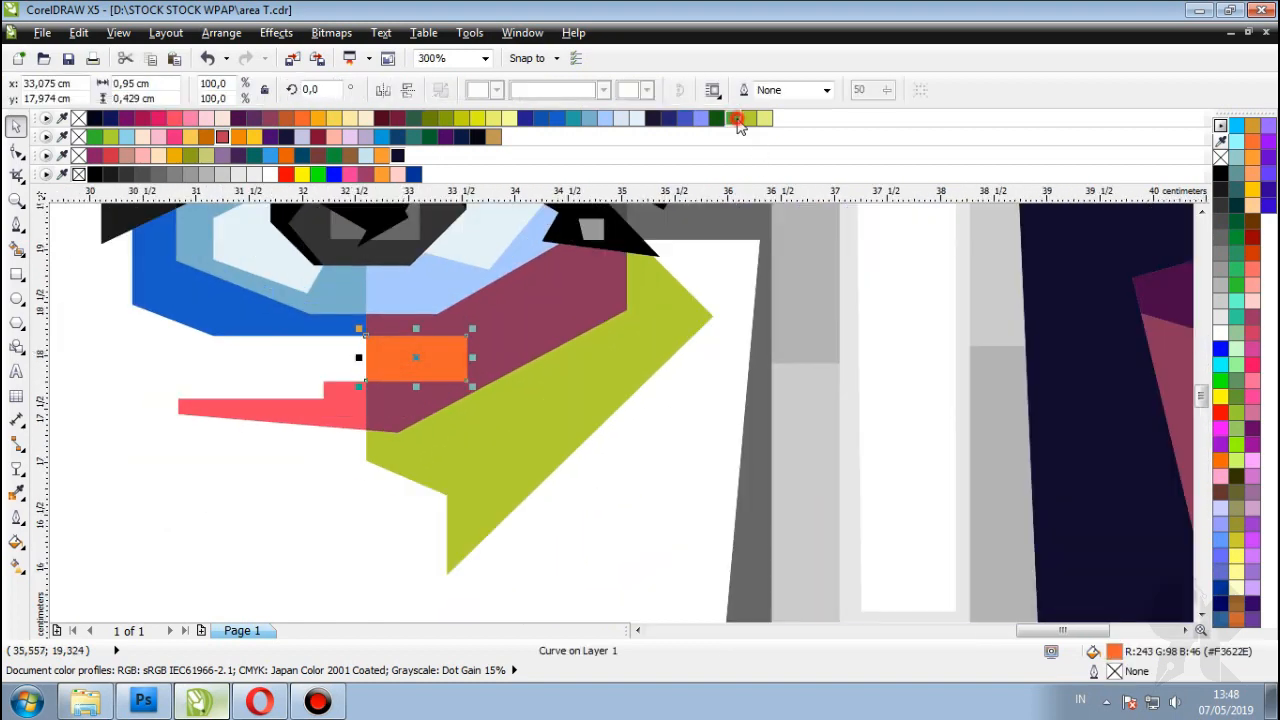
pyautogui.click(737, 118)
pyautogui.scroll(-3, 420, 360)
pyautogui.click(1011, 337)
pyautogui.scroll(3, 425, 377)
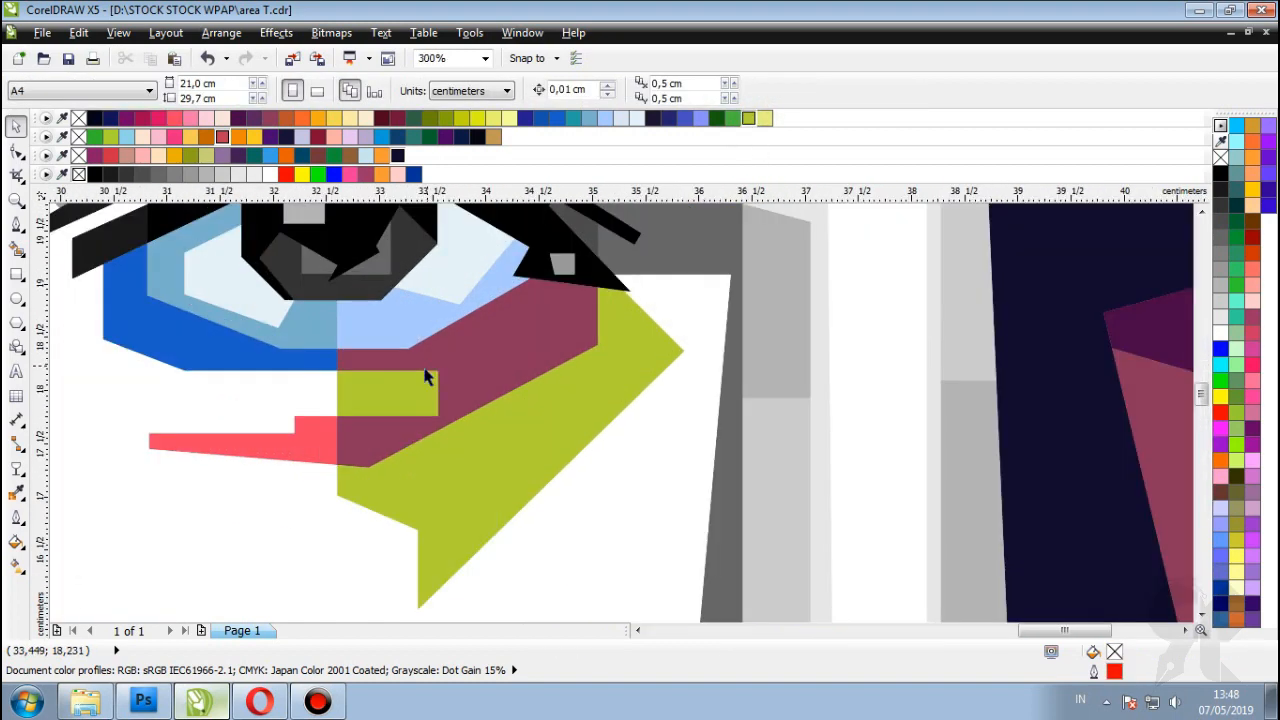
pyautogui.click(425, 377)
pyautogui.click(287, 118)
pyautogui.click(302, 118)
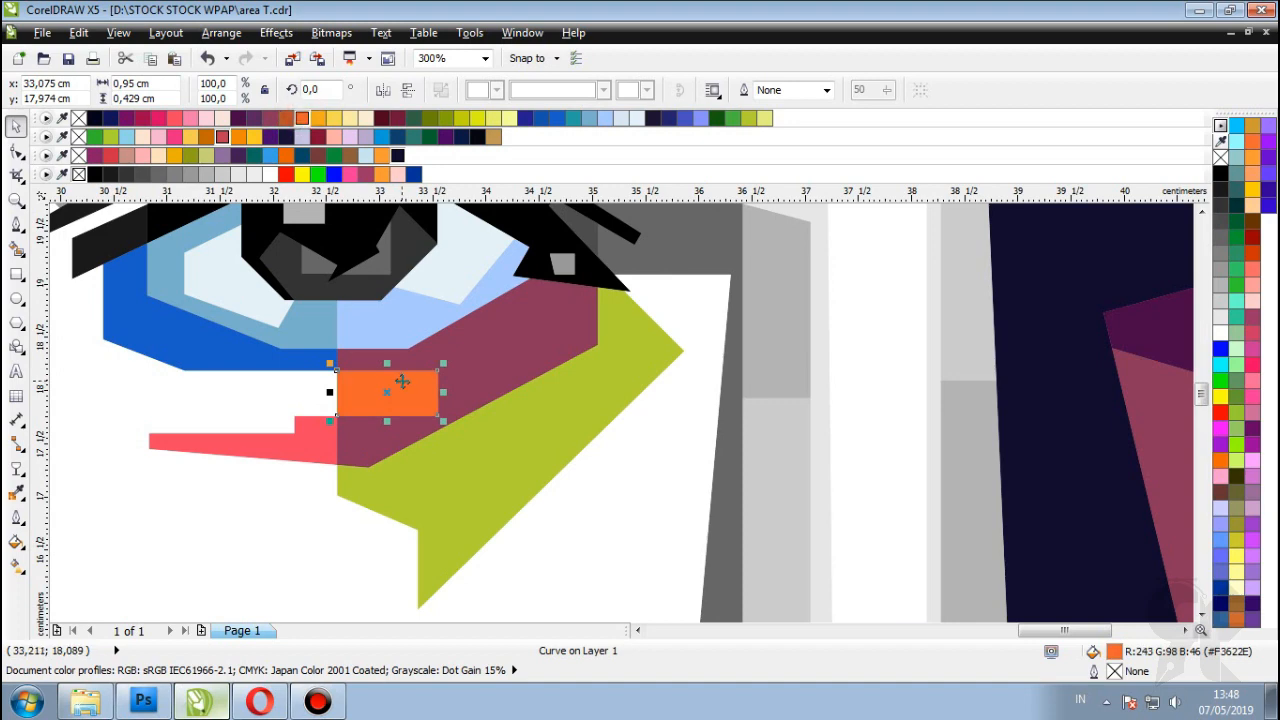
pyautogui.scroll(-2, 400, 385)
pyautogui.scroll(2, 395, 400)
# Step: Recolour the strip under the eye a lighter coral pink
pyautogui.click(385, 436)
pyautogui.click(287, 118)
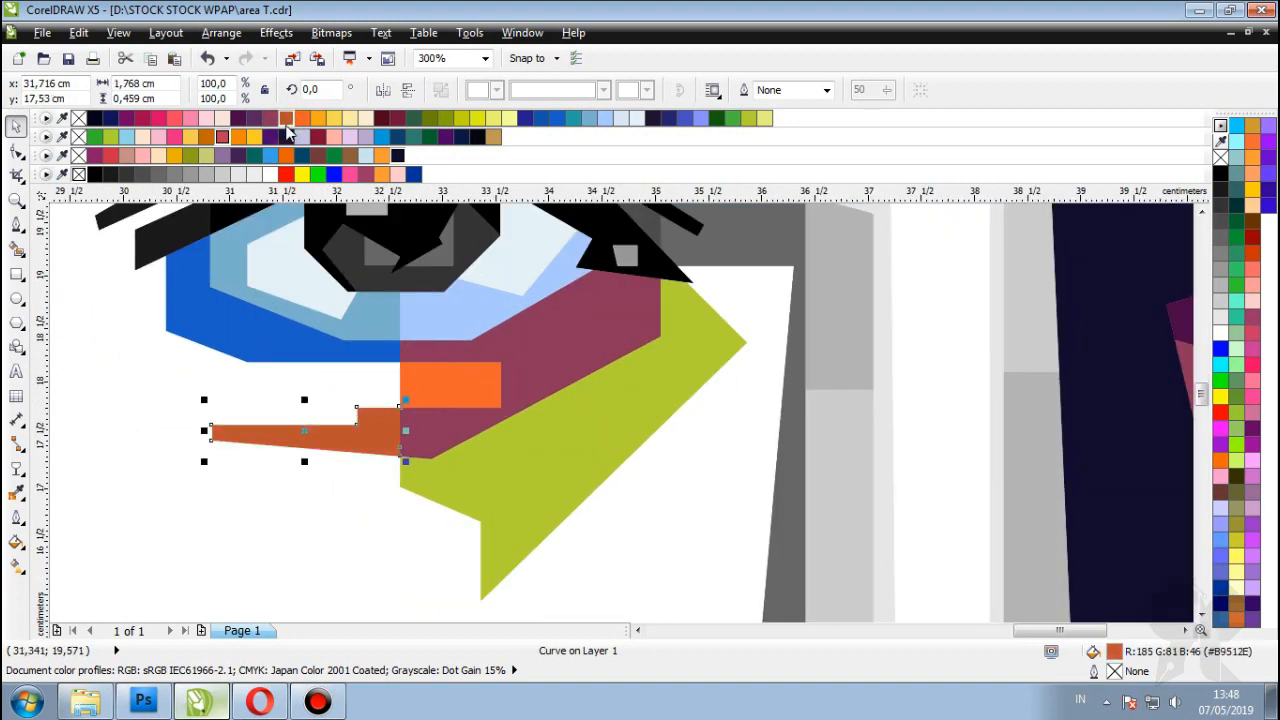
pyautogui.click(161, 118)
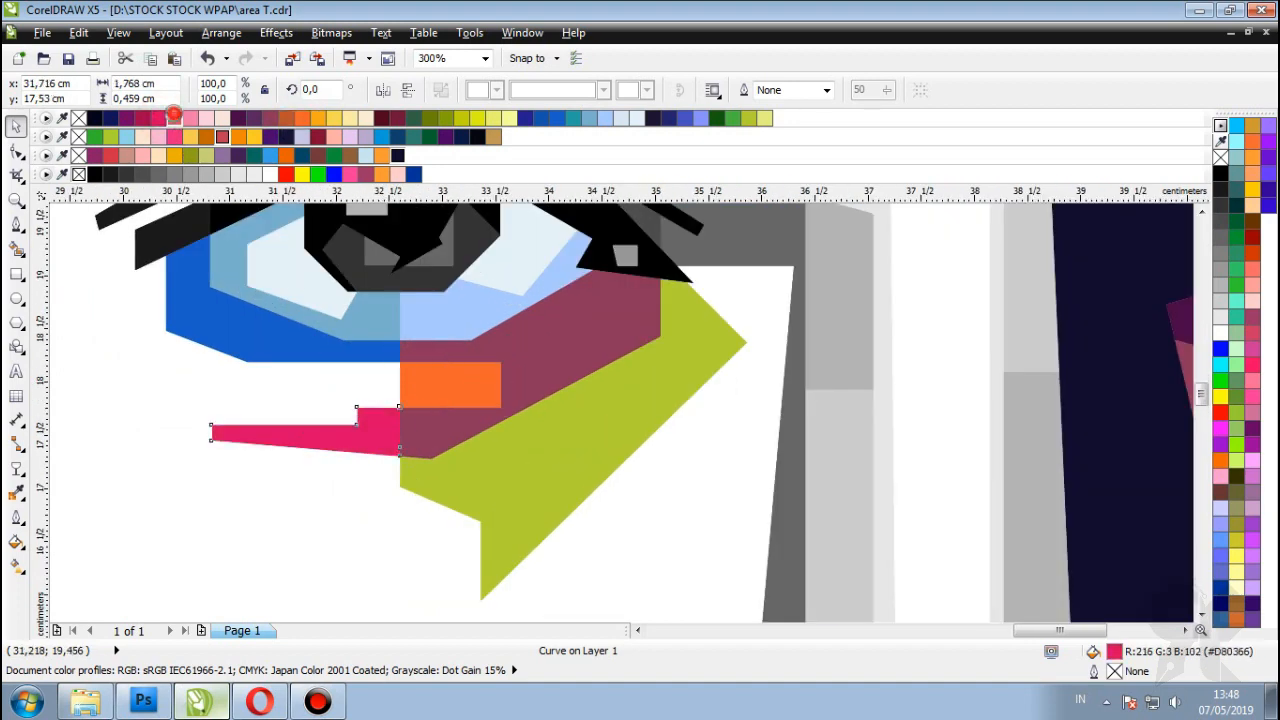
pyautogui.click(174, 118)
# Step: Zoom in and out to review the maroon, orange, coral and yellow-green under-eye facets
pyautogui.click(533, 354)
pyautogui.scroll(-3, 533, 354)
pyautogui.scroll(2, 466, 365)
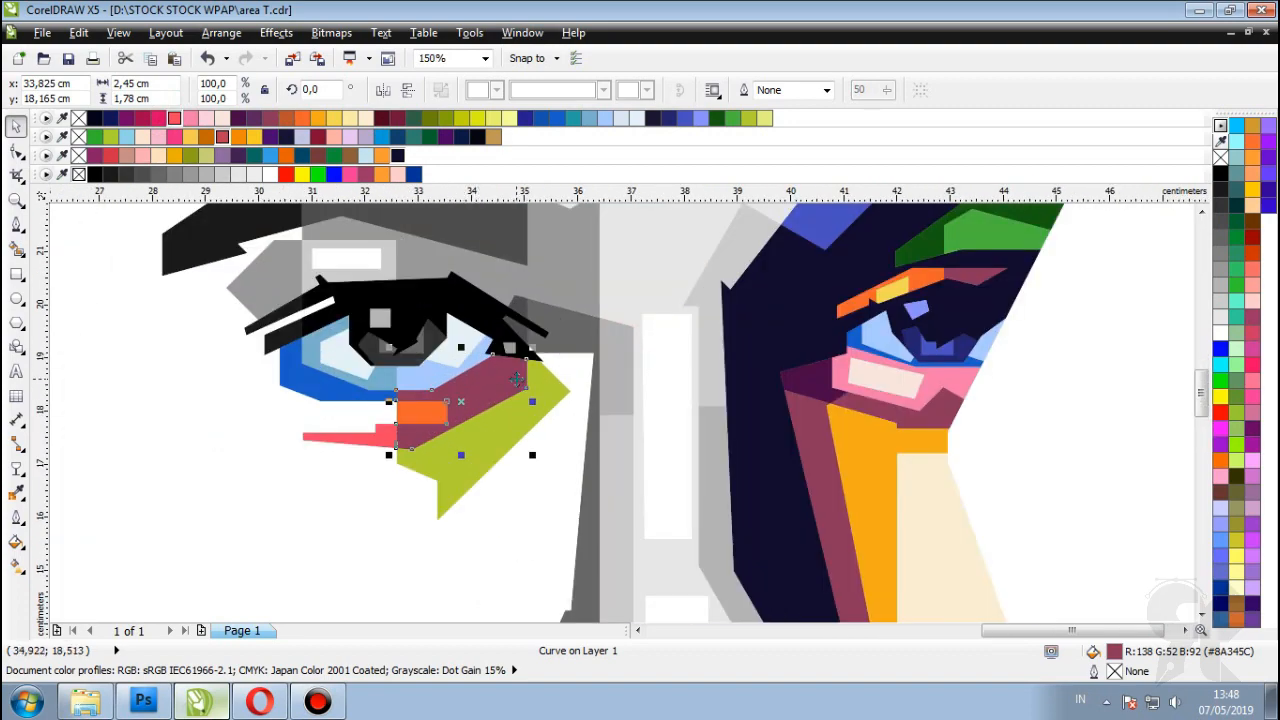
pyautogui.scroll(-3, 517, 378)
pyautogui.click(883, 363)
pyautogui.scroll(2, 883, 363)
pyautogui.scroll(-2, 457, 394)
pyautogui.scroll(1, 567, 350)
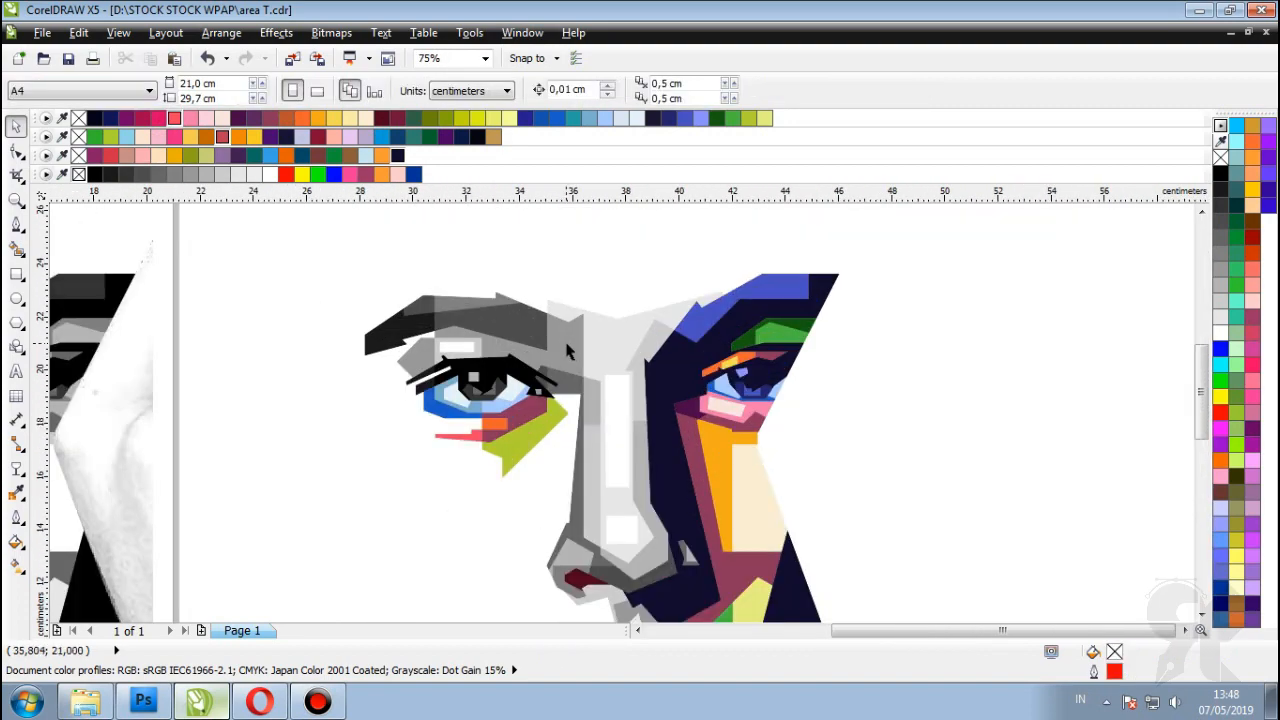
pyautogui.scroll(1, 567, 350)
pyautogui.scroll(-2, 567, 360)
pyautogui.scroll(1, 580, 374)
pyautogui.scroll(1, 560, 510)
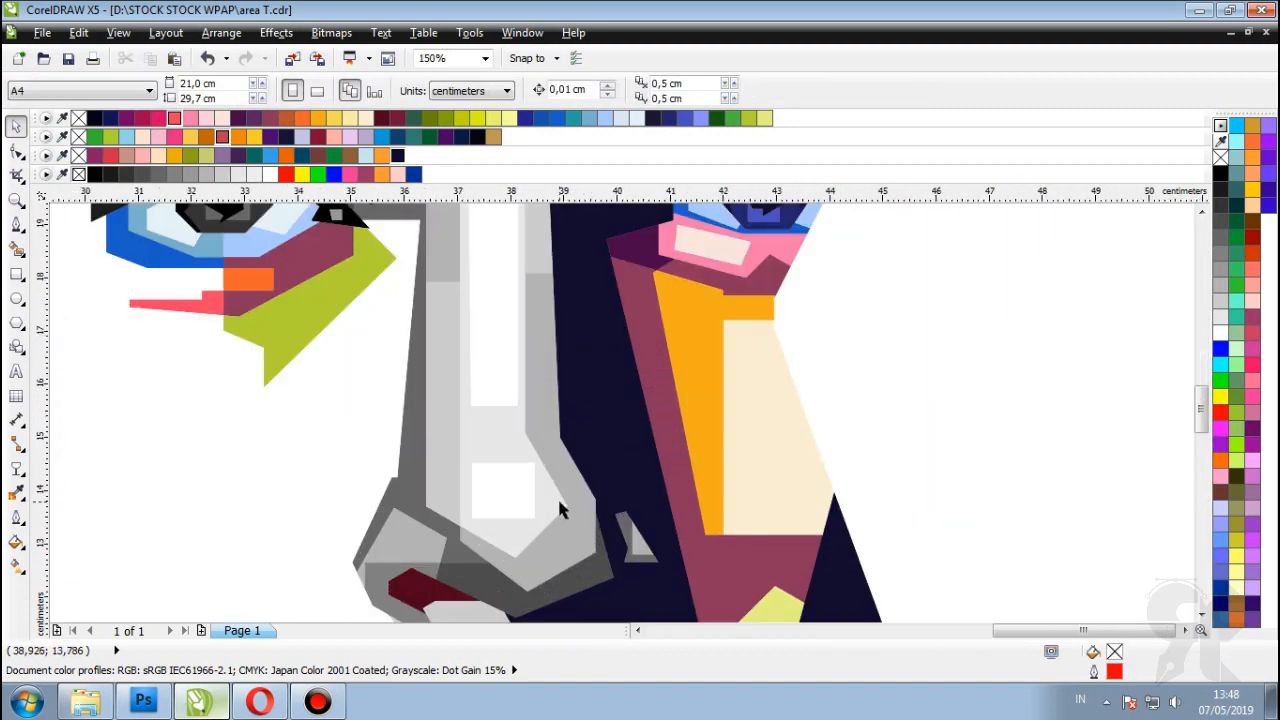
# Step: Fill a grey shape on the nose yellow-green
pyautogui.click(560, 510)
pyautogui.scroll(-1, 500, 433)
pyautogui.scroll(1, 524, 408)
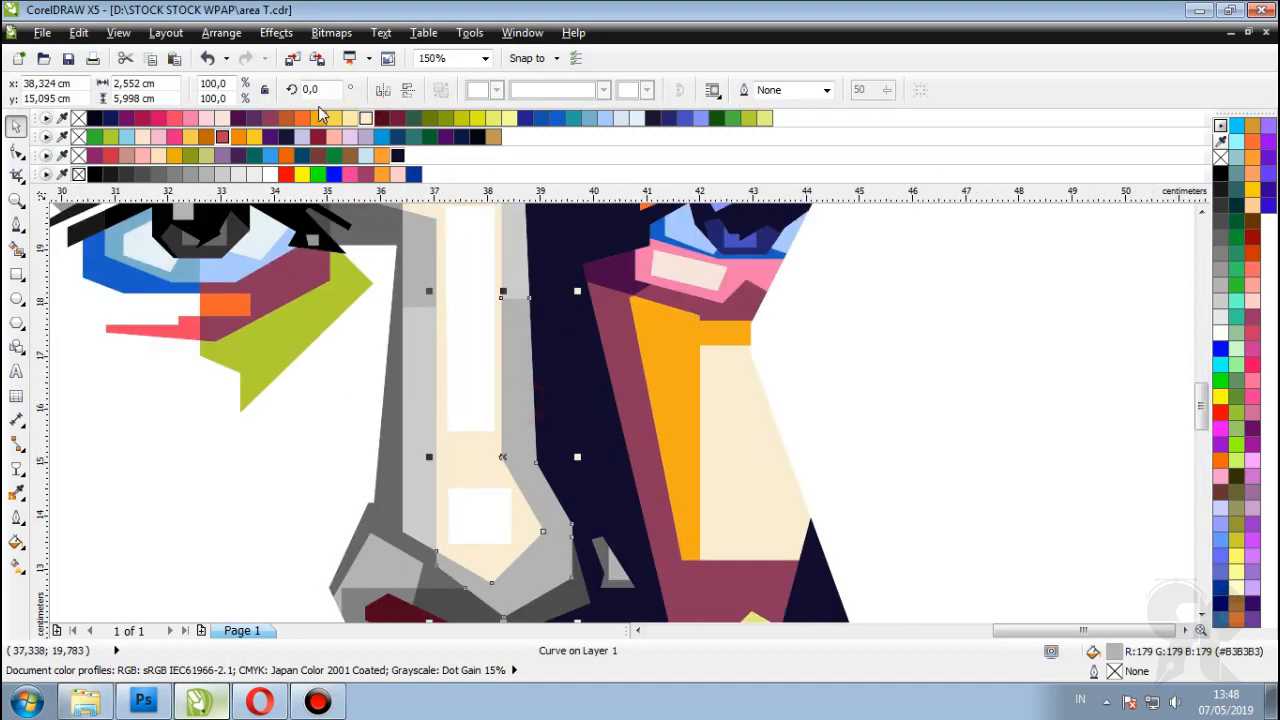
pyautogui.scroll(-2, 820, 354)
pyautogui.scroll(2, 471, 340)
pyautogui.click(500, 290)
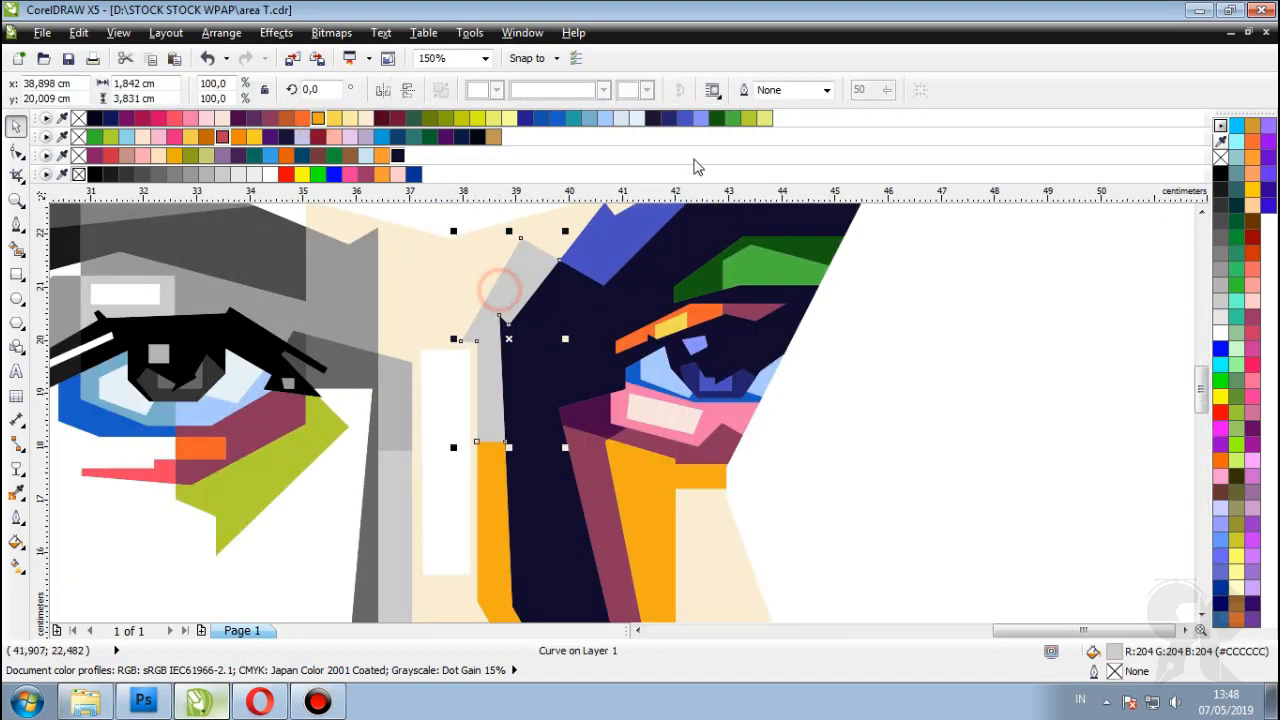
pyautogui.click(757, 121)
pyautogui.scroll(-2, 514, 283)
pyautogui.press('Escape')
pyautogui.scroll(2, 514, 283)
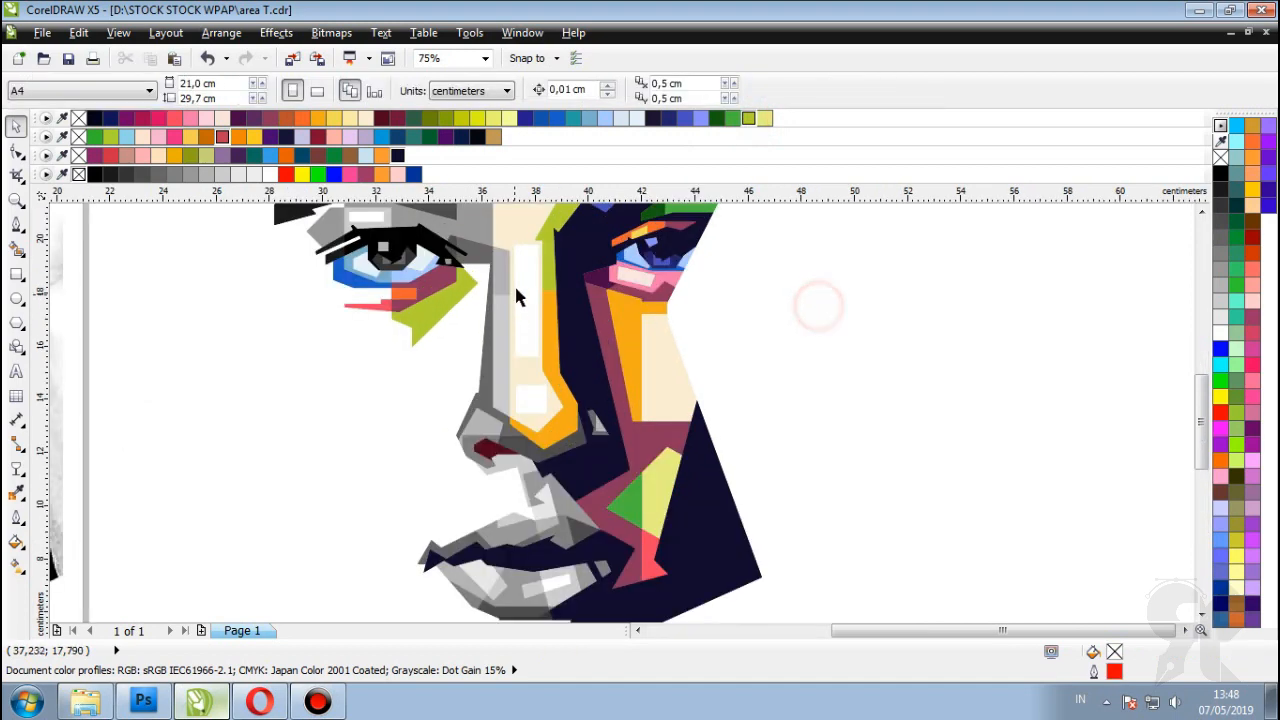
# Step: Colour the grey strip along the nose orange after trying several pinks and light yellow
pyautogui.click(492, 317)
pyautogui.click(222, 120)
pyautogui.click(206, 120)
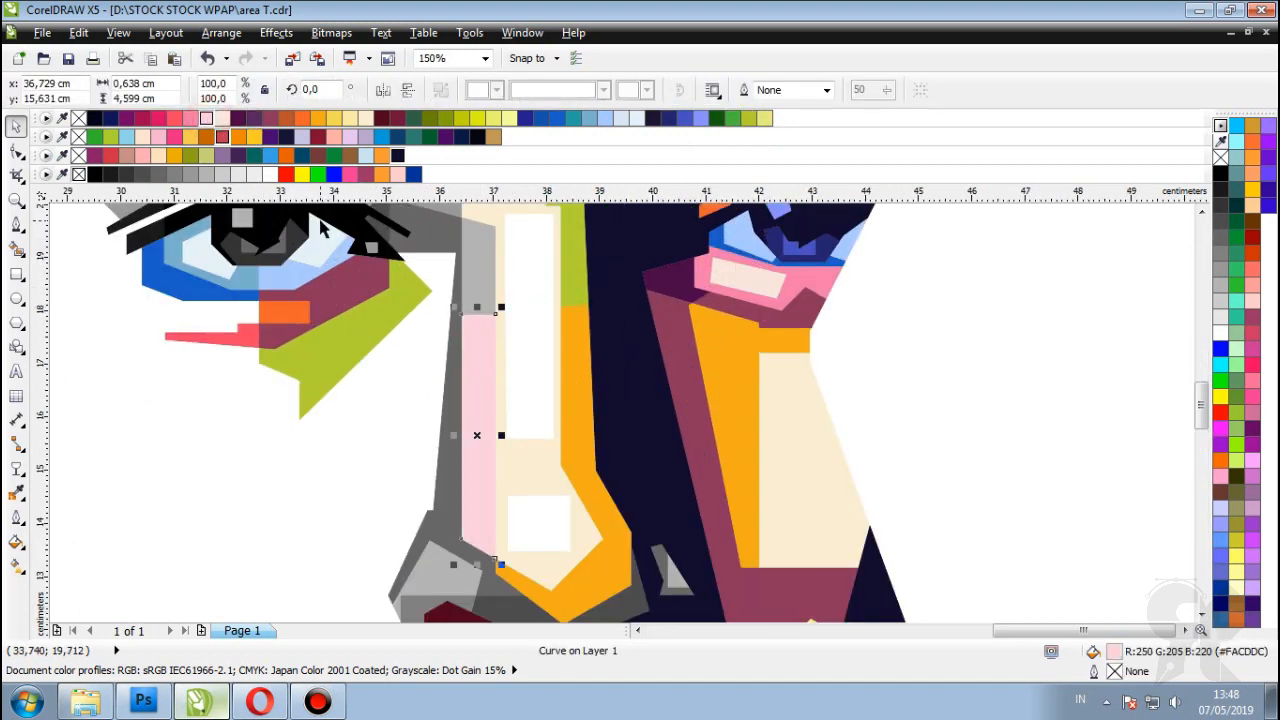
pyautogui.click(190, 120)
pyautogui.click(334, 118)
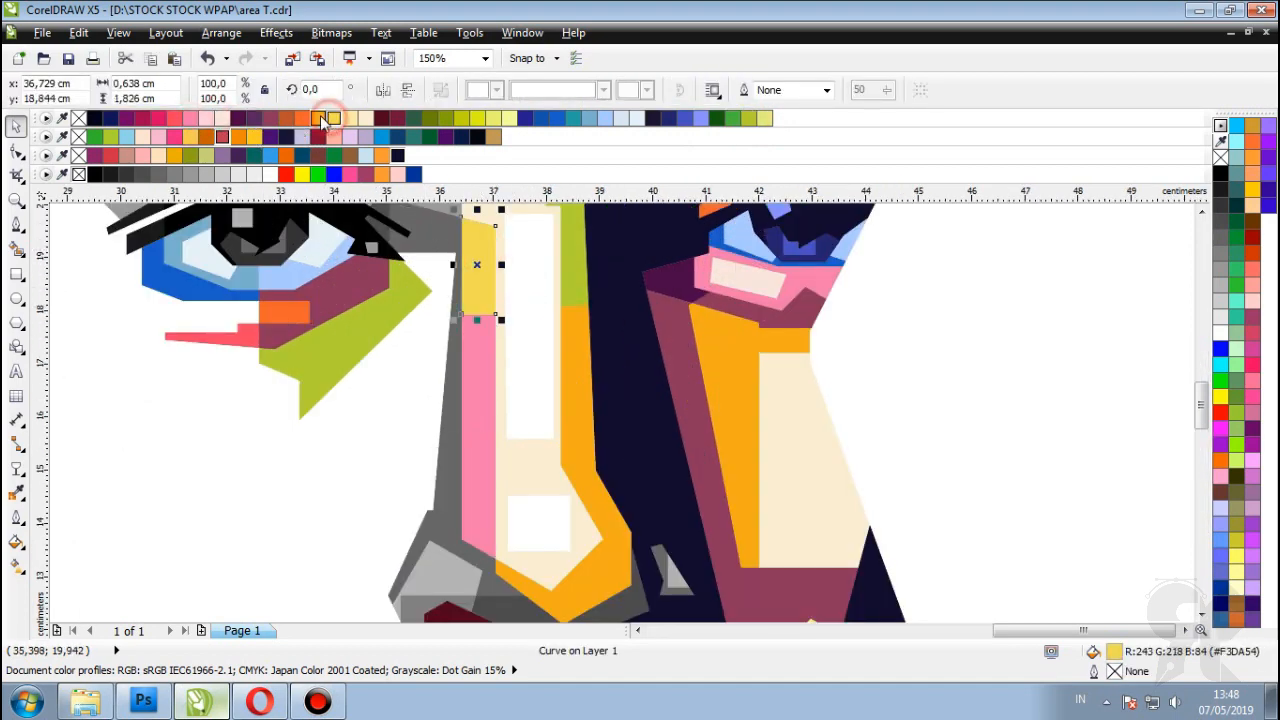
pyautogui.click(318, 118)
pyautogui.scroll(-2, 480, 357)
pyautogui.press('Escape')
pyautogui.scroll(2, 458, 452)
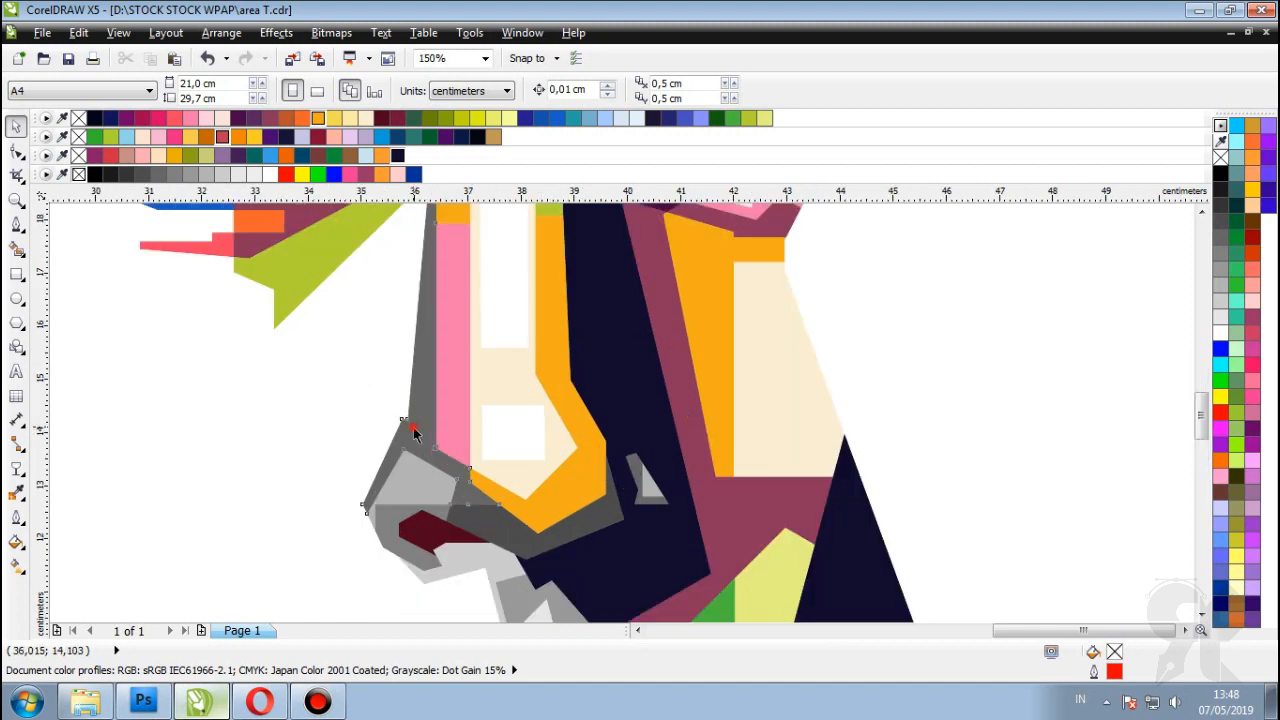
# Step: Fill the nose-side shape sienna and the strip above the mouth dark green
pyautogui.click(402, 422)
pyautogui.click(286, 118)
pyautogui.scroll(-2, 458, 449)
pyautogui.press('Escape')
pyautogui.scroll(2, 458, 449)
pyautogui.click(511, 445)
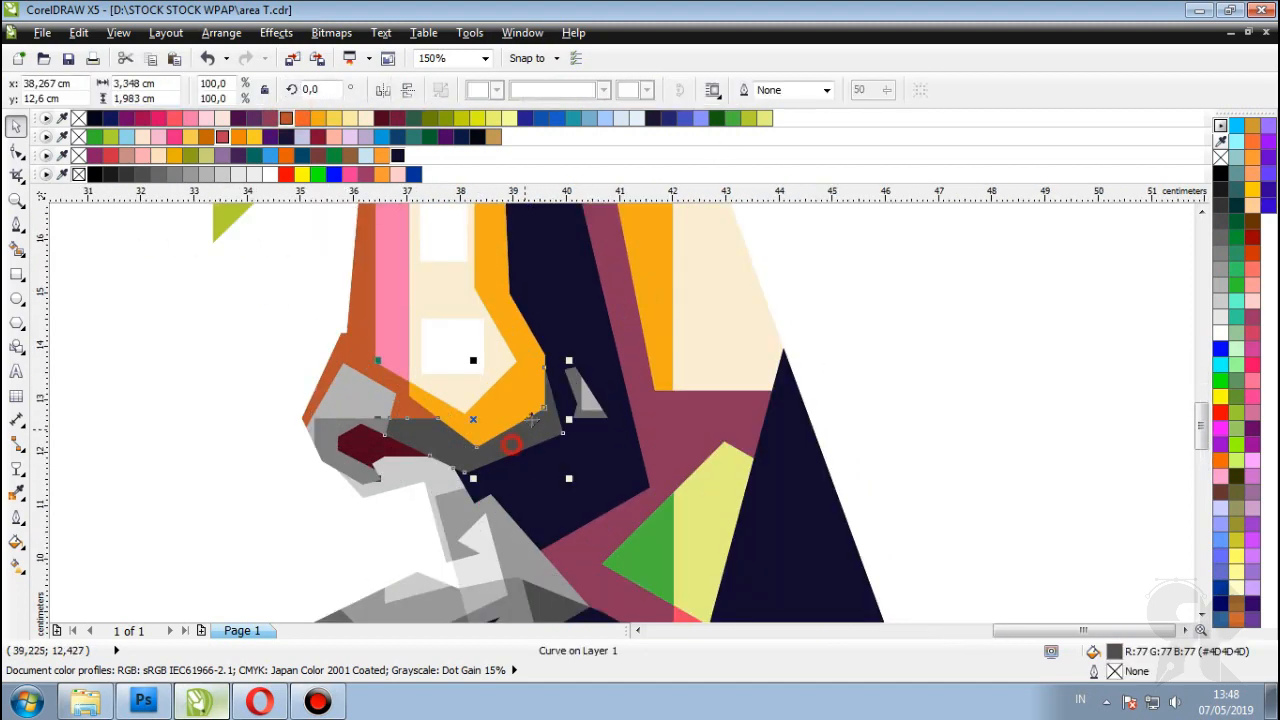
pyautogui.click(726, 118)
pyautogui.scroll(-2, 914, 386)
pyautogui.press('Escape')
pyautogui.scroll(4, 371, 391)
# Step: Colour the grey shape beside the lips teal after trying grey-green and orange
pyautogui.click(294, 372)
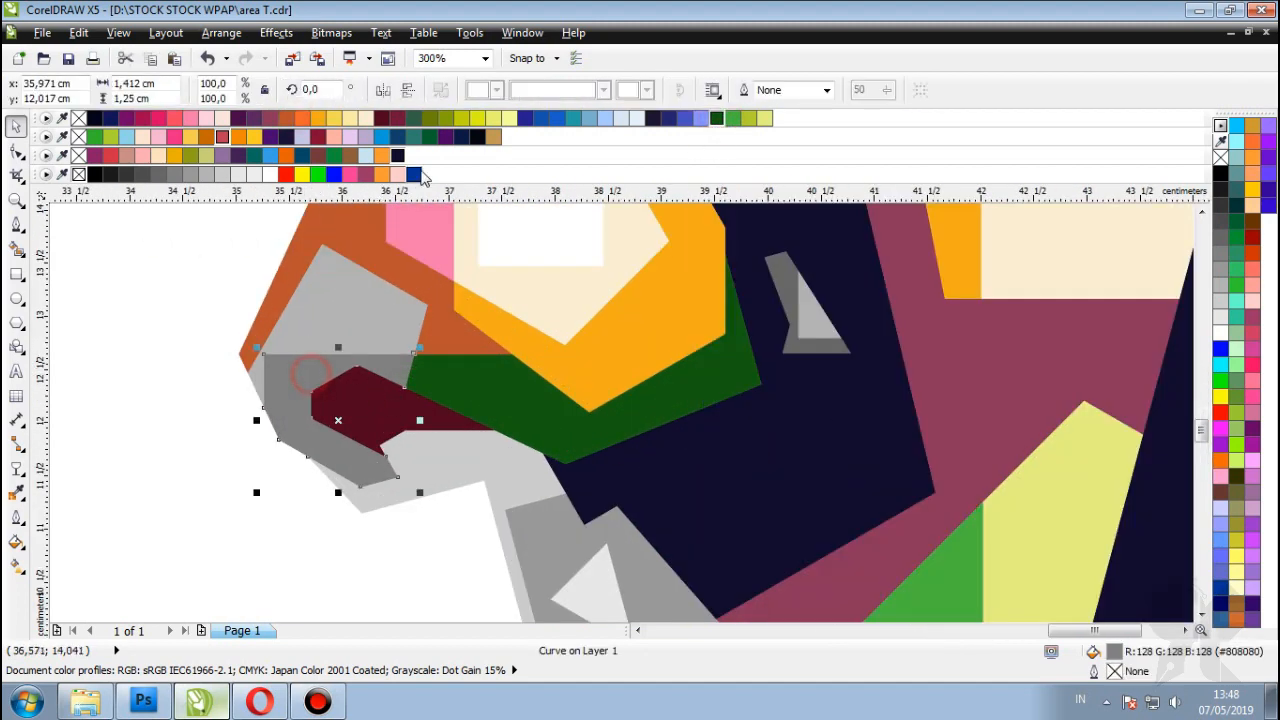
pyautogui.click(412, 118)
pyautogui.click(296, 118)
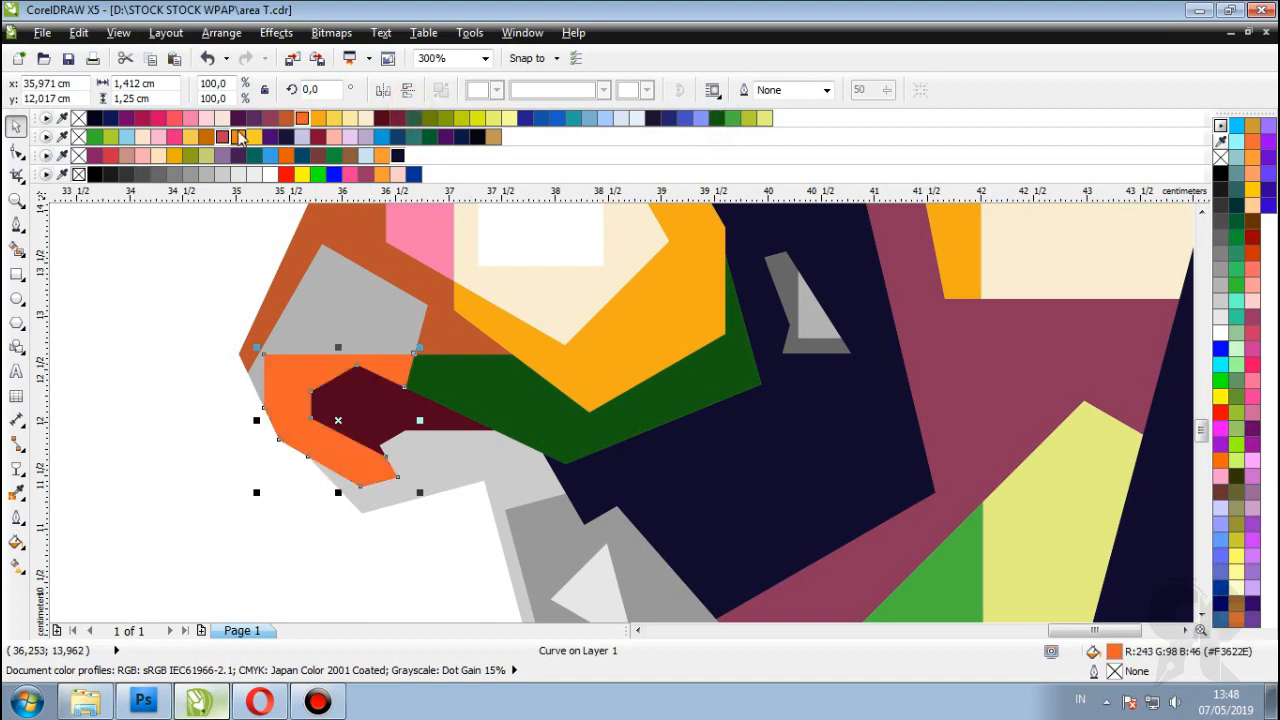
pyautogui.click(574, 118)
# Step: Fill the nose-tip pieces blue and light blue, then review the nostril area
pyautogui.click(684, 118)
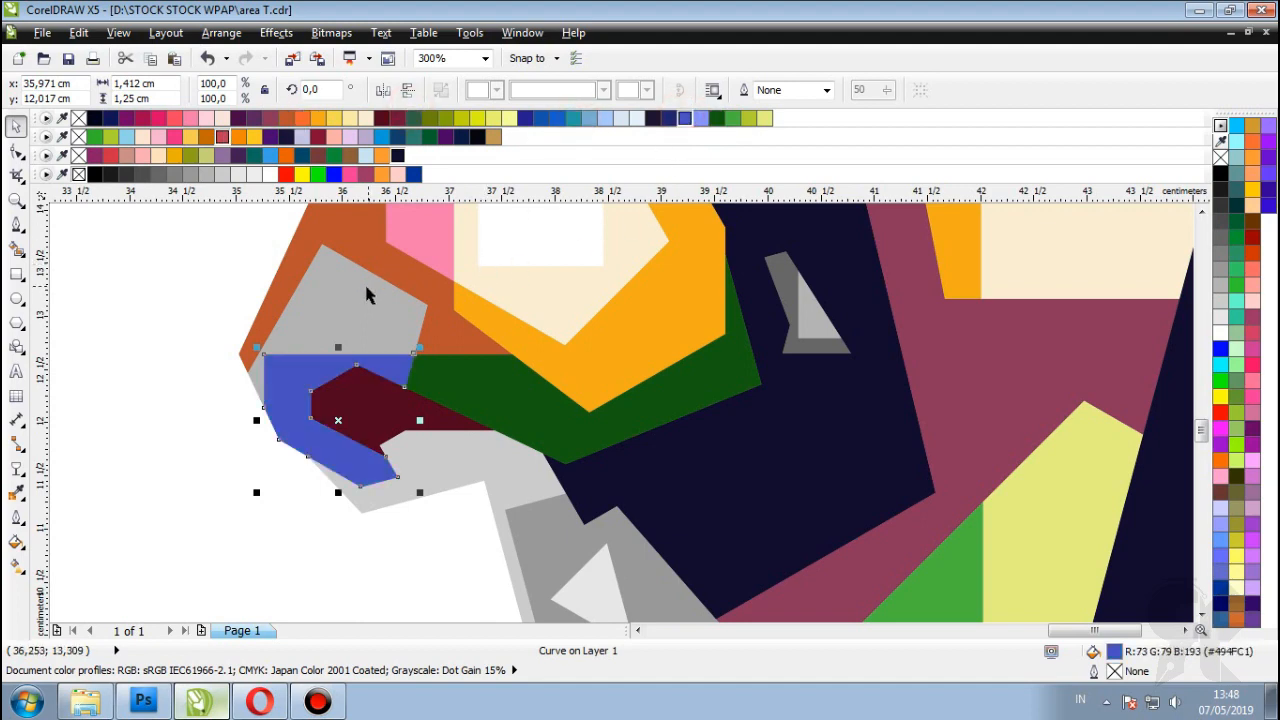
pyautogui.click(700, 118)
pyautogui.scroll(-6, 551, 437)
pyautogui.click(551, 437)
pyautogui.scroll(4, 372, 497)
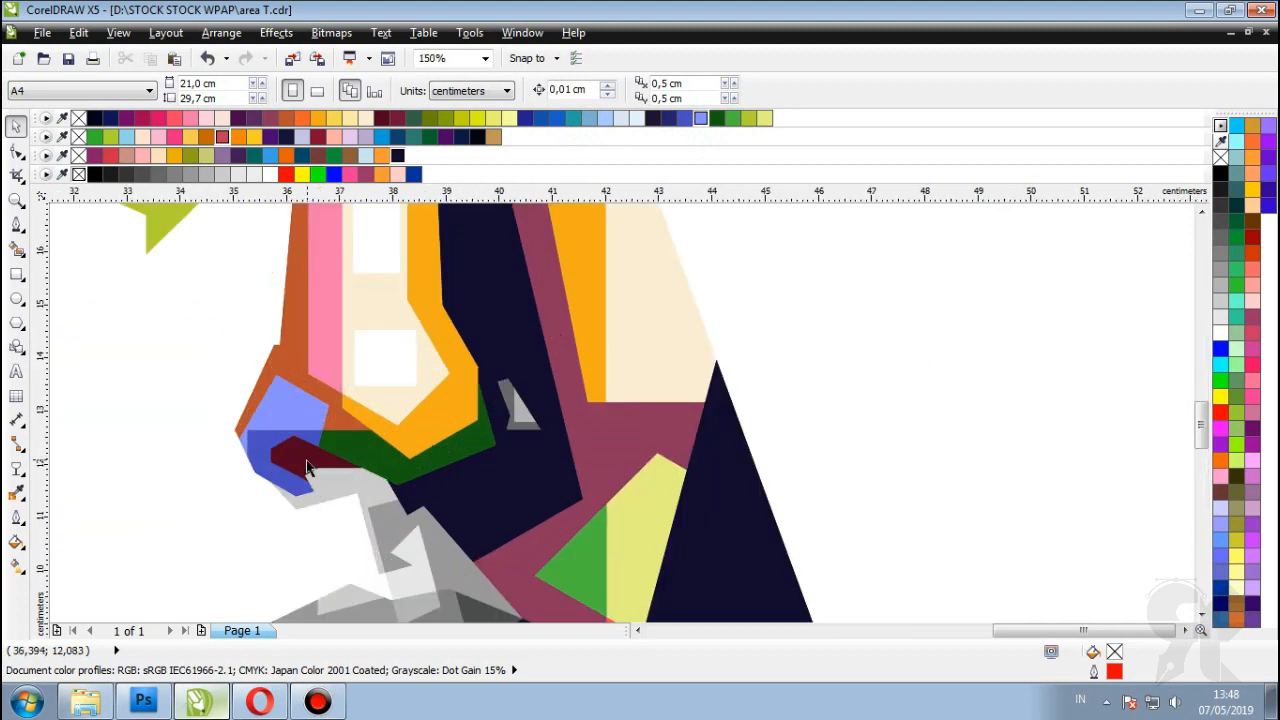
pyautogui.scroll(2, 372, 497)
pyautogui.click(324, 383)
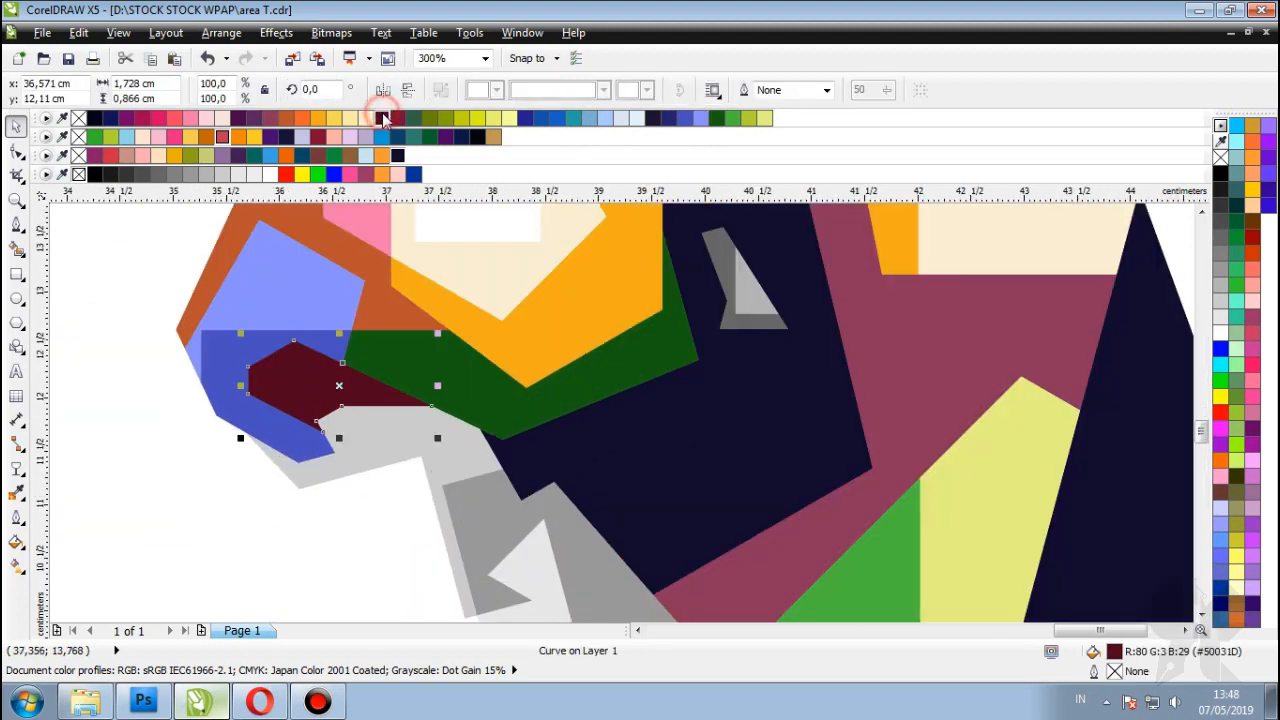
pyautogui.scroll(-4, 803, 374)
pyautogui.click(803, 374)
pyautogui.scroll(-2, 803, 374)
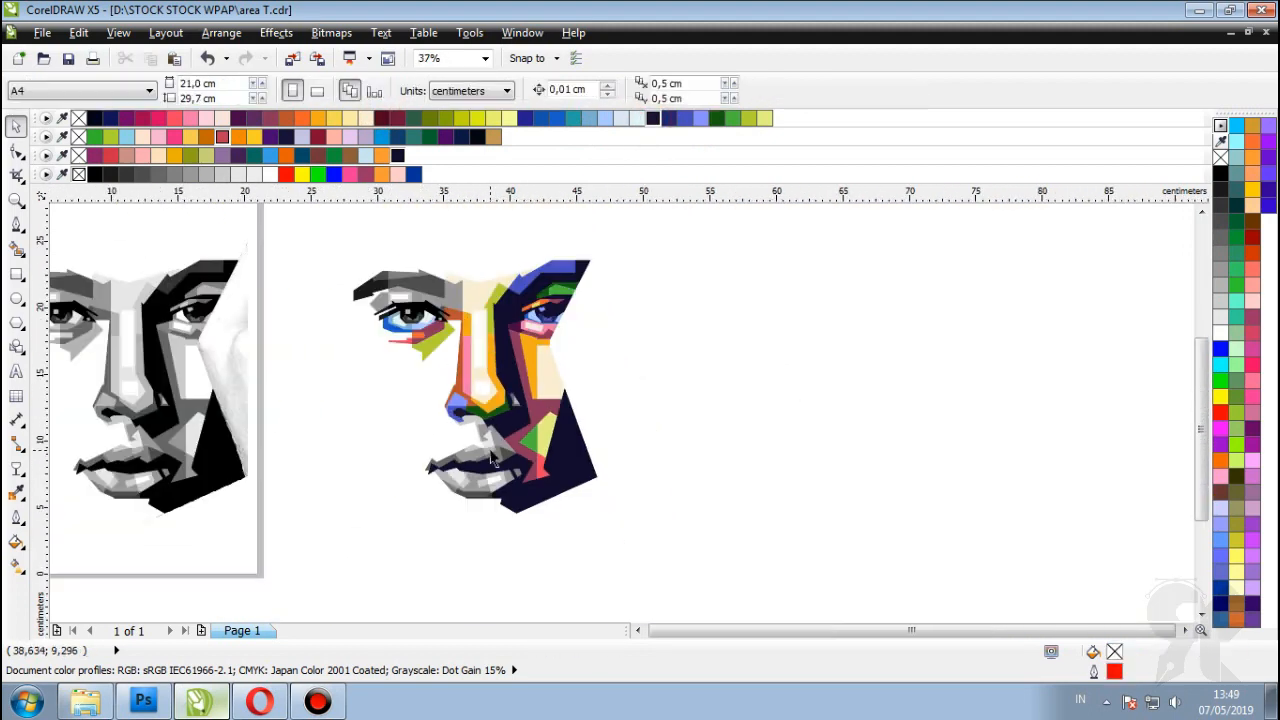
# Step: Refill the upper nose piece light pink and the lower nose shape deep pink
pyautogui.scroll(2, 866, 316)
pyautogui.scroll(-2, 880, 305)
pyautogui.scroll(4, 503, 423)
pyautogui.click(343, 378)
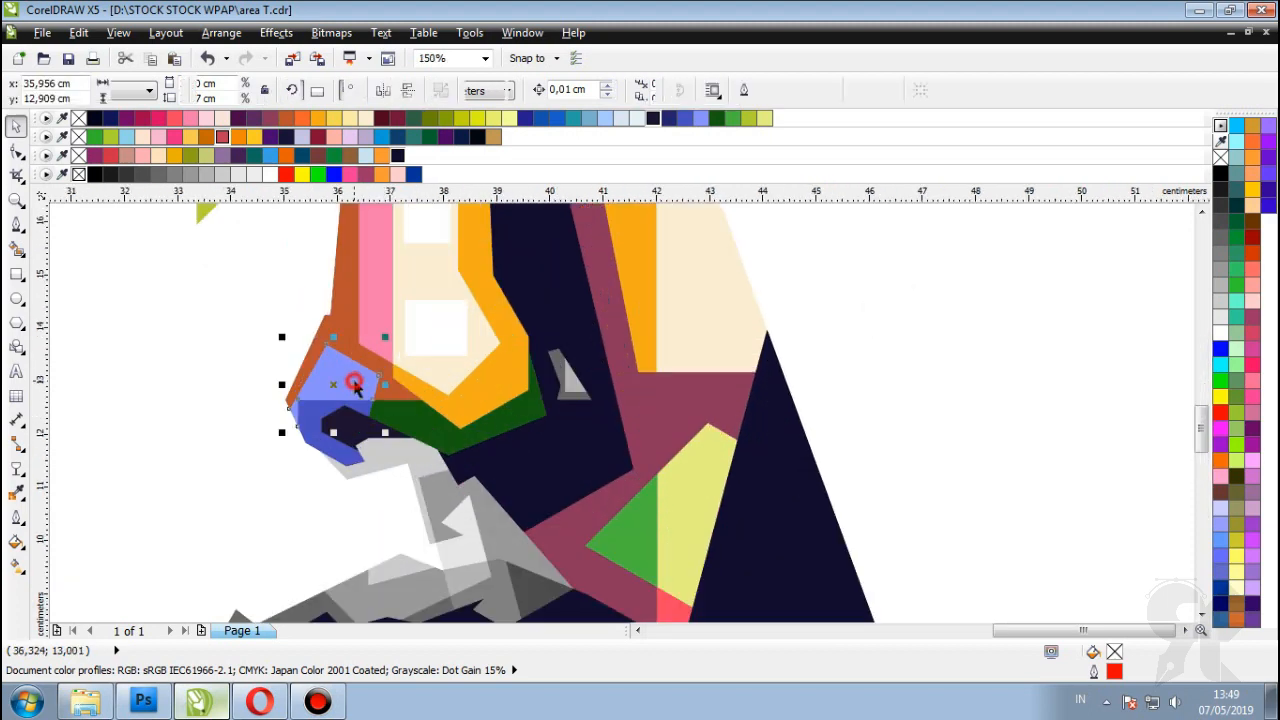
pyautogui.click(206, 118)
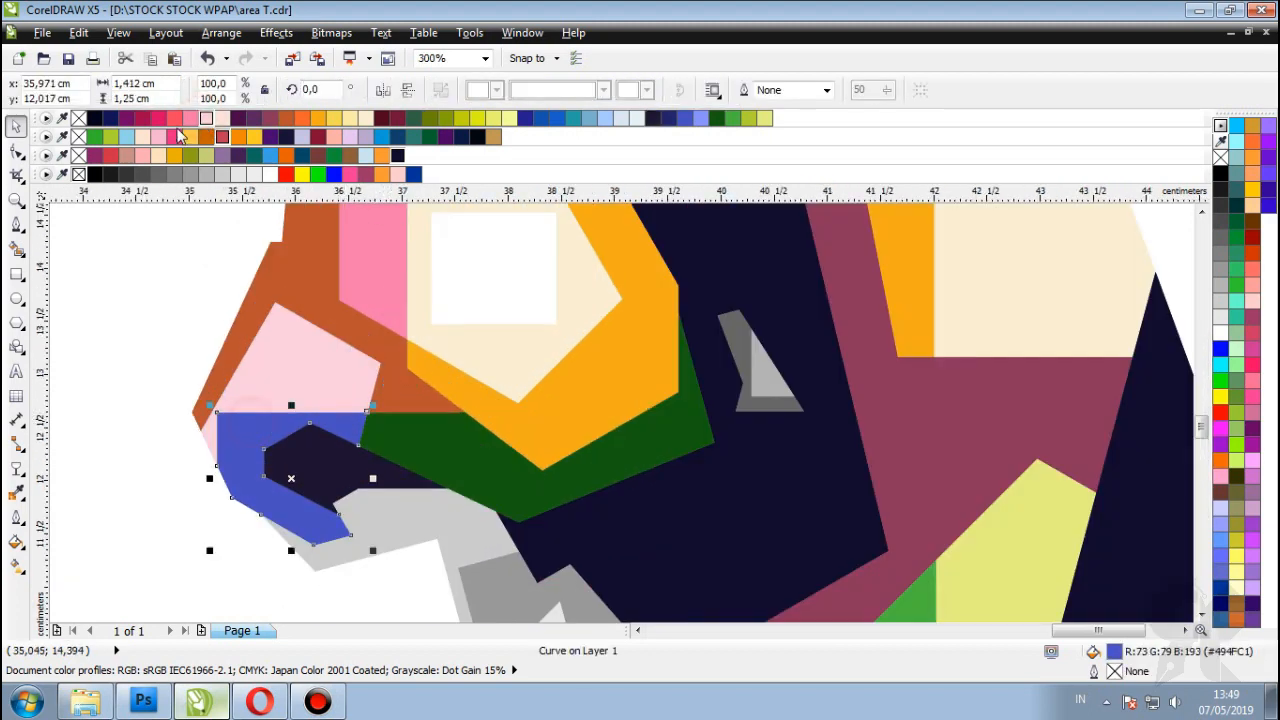
pyautogui.click(174, 136)
pyautogui.click(158, 118)
pyautogui.scroll(-4, 313, 390)
pyautogui.click(769, 403)
pyautogui.scroll(-2, 500, 400)
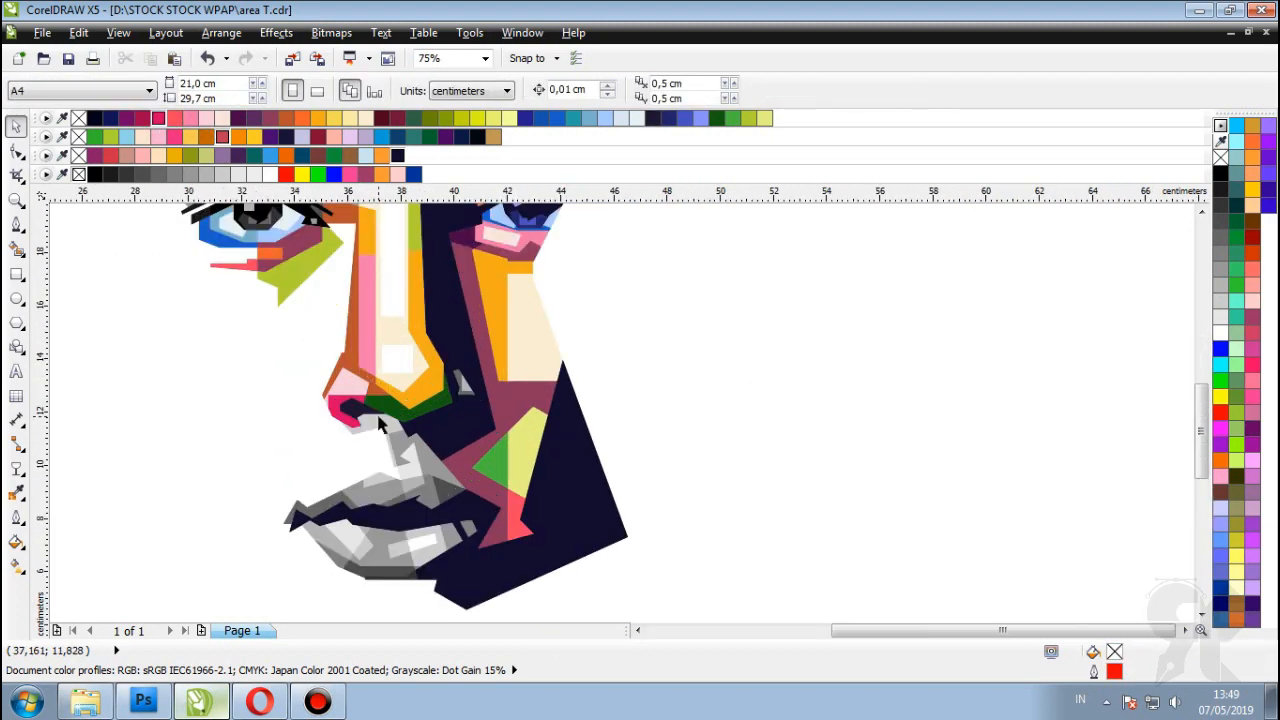
pyautogui.scroll(3, 387, 408)
pyautogui.scroll(1, 330, 437)
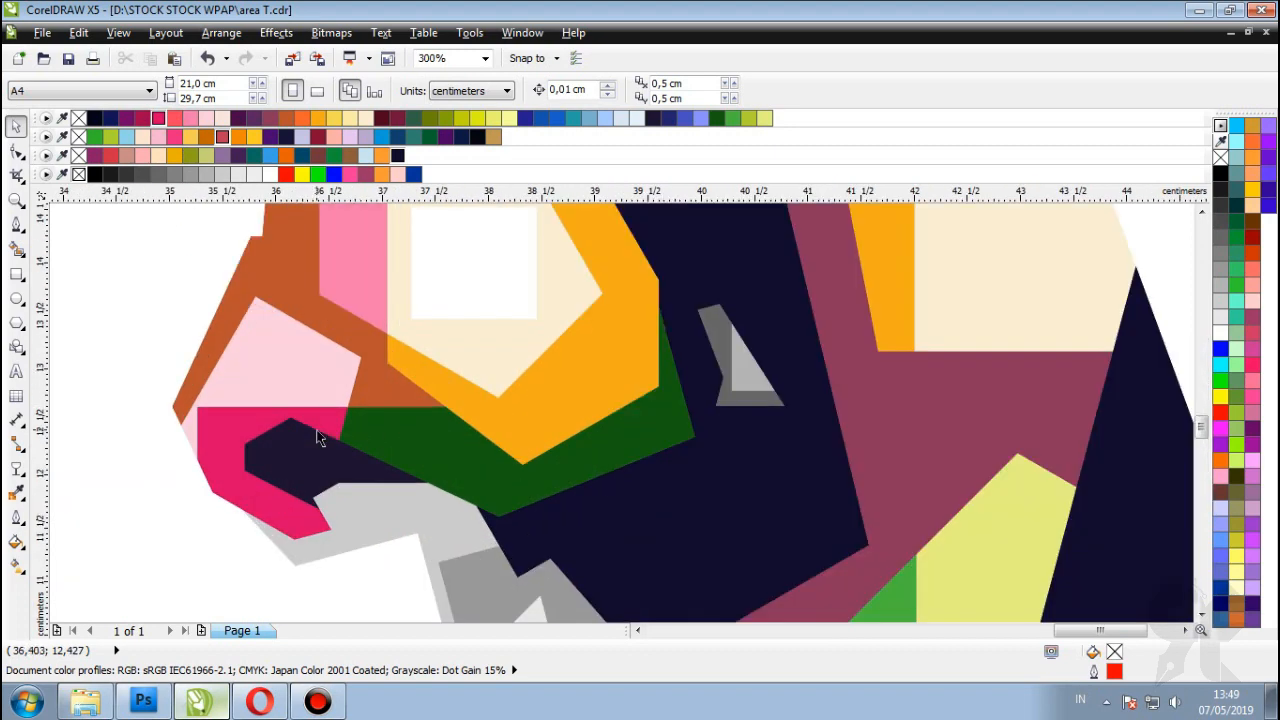
pyautogui.scroll(-1, 251, 421)
pyautogui.scroll(1, 263, 414)
# Step: Make the lower nose shape darker crimson and try pink and coral red on the upper piece
pyautogui.click(263, 394)
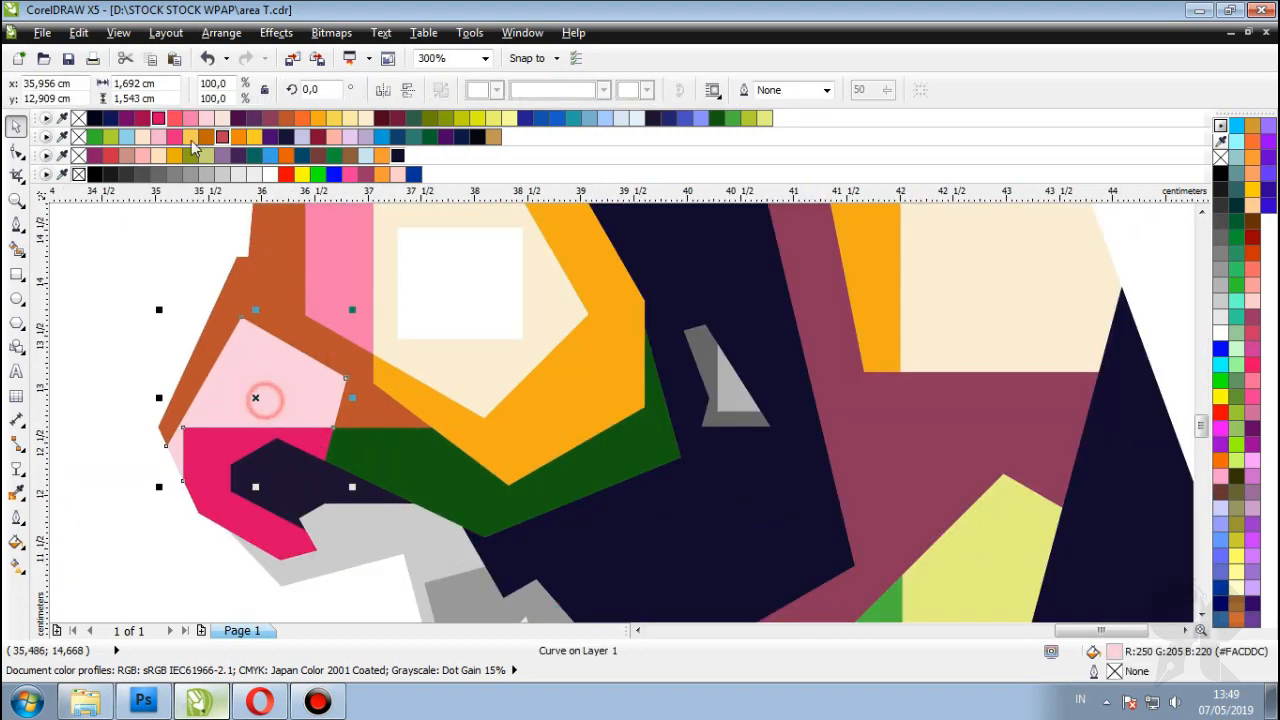
pyautogui.click(190, 119)
pyautogui.click(222, 455)
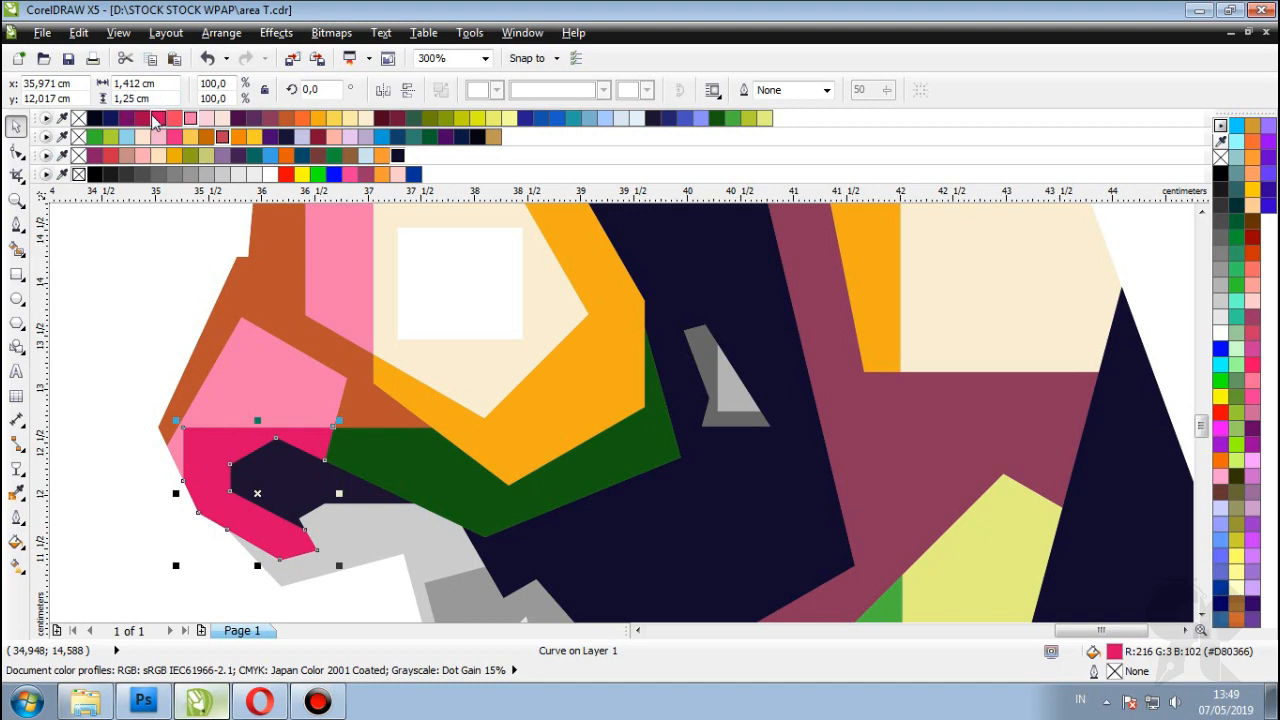
pyautogui.click(143, 118)
pyautogui.scroll(-3, 549, 360)
pyautogui.scroll(3, 277, 400)
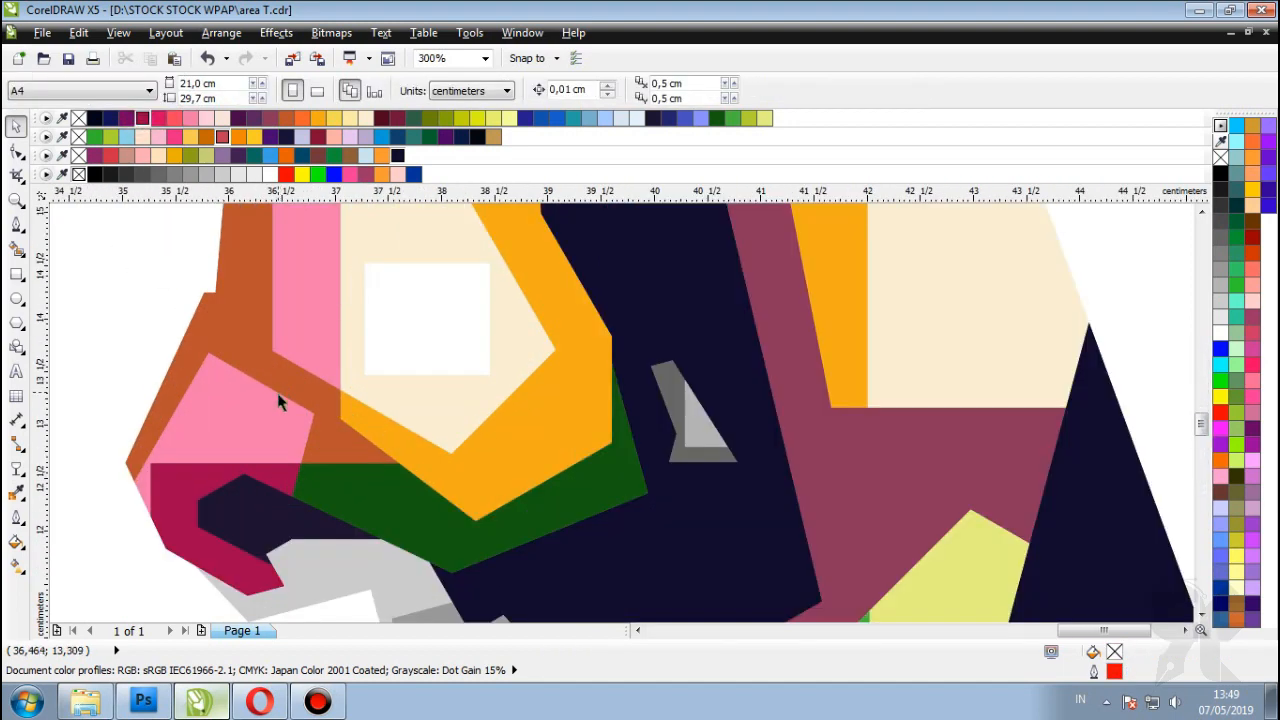
pyautogui.click(262, 420)
pyautogui.click(174, 118)
pyautogui.scroll(-3, 600, 423)
pyautogui.click(600, 423)
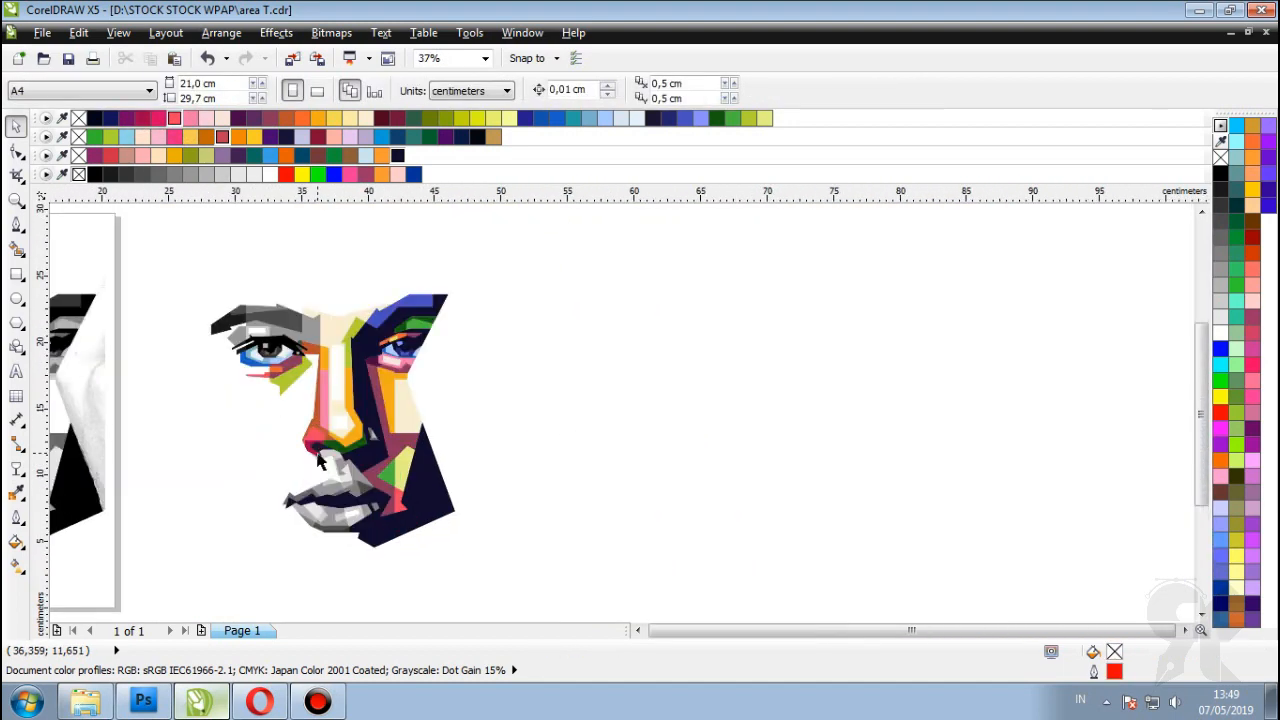
pyautogui.scroll(3, 278, 450)
# Step: Set the upper nose piece back to pale pink above the crimson shape
pyautogui.click(278, 450)
pyautogui.scroll(-1, 291, 363)
pyautogui.scroll(2, 285, 380)
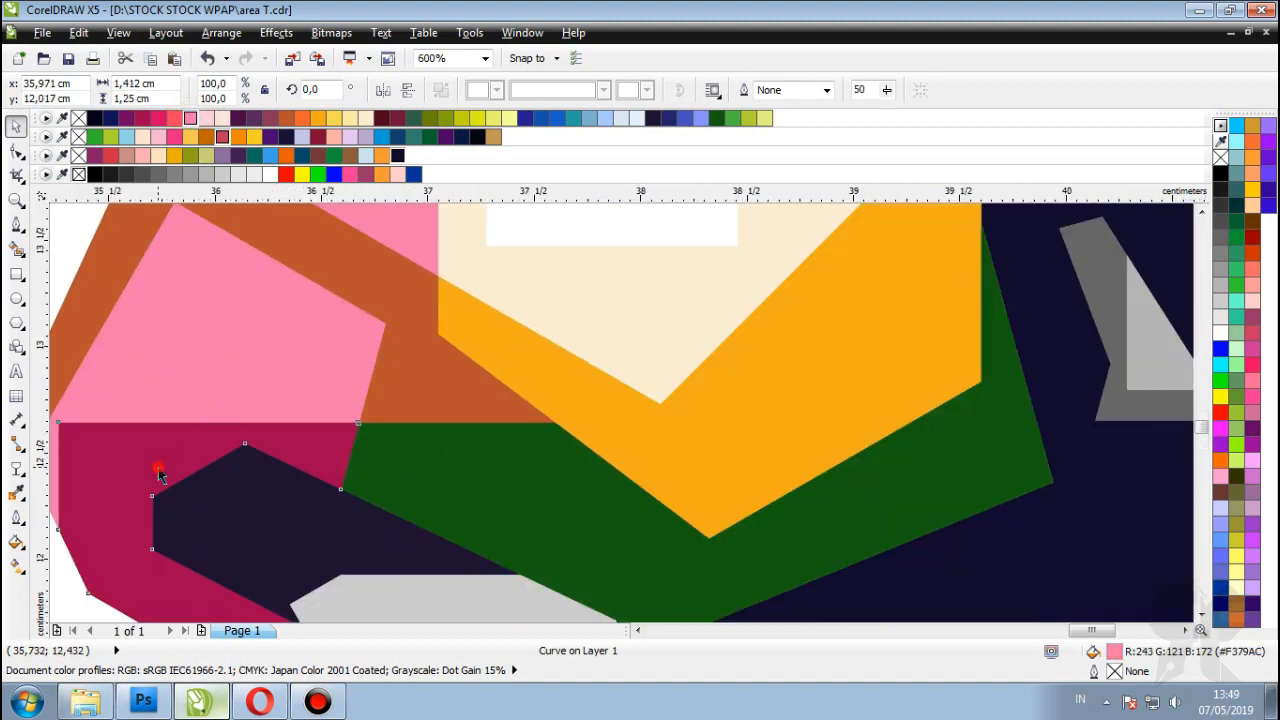
pyautogui.scroll(-3, 280, 362)
pyautogui.scroll(2, 281, 360)
pyautogui.click(326, 337)
pyautogui.click(206, 118)
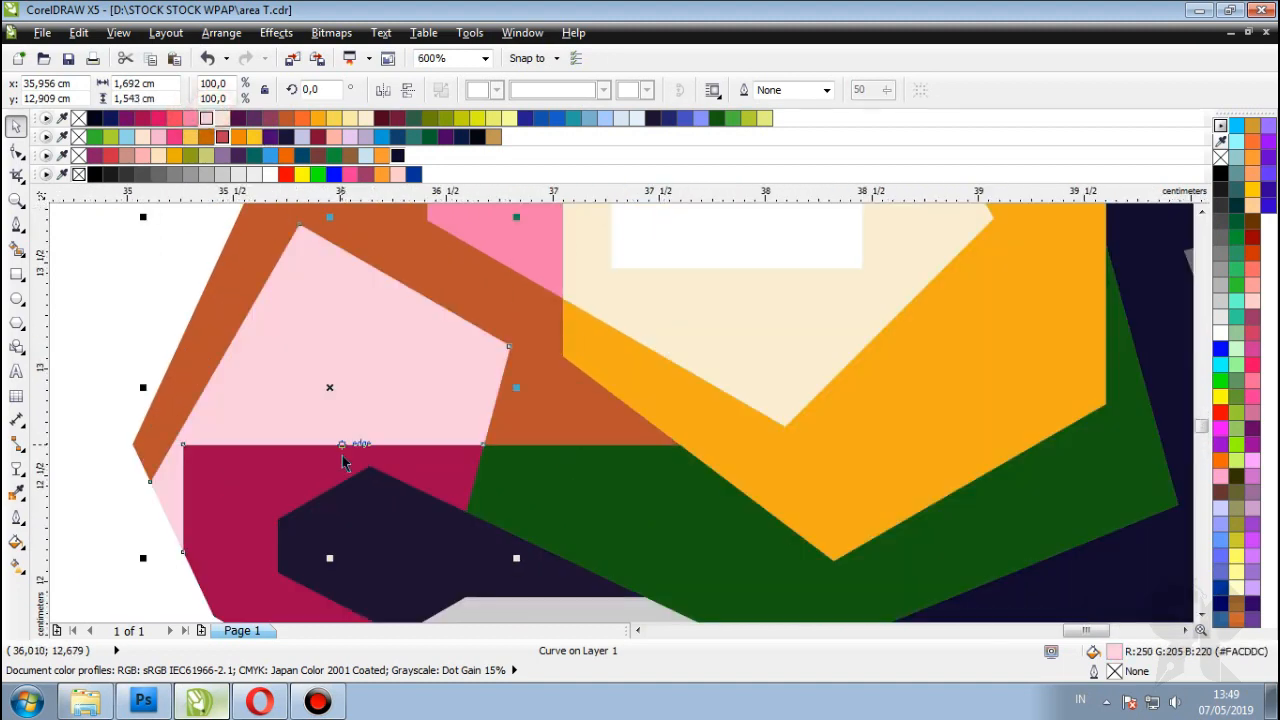
pyautogui.click(271, 471)
pyautogui.scroll(-2, 811, 434)
pyautogui.scroll(-2, 826, 409)
pyautogui.click(840, 402)
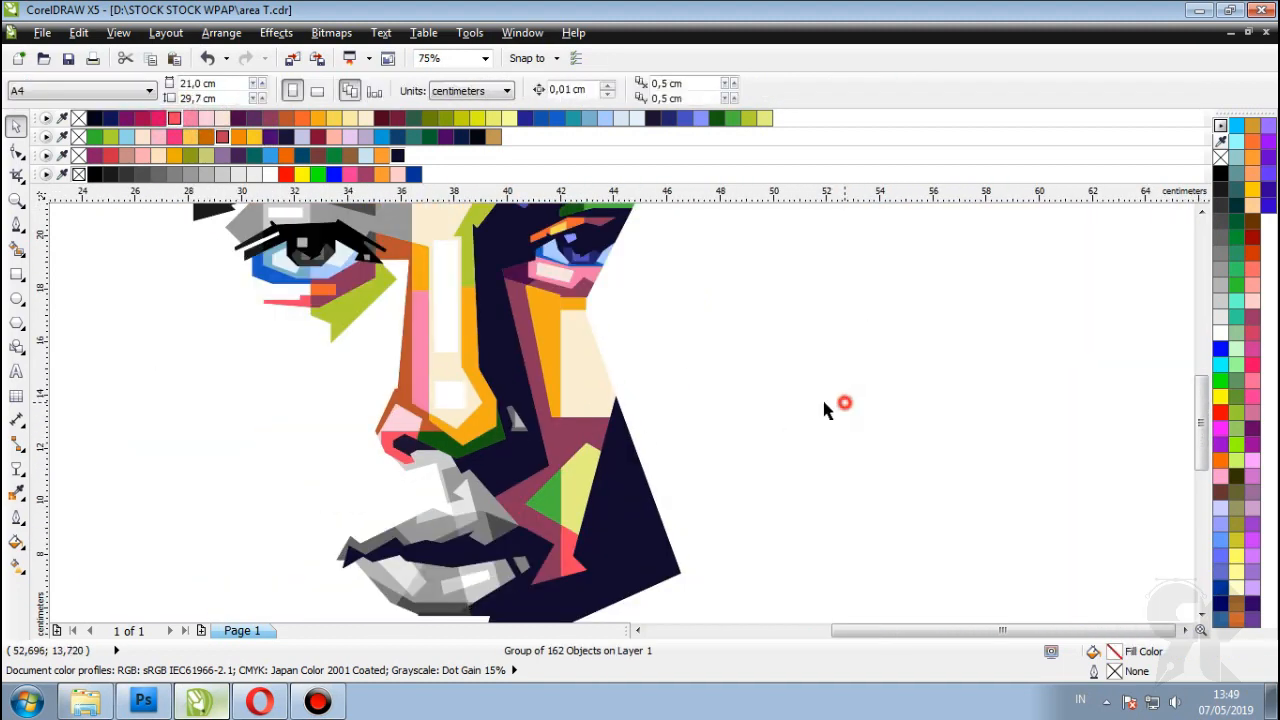
# Step: Fill the small grey triangle beside the nose coral red
pyautogui.scroll(4, 514, 414)
pyautogui.click(580, 400)
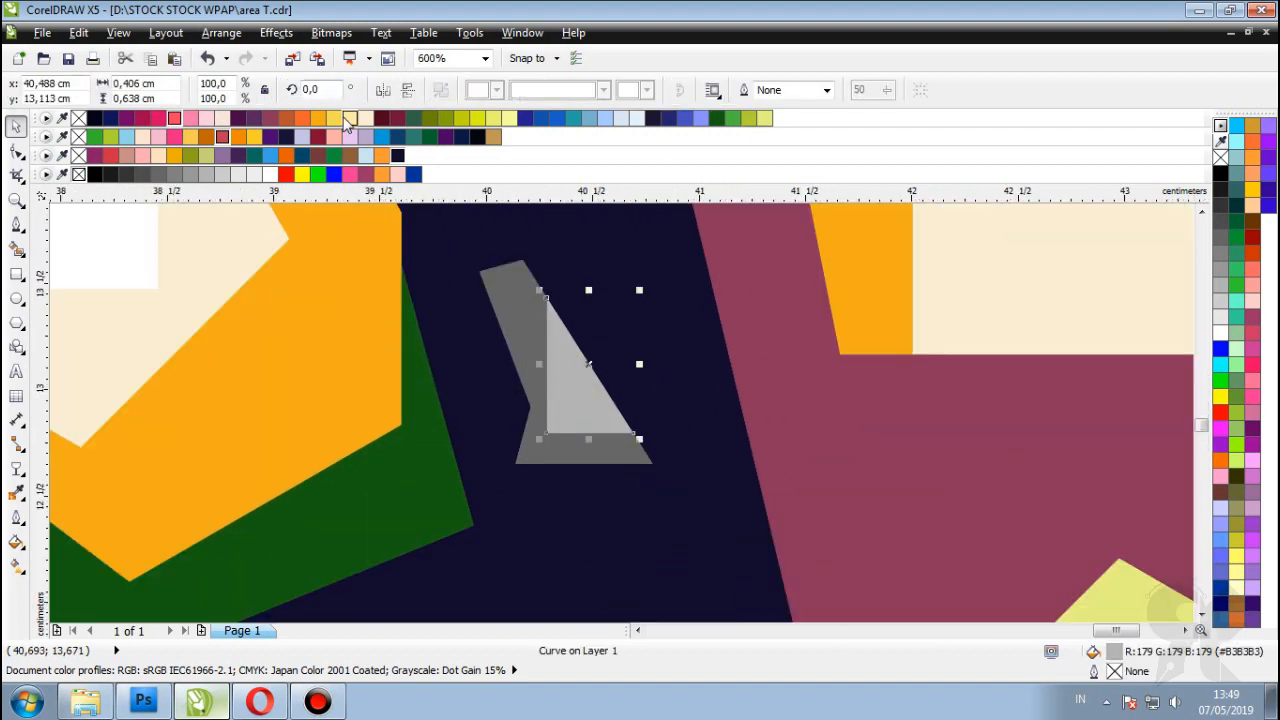
pyautogui.click(187, 120)
# Step: Fill the grey shape surrounding the red triangle mauve, after trying green and brown-orange
pyautogui.click(517, 296)
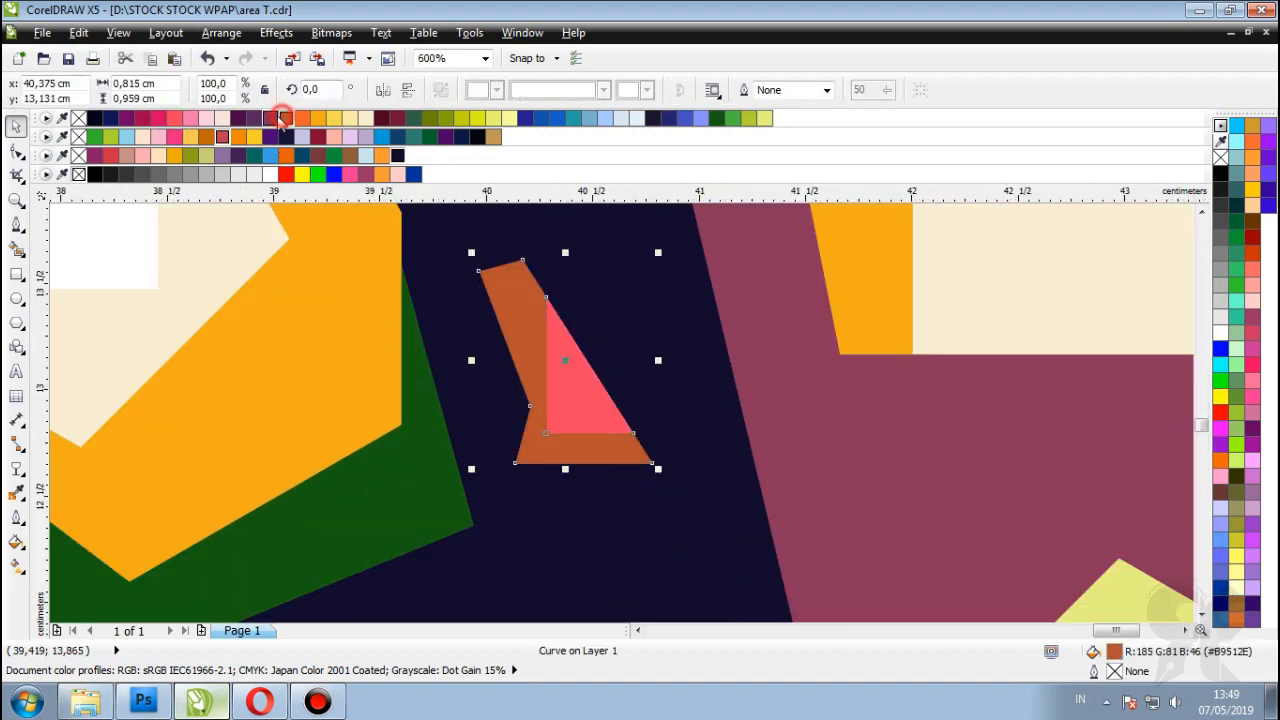
pyautogui.click(276, 118)
pyautogui.scroll(-3, 634, 405)
pyautogui.click(891, 374)
pyautogui.scroll(-1, 623, 394)
pyautogui.scroll(3, 517, 425)
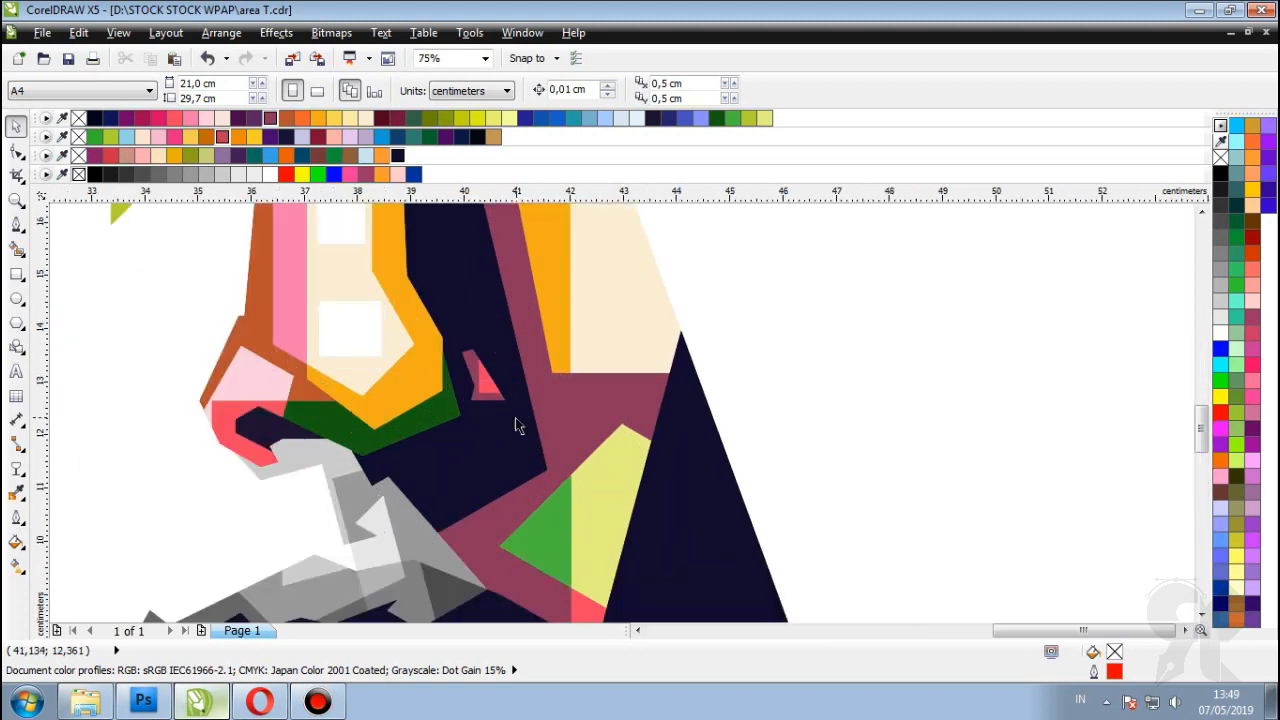
pyautogui.scroll(2, 517, 425)
pyautogui.click(465, 333)
pyautogui.click(732, 118)
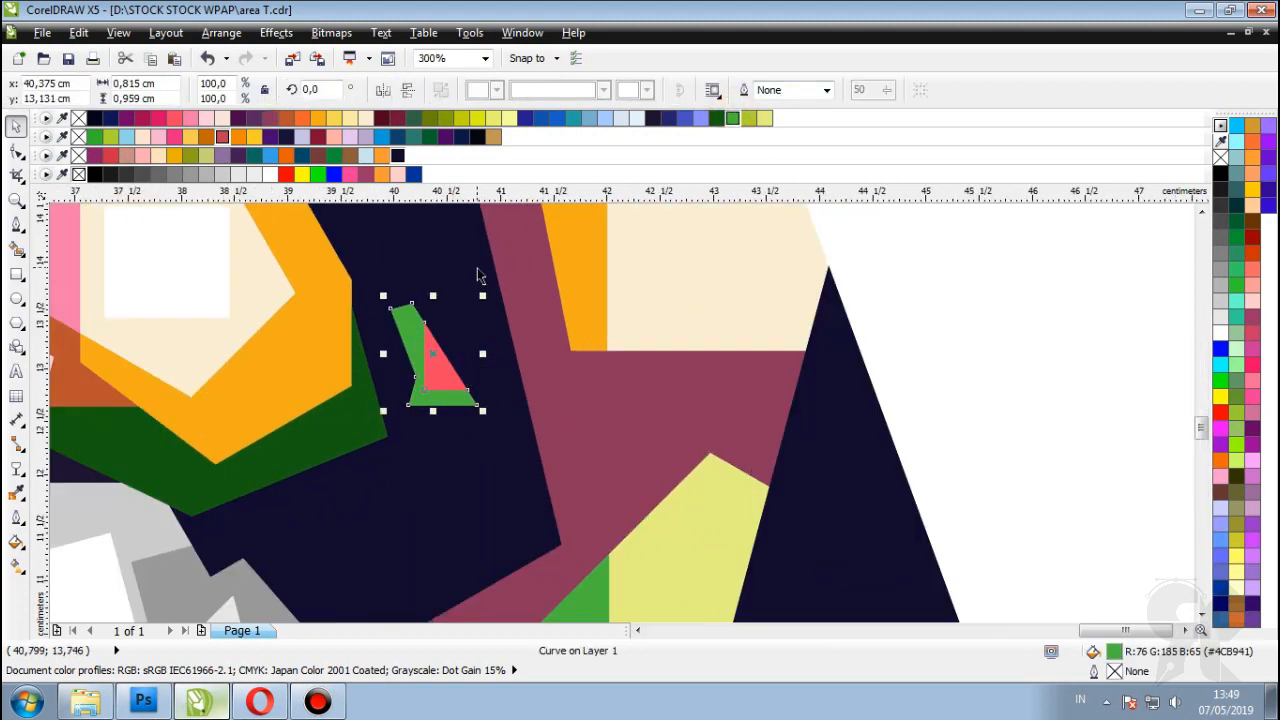
pyautogui.click(286, 118)
pyautogui.click(270, 118)
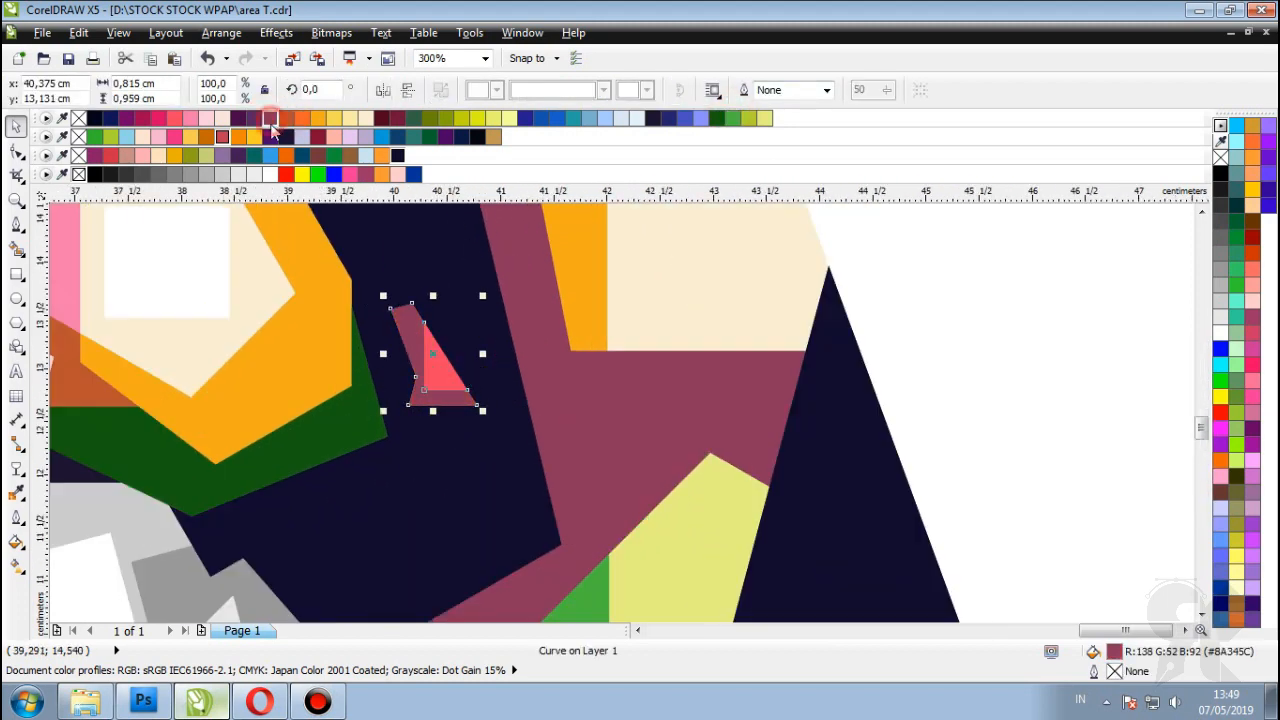
pyautogui.scroll(-2, 940, 352)
pyautogui.click(877, 343)
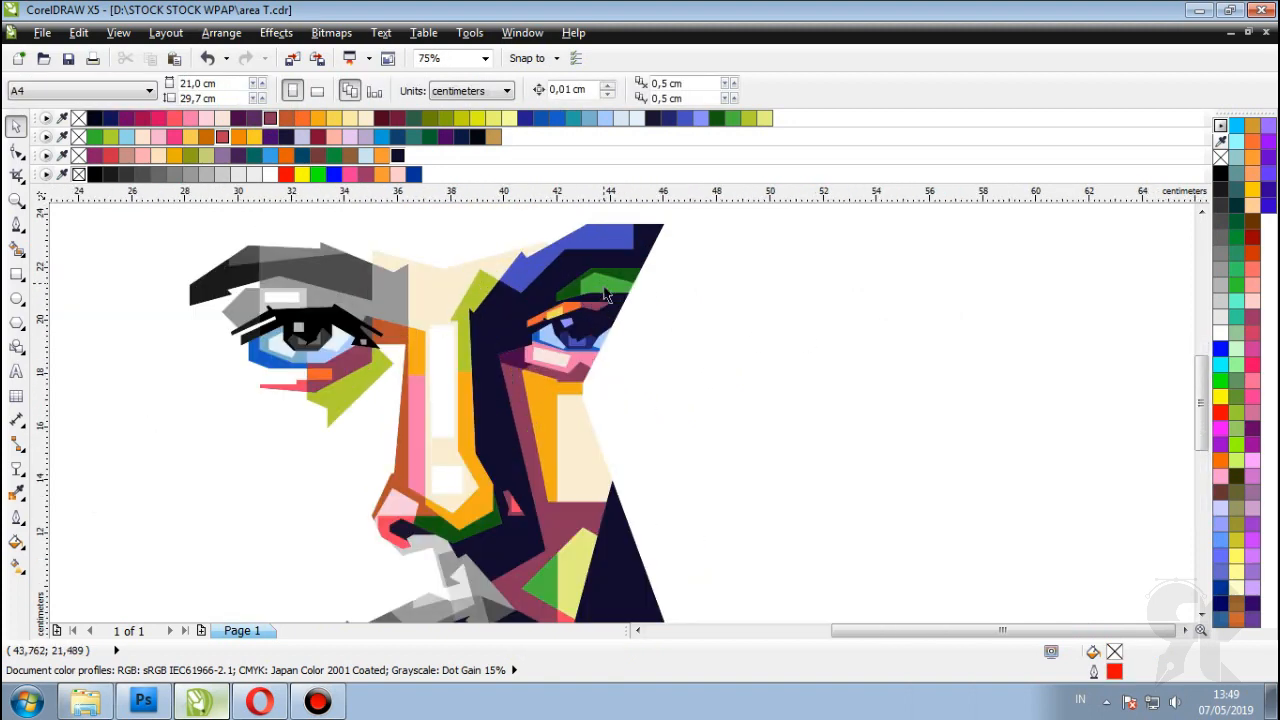
# Step: Fill the grey piece on the nose bridge yellow-green
pyautogui.scroll(2, 568, 306)
pyautogui.scroll(-2, 651, 363)
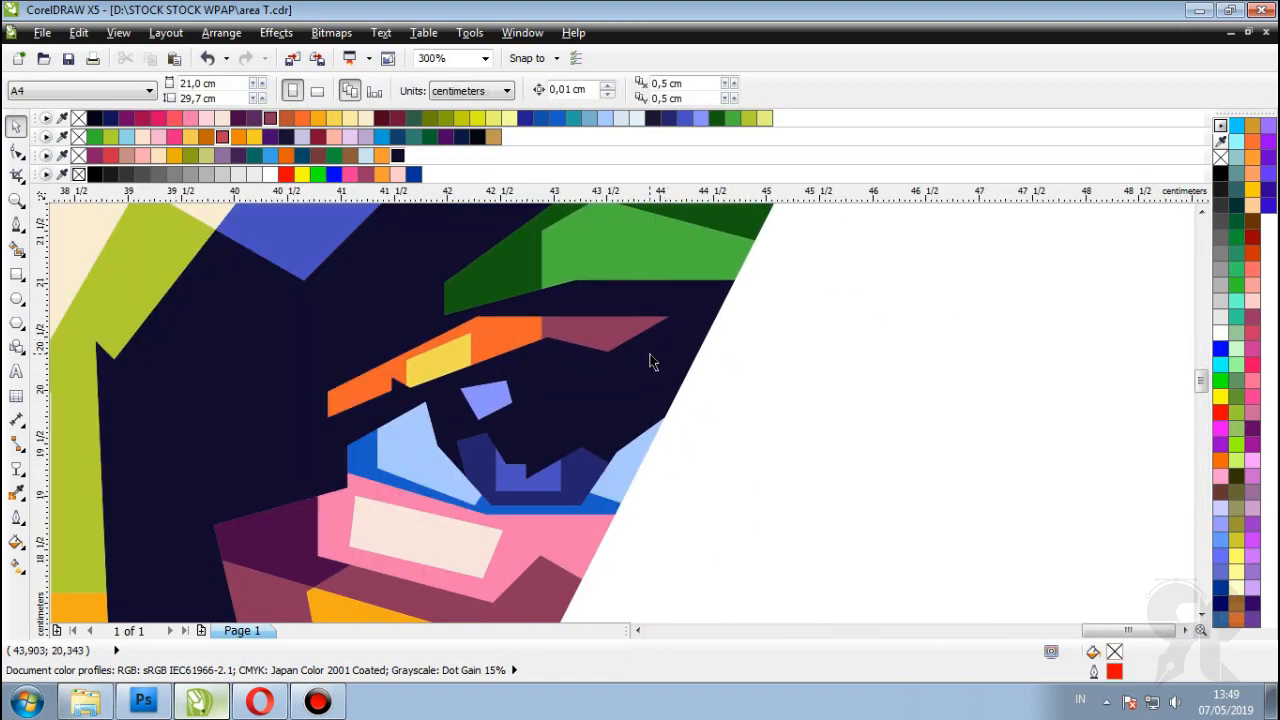
pyautogui.scroll(-2, 605, 372)
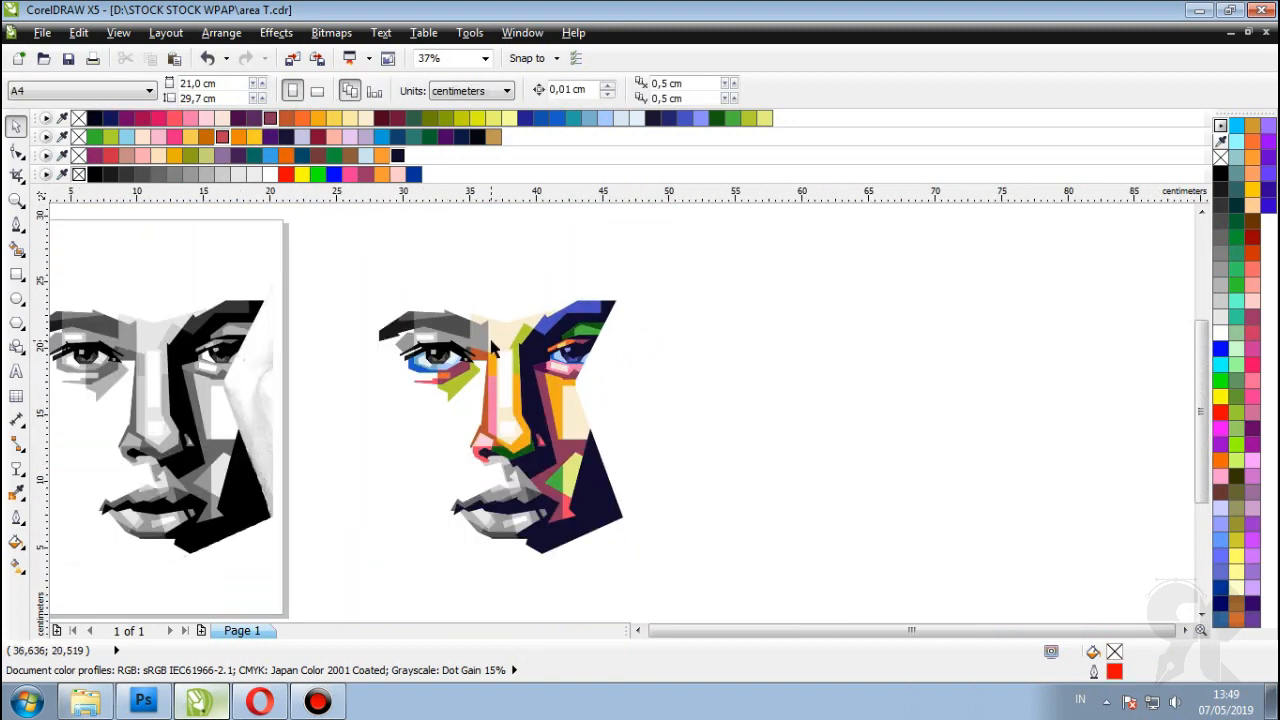
pyautogui.scroll(2, 495, 338)
pyautogui.scroll(-1, 418, 334)
pyautogui.click(474, 328)
pyautogui.scroll(3, 466, 322)
pyautogui.click(445, 119)
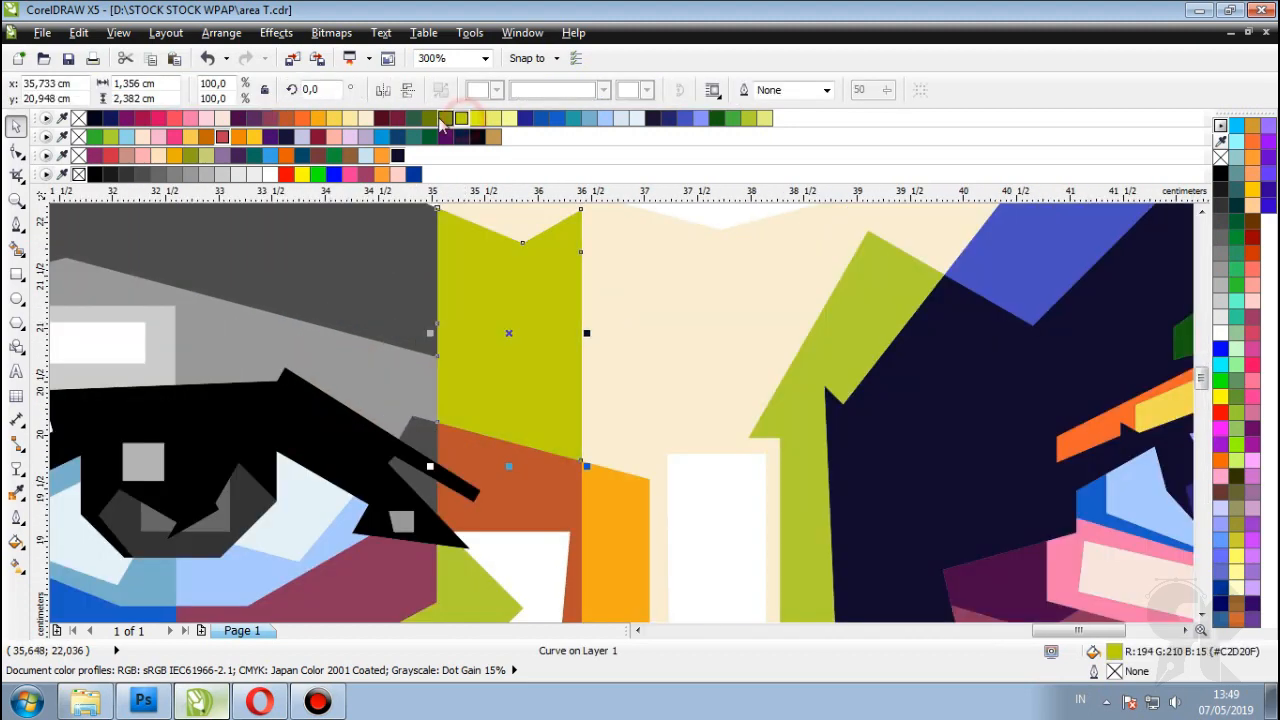
# Step: Change the orange nose-bridge piece to yellow-green as well
pyautogui.scroll(-3, 510, 325)
pyautogui.scroll(1, 528, 323)
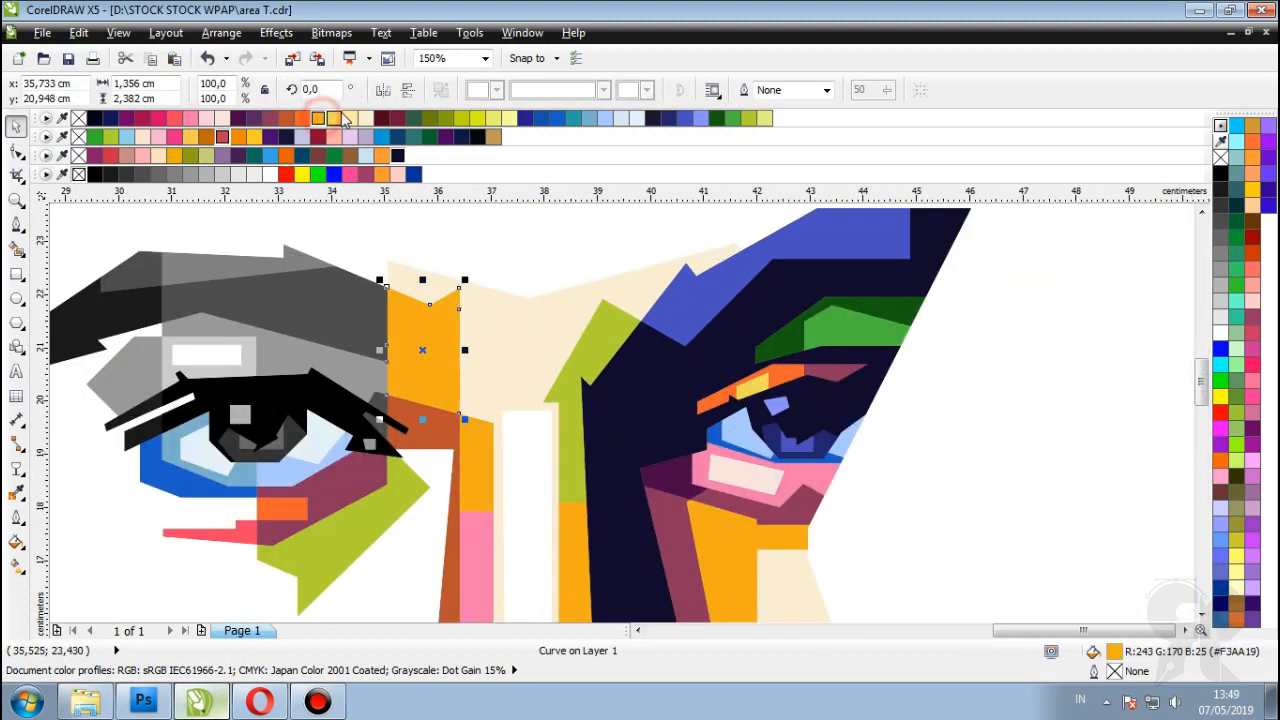
pyautogui.click(338, 118)
pyautogui.click(748, 119)
pyautogui.scroll(-1, 540, 215)
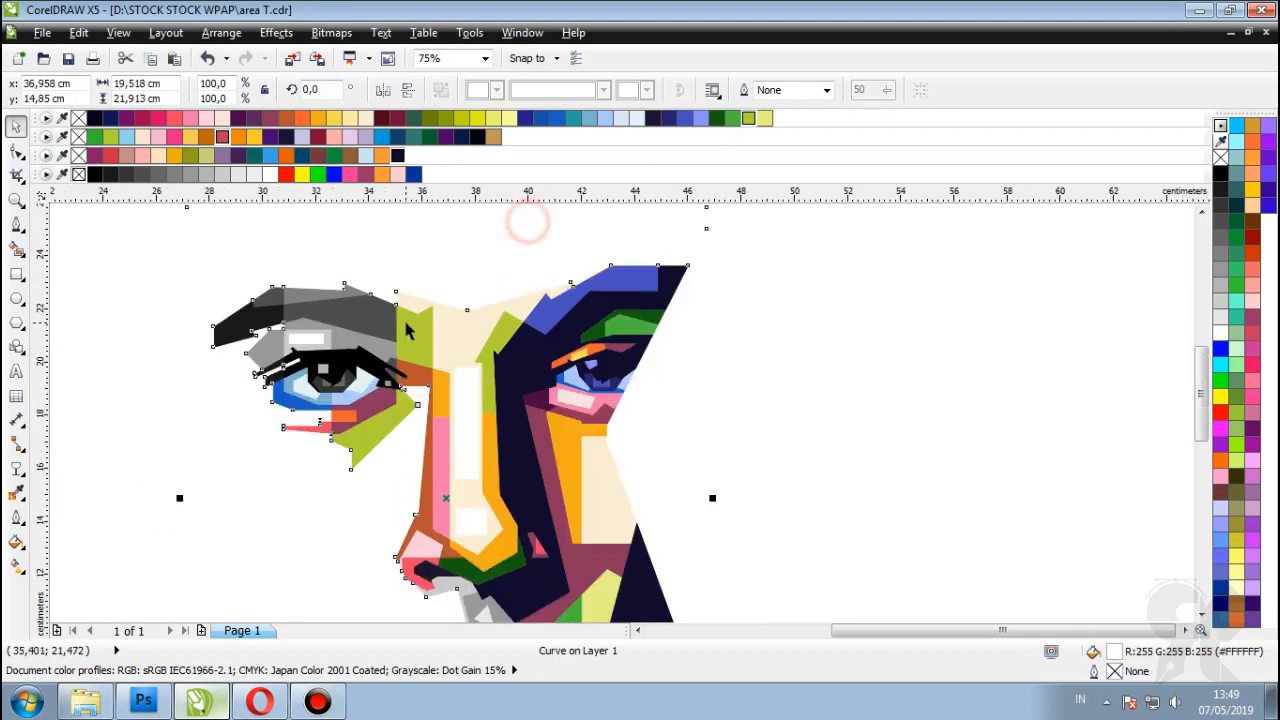
pyautogui.scroll(-1, 857, 314)
pyautogui.click(857, 314)
pyautogui.scroll(1, 412, 355)
pyautogui.scroll(1, 449, 295)
pyautogui.click(412, 321)
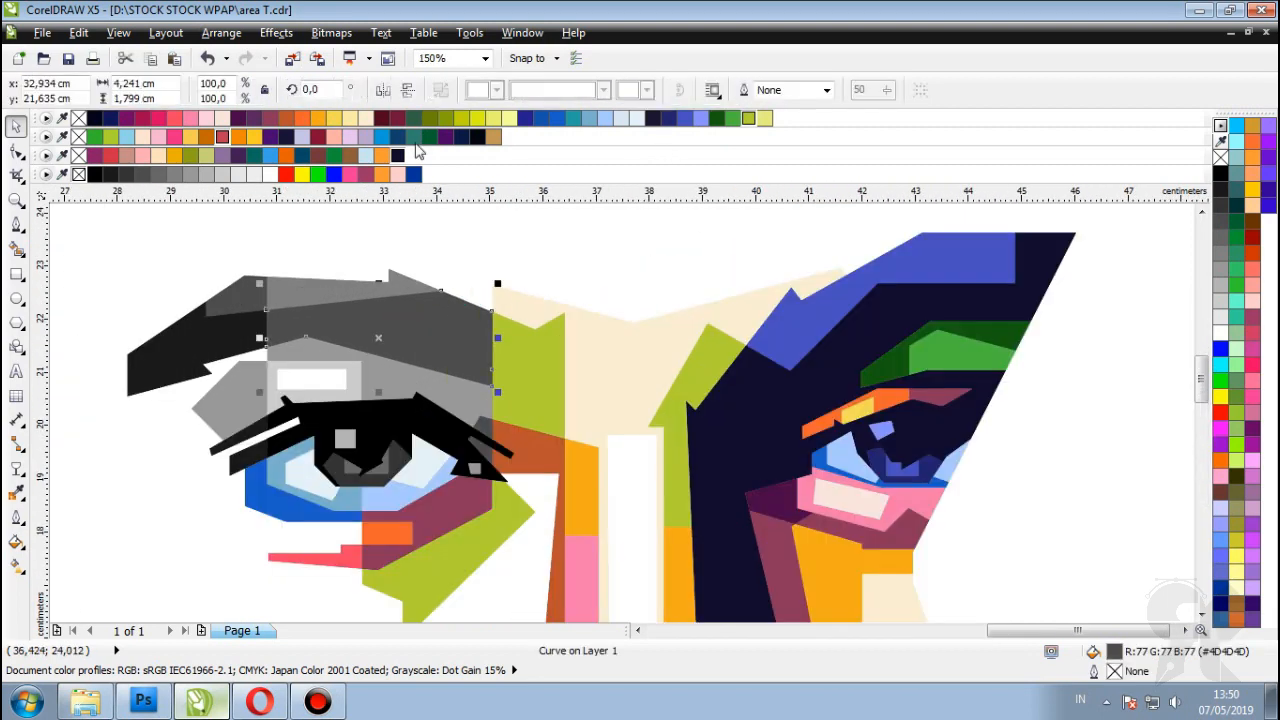
# Step: Fill the grey eyebrow shape maroon and the small top-left eyebrow piece dark purple
pyautogui.click(396, 118)
pyautogui.click(224, 324)
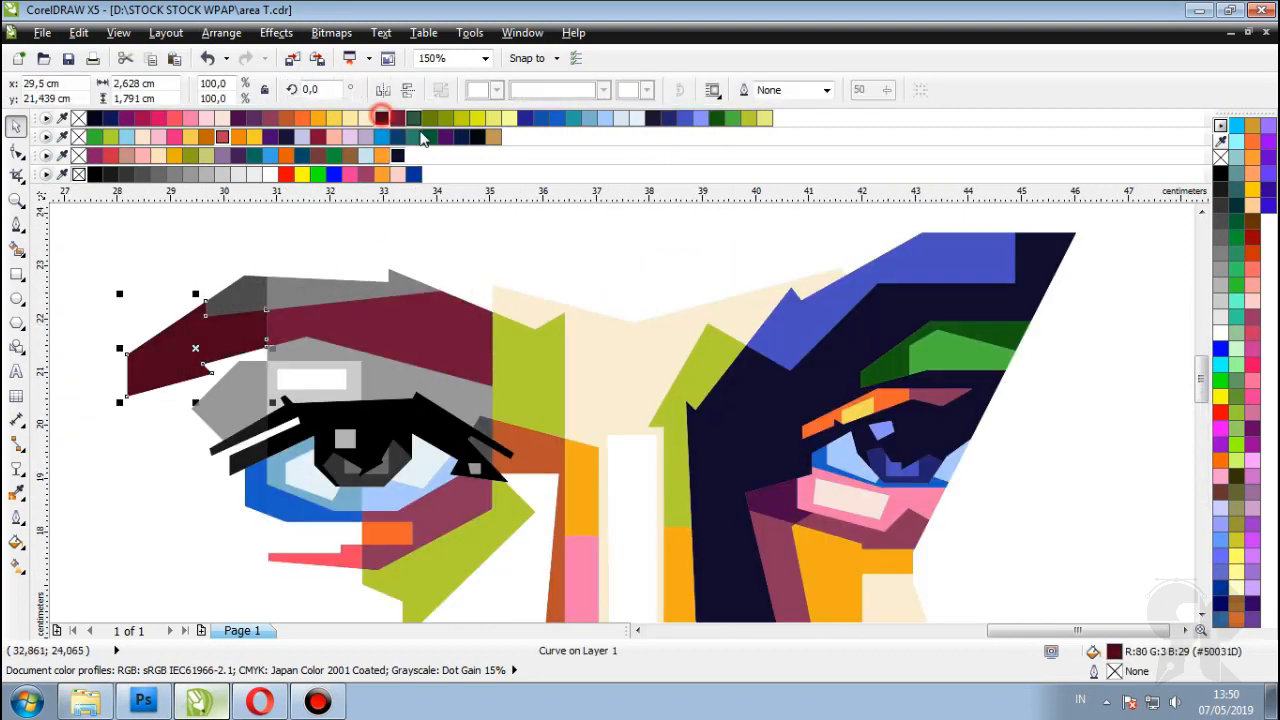
pyautogui.scroll(1, 230, 291)
pyautogui.click(275, 300)
pyautogui.click(250, 119)
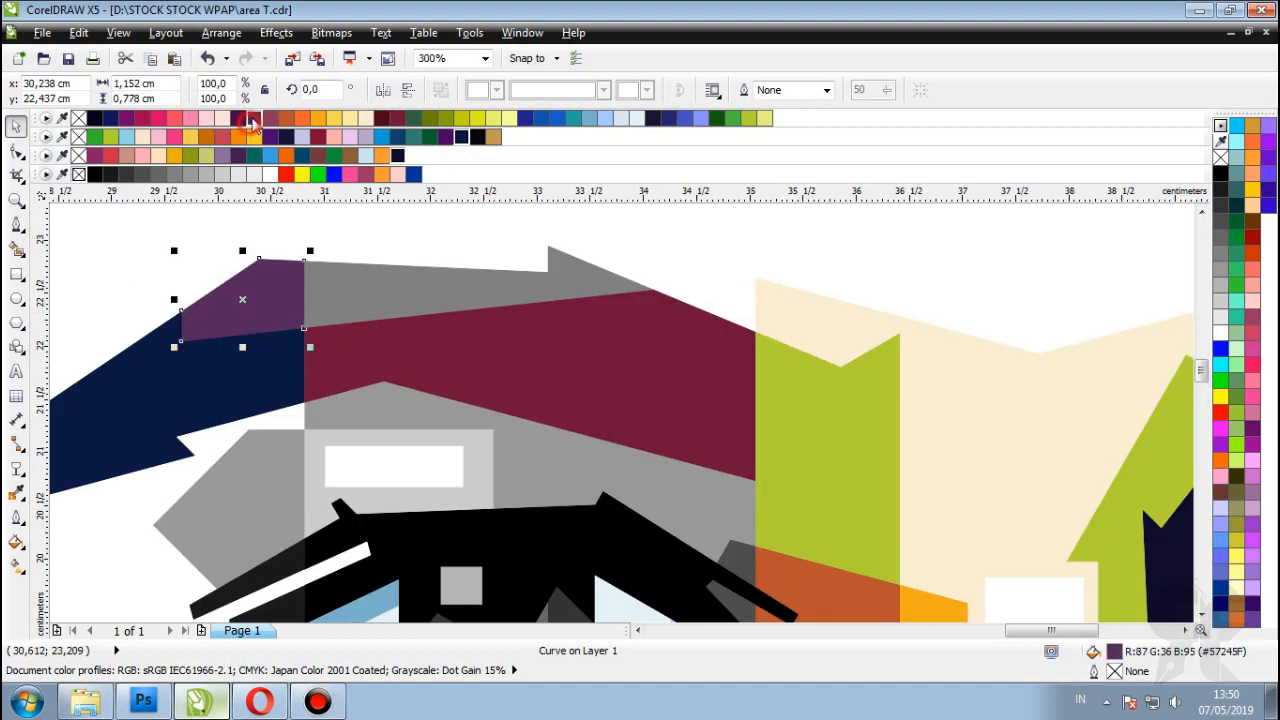
pyautogui.click(267, 119)
pyautogui.click(252, 119)
# Step: Fill the grey eyebrow piece orange and the light-grey rectangle above the eye pale yellow-green
pyautogui.click(334, 277)
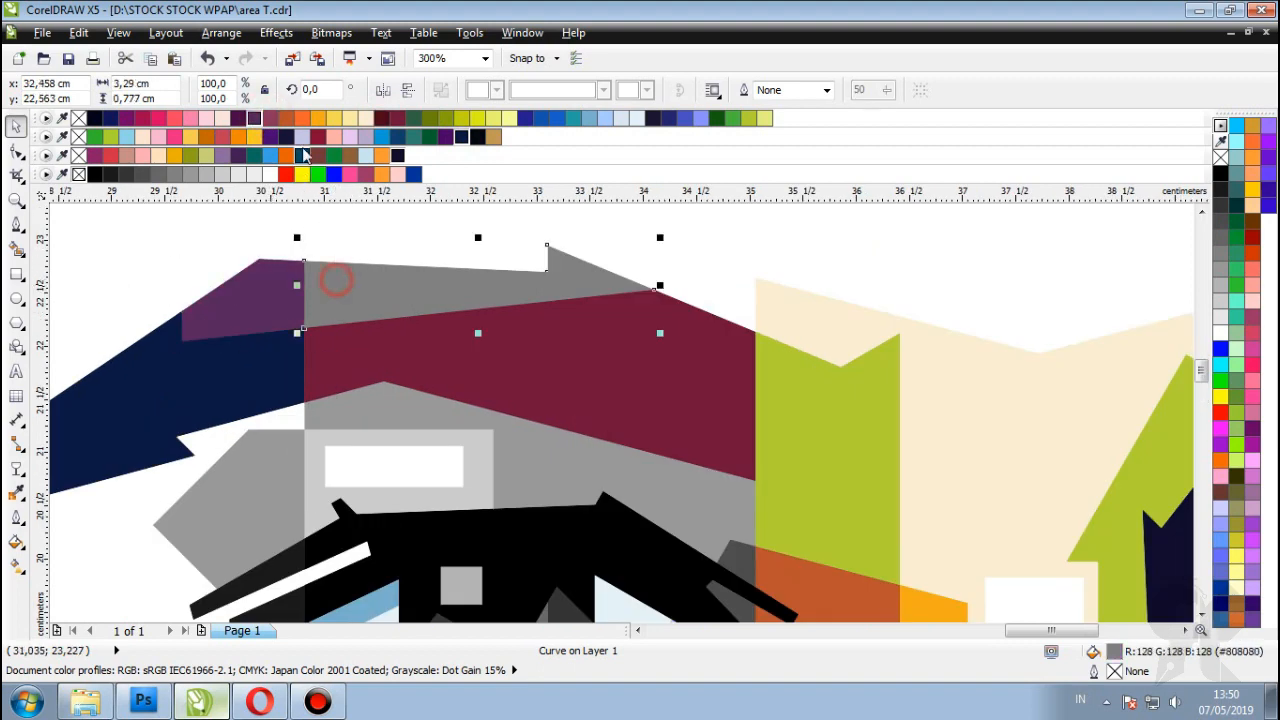
pyautogui.click(286, 119)
pyautogui.click(270, 119)
pyautogui.click(285, 119)
pyautogui.scroll(-2, 894, 323)
pyautogui.scroll(2, 394, 343)
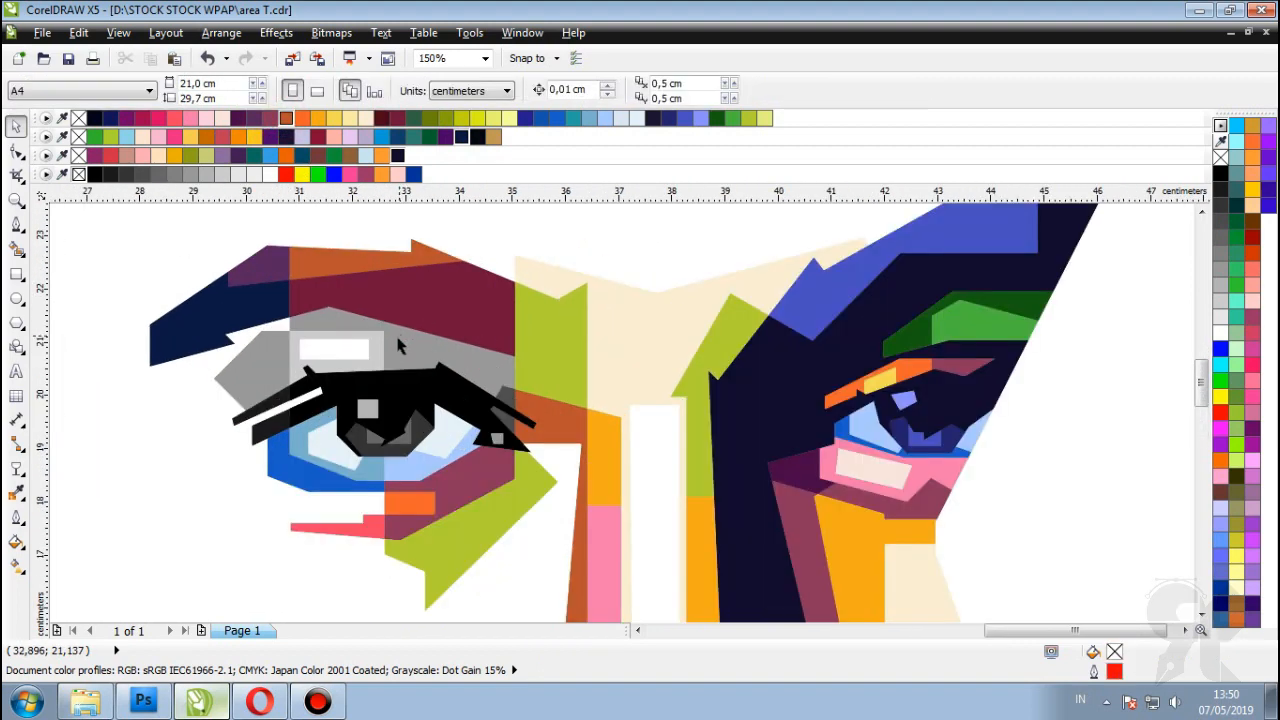
pyautogui.click(403, 329)
pyautogui.click(764, 118)
# Step: Fill the large grey area above the eye red
pyautogui.scroll(-1, 340, 240)
pyautogui.scroll(1, 285, 275)
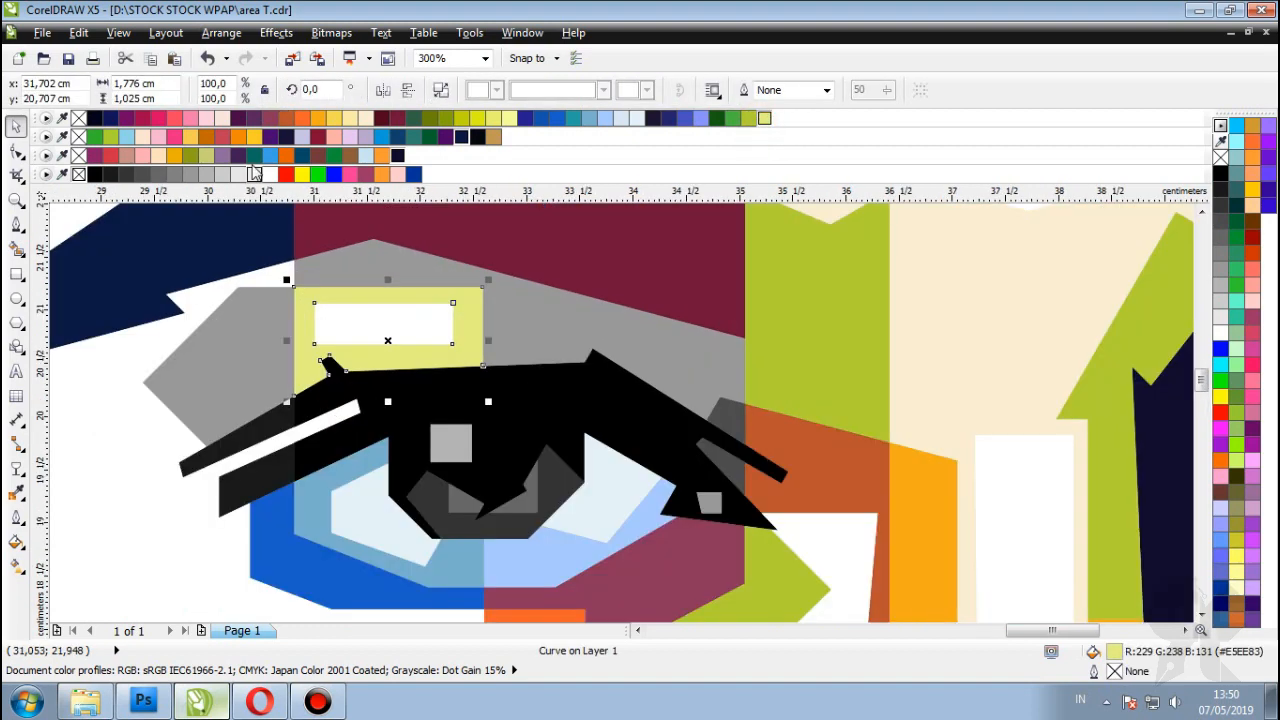
pyautogui.click(520, 330)
pyautogui.click(178, 118)
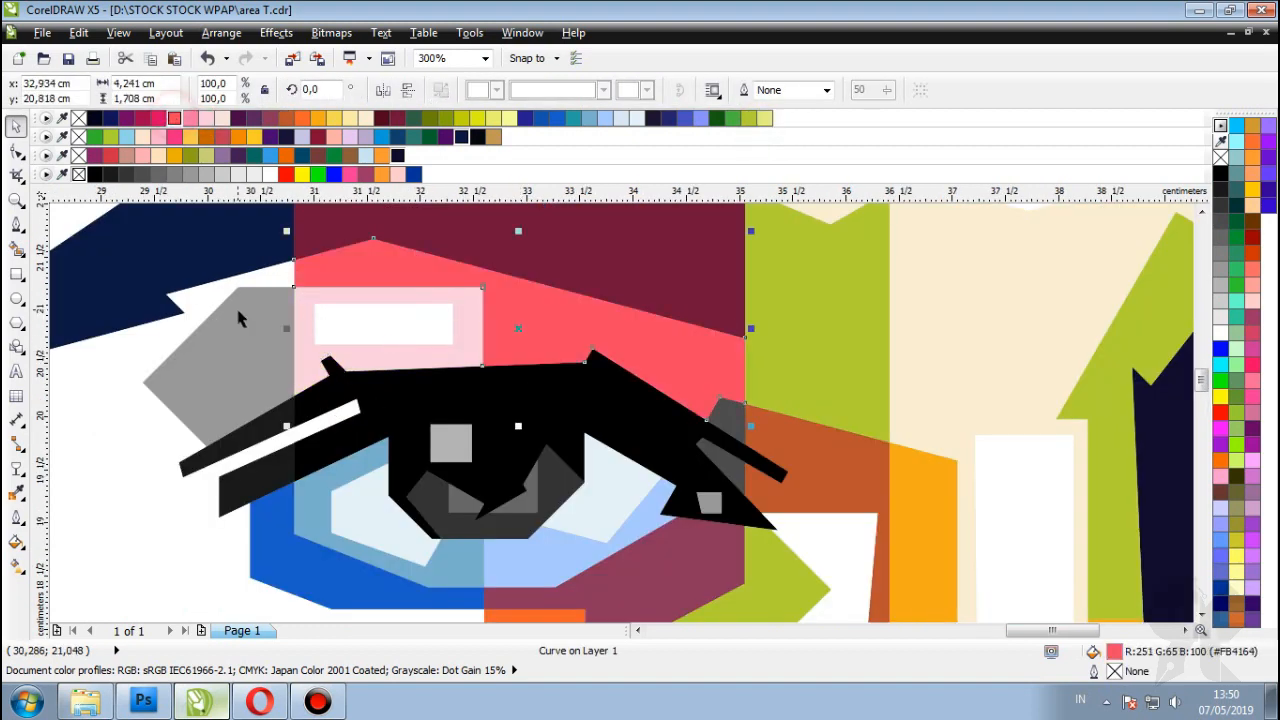
# Step: Fill the piece left of the eye yellow and change the area above the eye to orange
pyautogui.click(243, 318)
pyautogui.click(302, 118)
pyautogui.scroll(-2, 348, 328)
pyautogui.scroll(2, 348, 328)
pyautogui.click(334, 118)
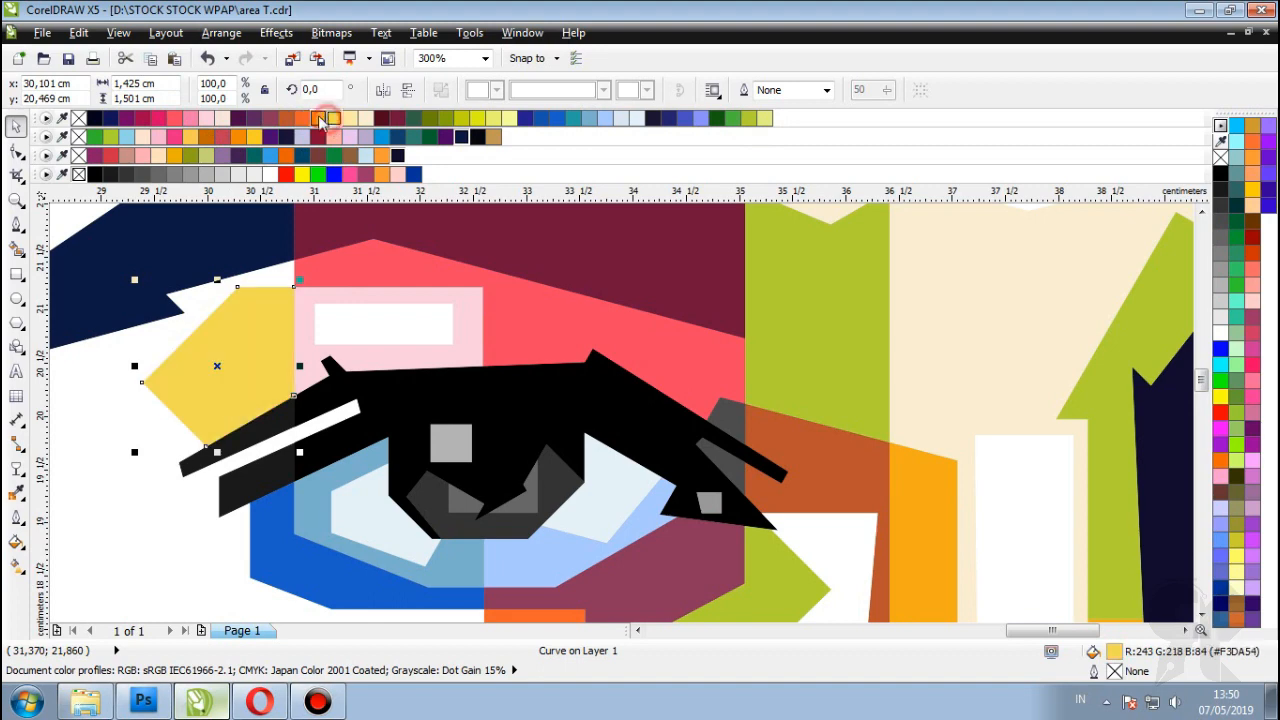
pyautogui.scroll(-3, 593, 305)
pyautogui.press('Escape')
pyautogui.scroll(3, 418, 305)
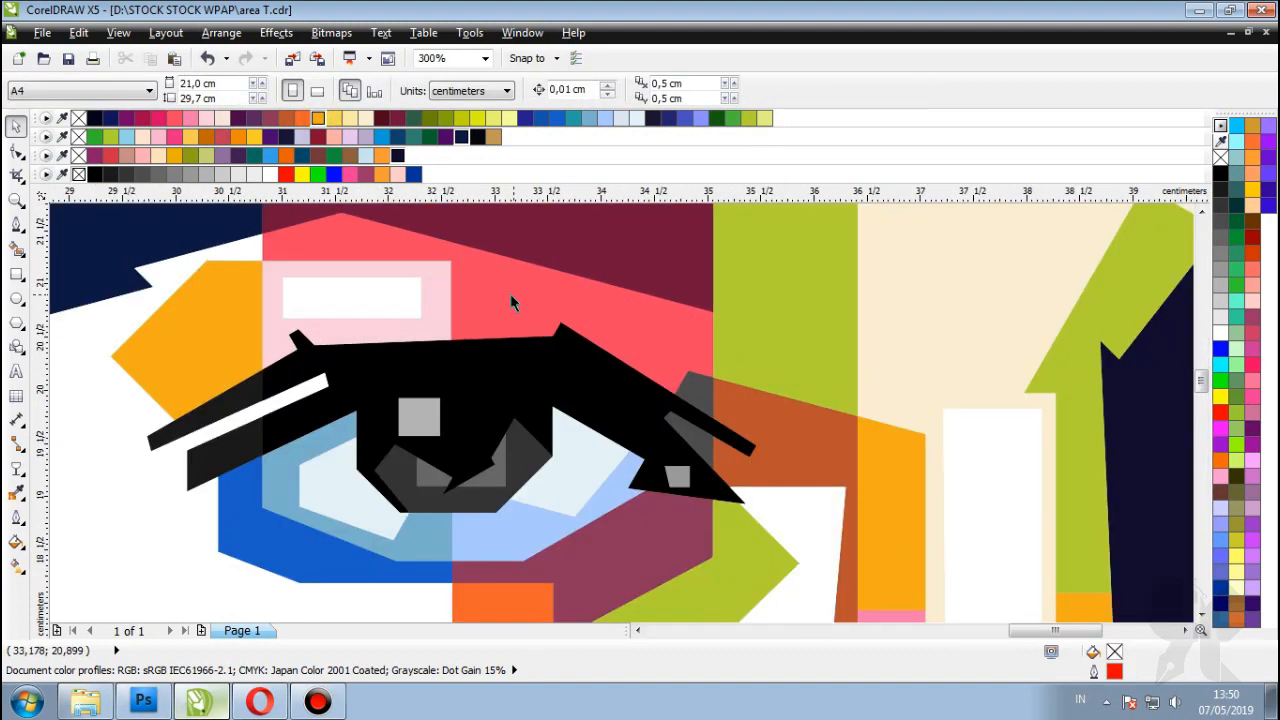
pyautogui.click(510, 294)
pyautogui.click(320, 118)
# Step: Try orange, green, pale yellow-green and lime green on the piece left of the eye
pyautogui.click(228, 316)
pyautogui.click(304, 118)
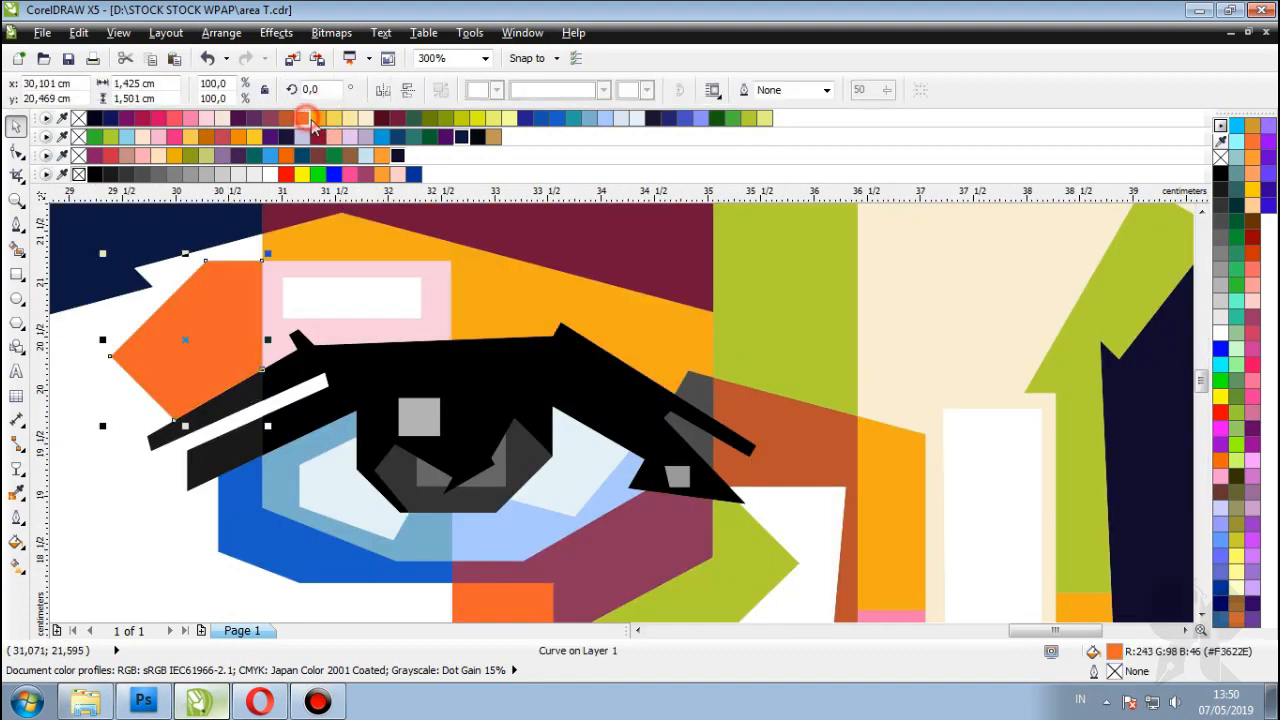
pyautogui.click(752, 118)
pyautogui.press('F3')
pyautogui.click(764, 118)
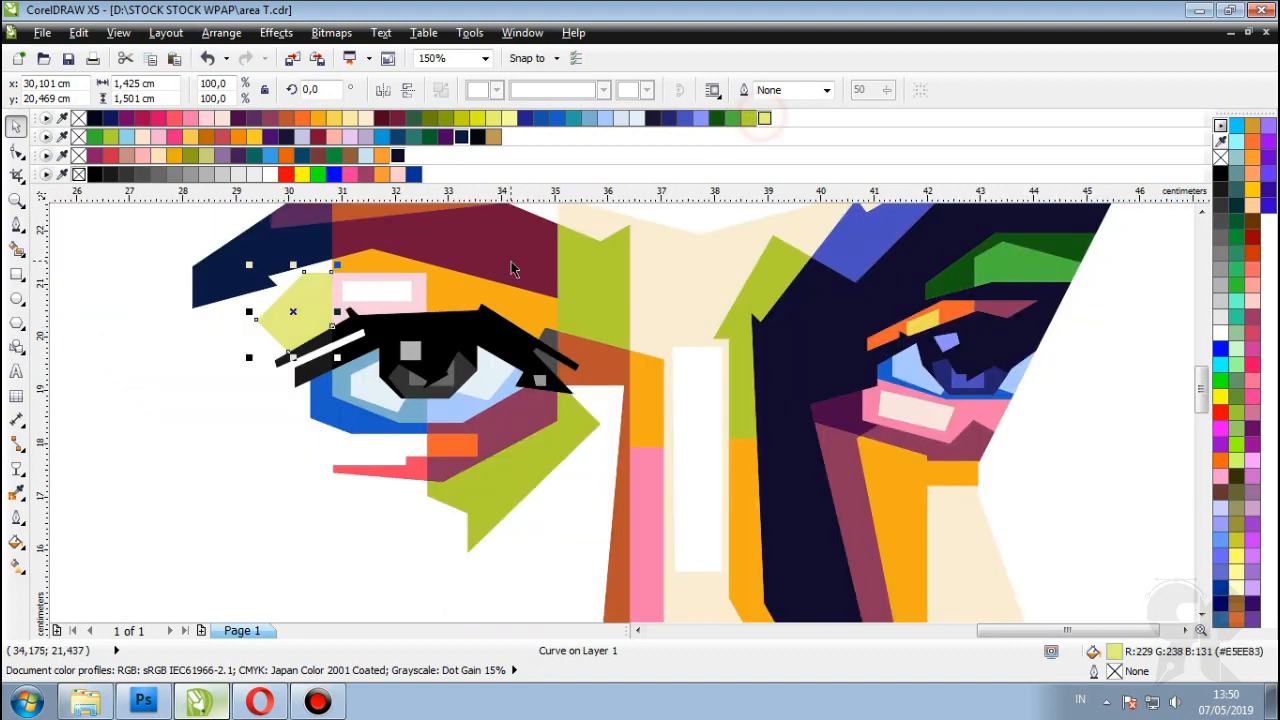
pyautogui.scroll(1, 434, 273)
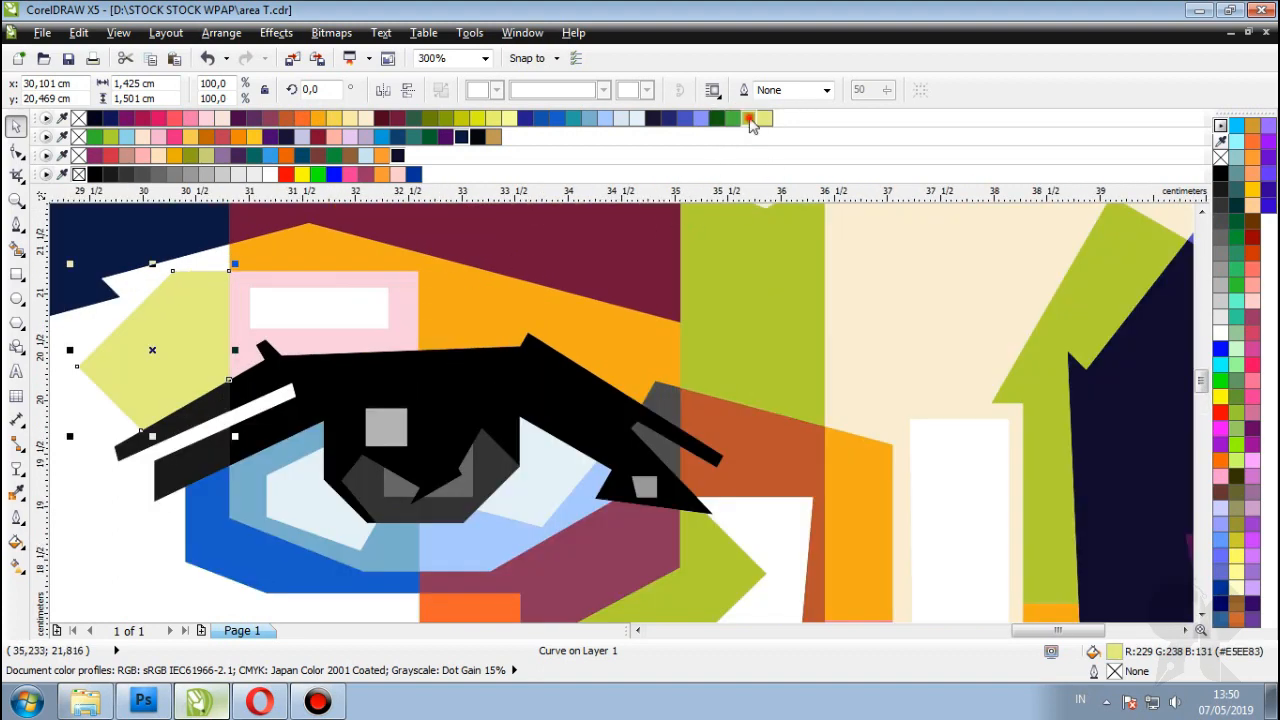
pyautogui.click(749, 118)
# Step: Settle the piece left of the eye on pale cream after trying light blue and hot pink
pyautogui.scroll(-2, 800, 352)
pyautogui.scroll(1, 668, 322)
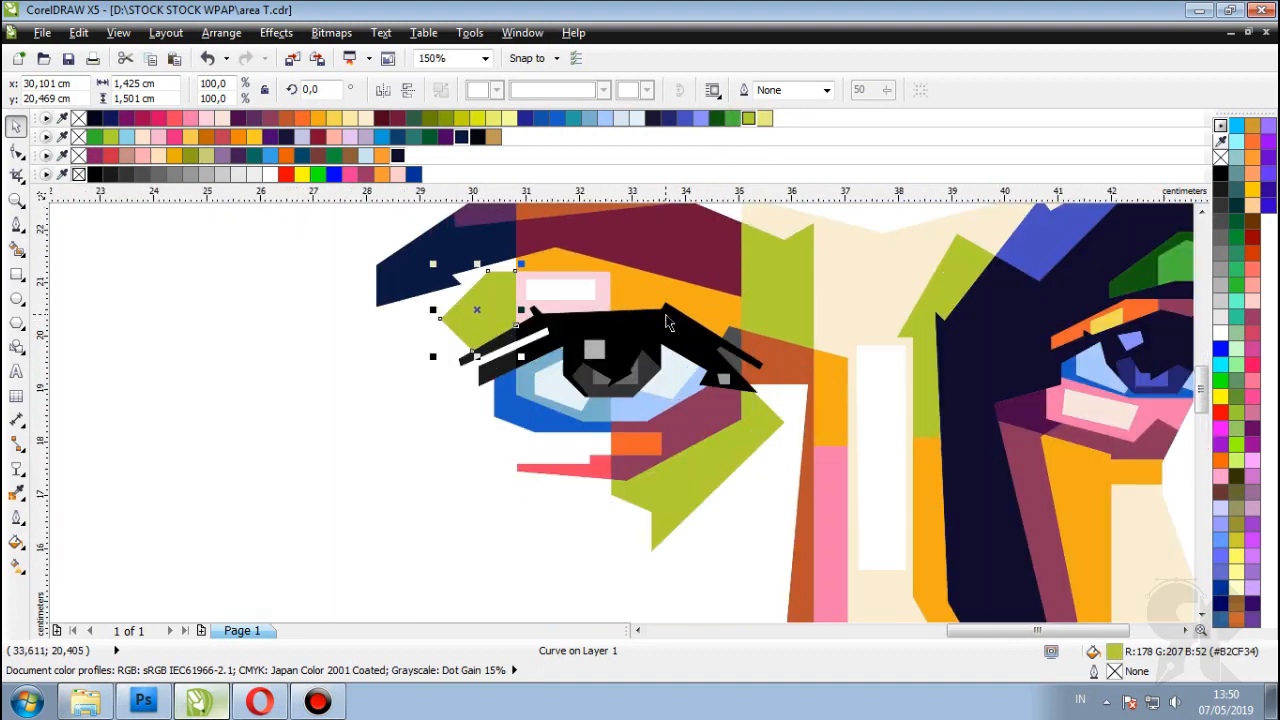
pyautogui.scroll(1, 745, 320)
pyautogui.click(624, 118)
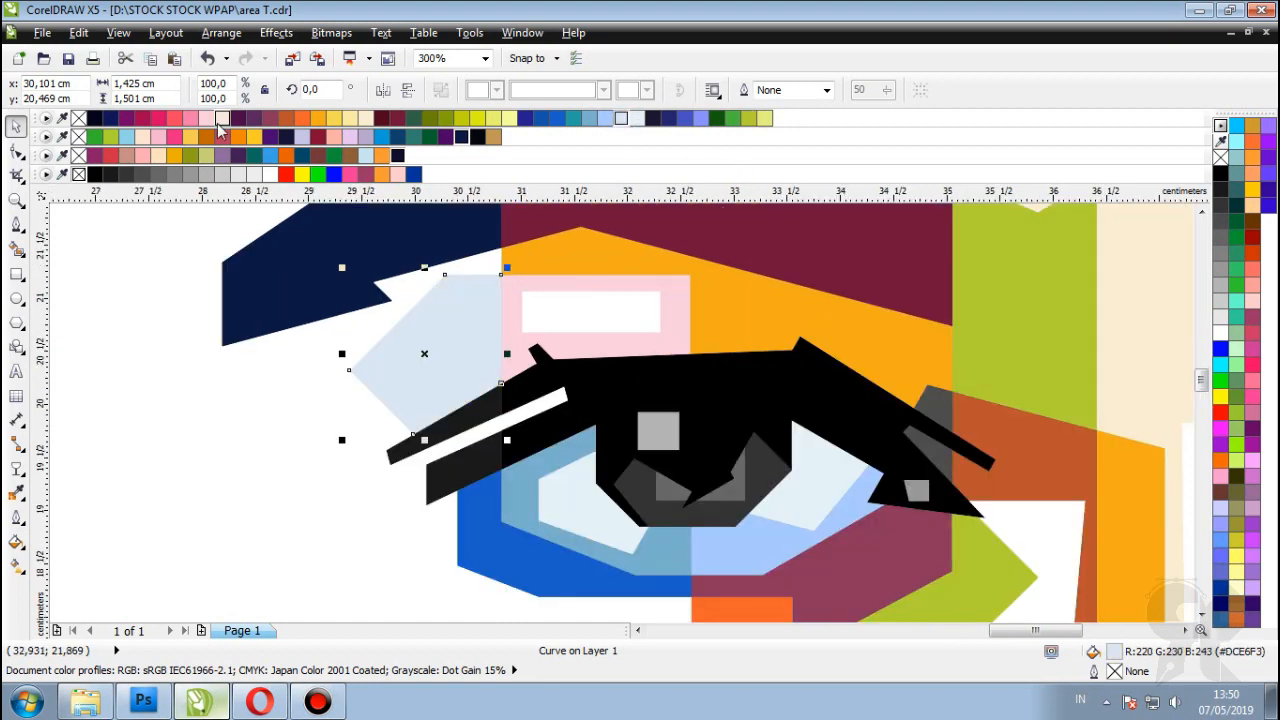
pyautogui.click(190, 118)
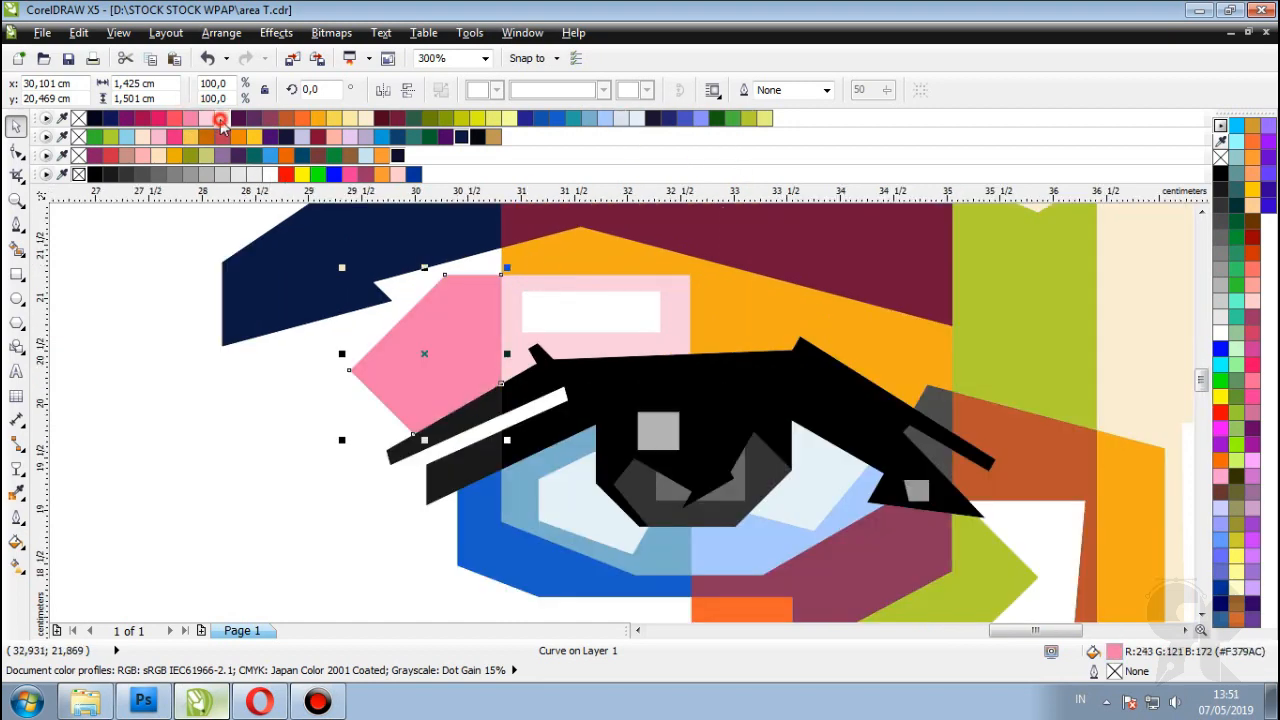
pyautogui.click(221, 119)
pyautogui.scroll(-1, 423, 294)
pyautogui.scroll(1, 423, 294)
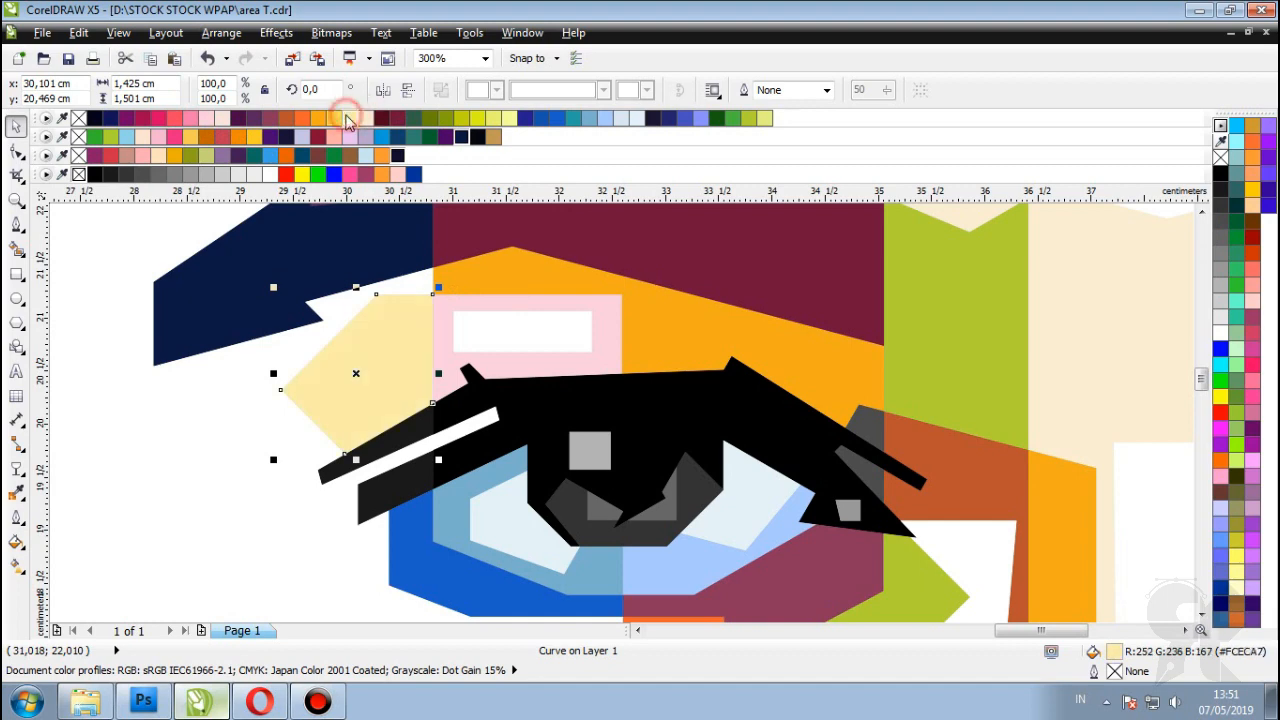
pyautogui.scroll(-2, 368, 283)
pyautogui.click(1015, 288)
pyautogui.scroll(-1, 737, 334)
pyautogui.scroll(1, 737, 334)
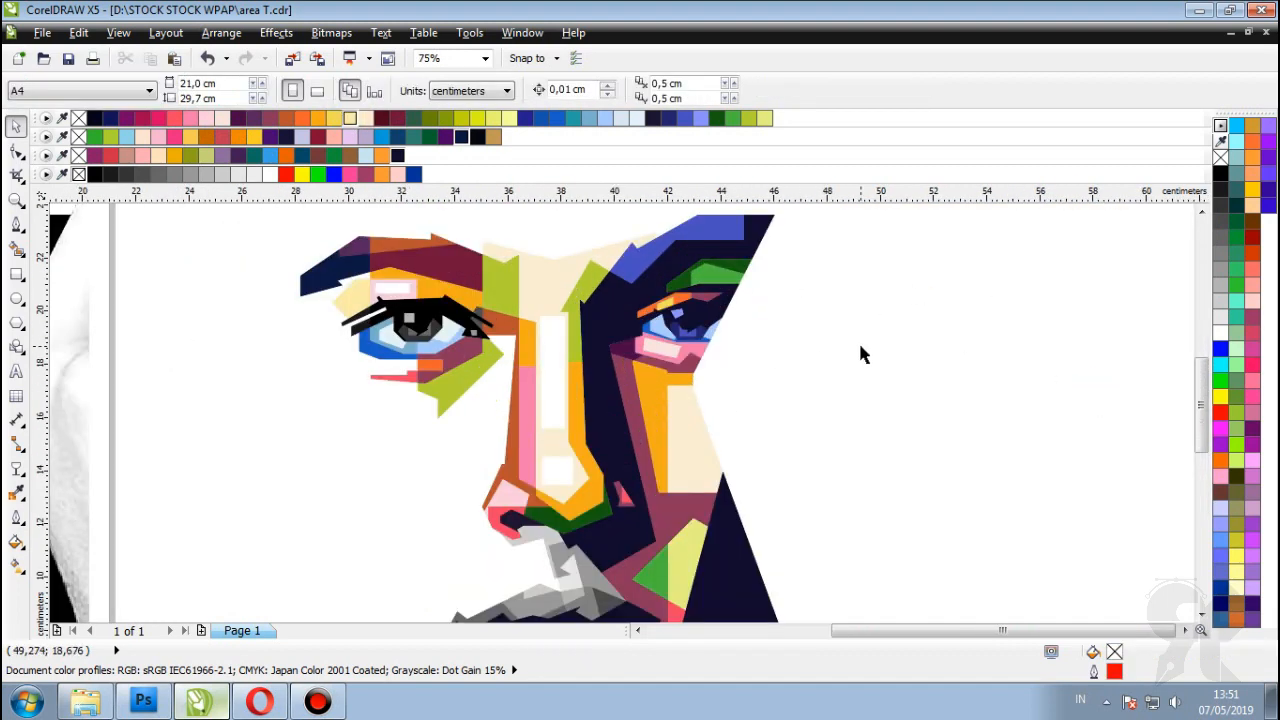
# Step: Fill the black eye shape dark navy and its inner shape deep blue
pyautogui.scroll(2, 436, 305)
pyautogui.click(416, 323)
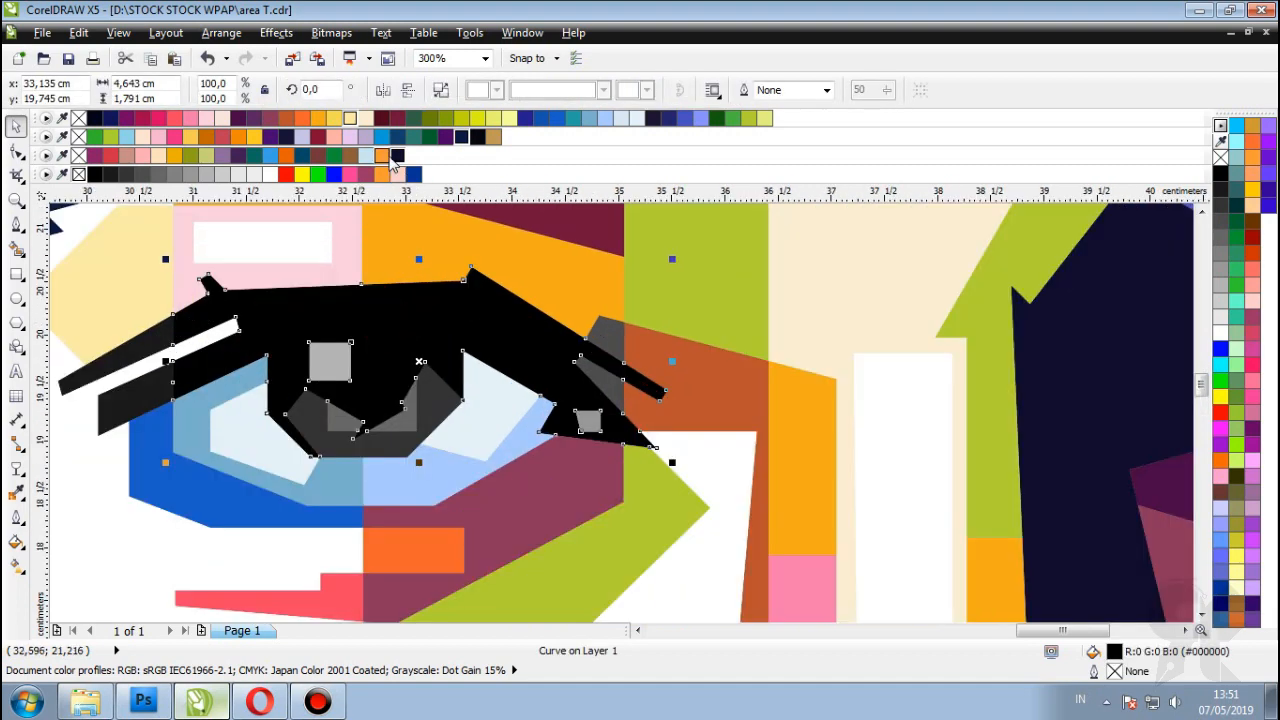
pyautogui.click(396, 156)
pyautogui.scroll(1, 382, 409)
pyautogui.click(480, 409)
pyautogui.click(668, 117)
# Step: Fill the grey triangle inside the eye blue
pyautogui.click(430, 440)
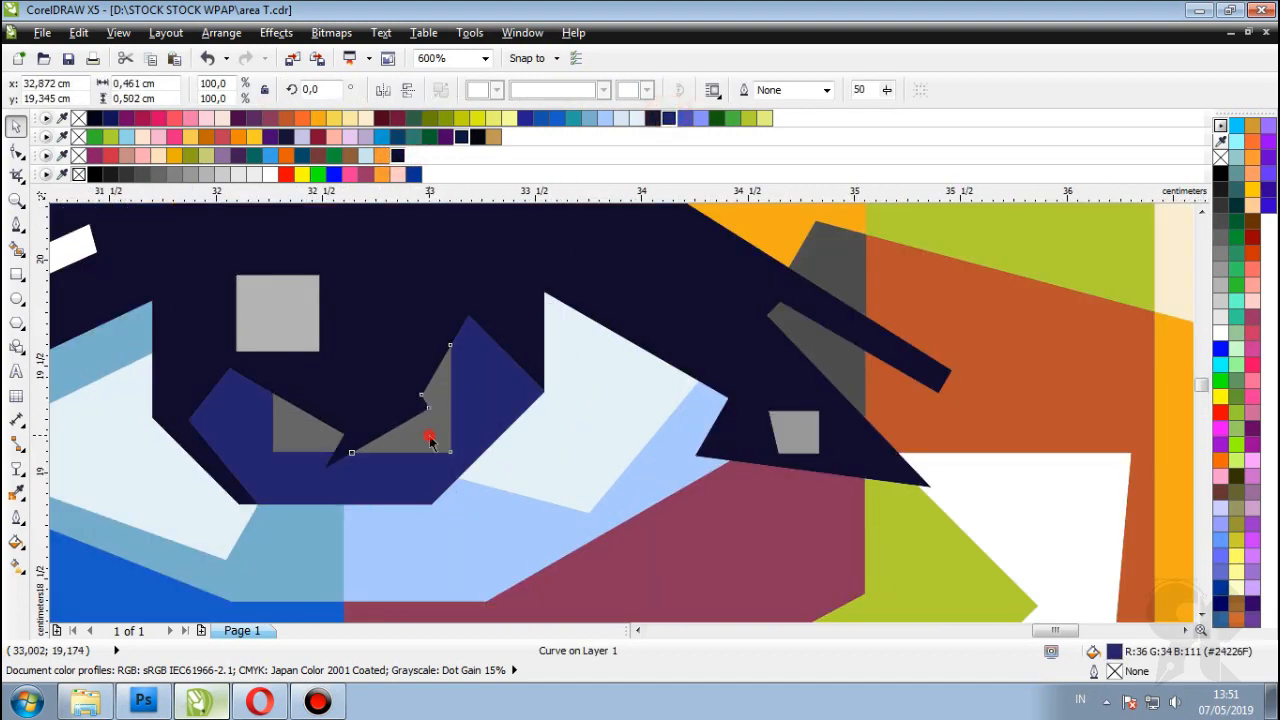
pyautogui.click(686, 118)
pyautogui.scroll(1, 263, 488)
pyautogui.click(308, 422)
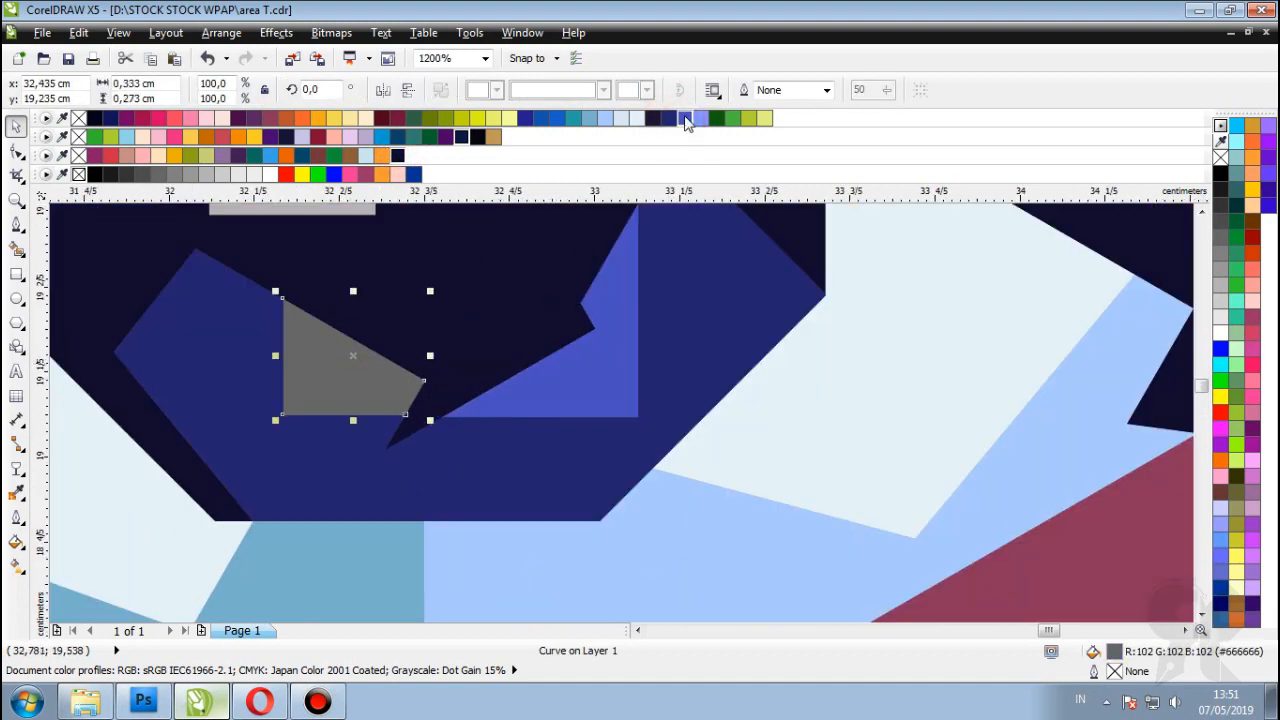
pyautogui.scroll(-1, 429, 263)
pyautogui.scroll(-4, 736, 370)
pyautogui.click(760, 390)
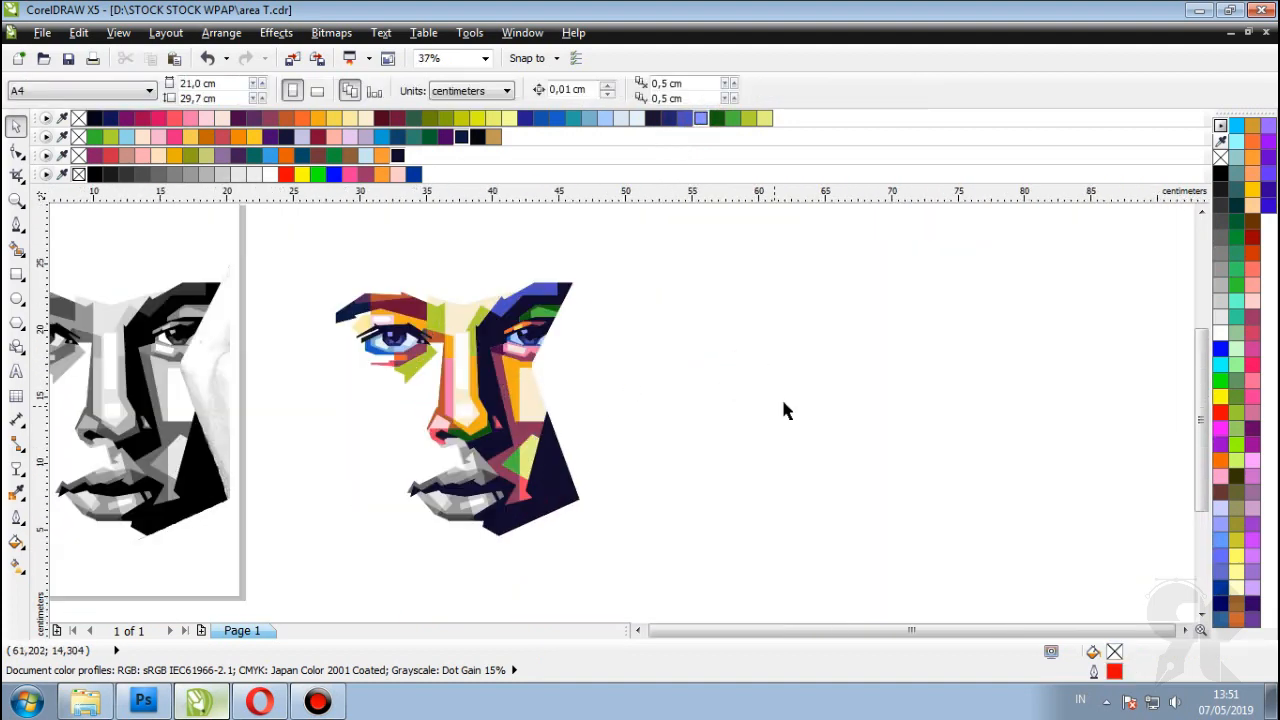
# Step: Fill the diagonal lash shape dark navy and the small grey square blue
pyautogui.scroll(4, 418, 360)
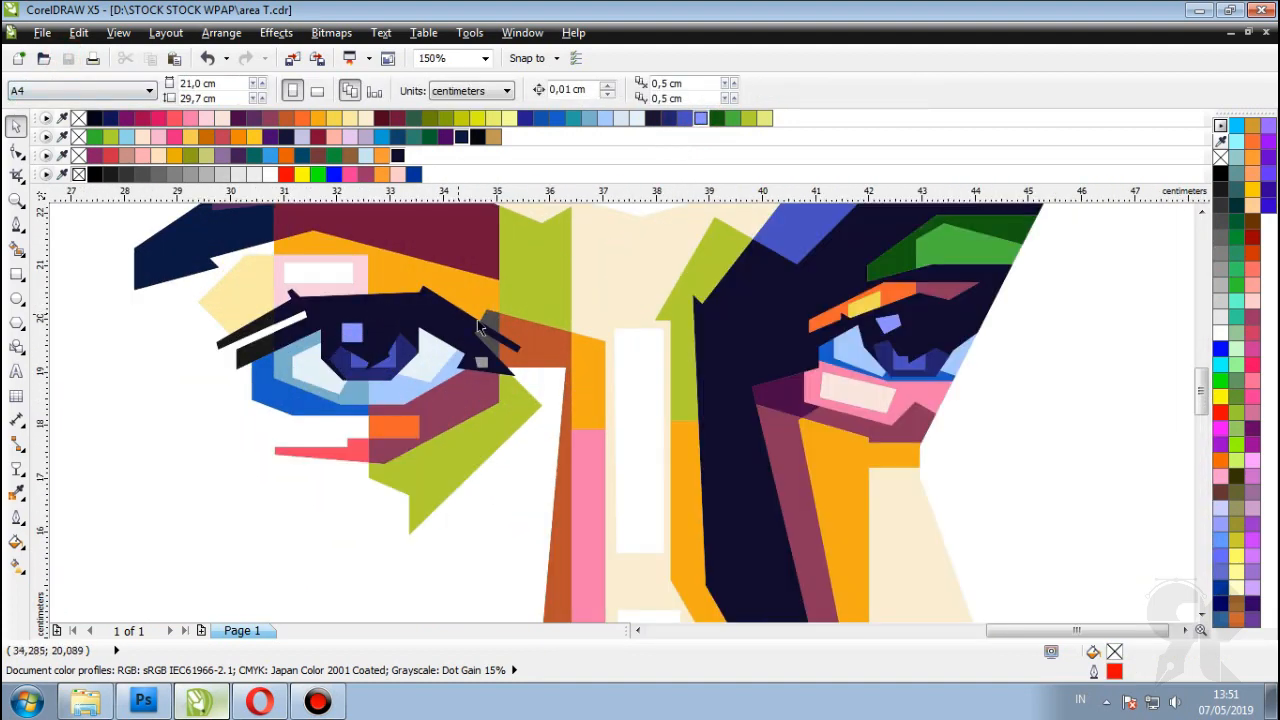
pyautogui.click(490, 298)
pyautogui.click(518, 421)
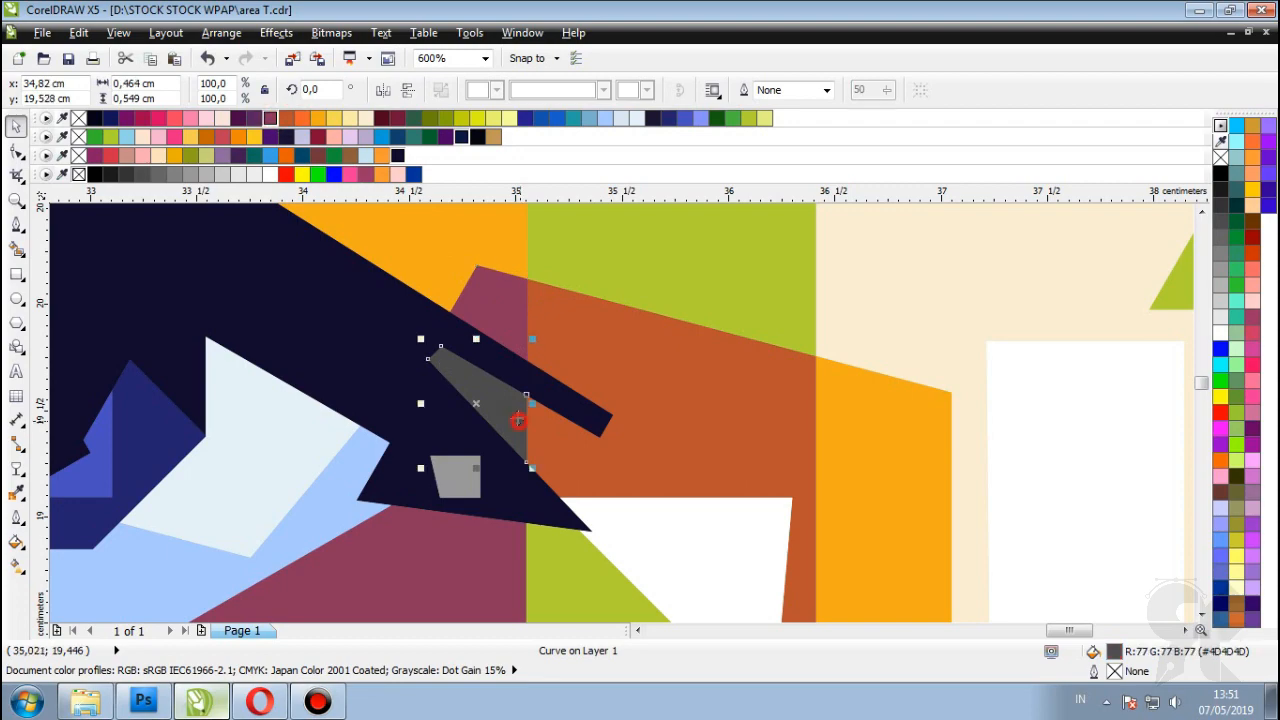
pyautogui.click(276, 121)
pyautogui.scroll(1, 460, 470)
pyautogui.click(472, 476)
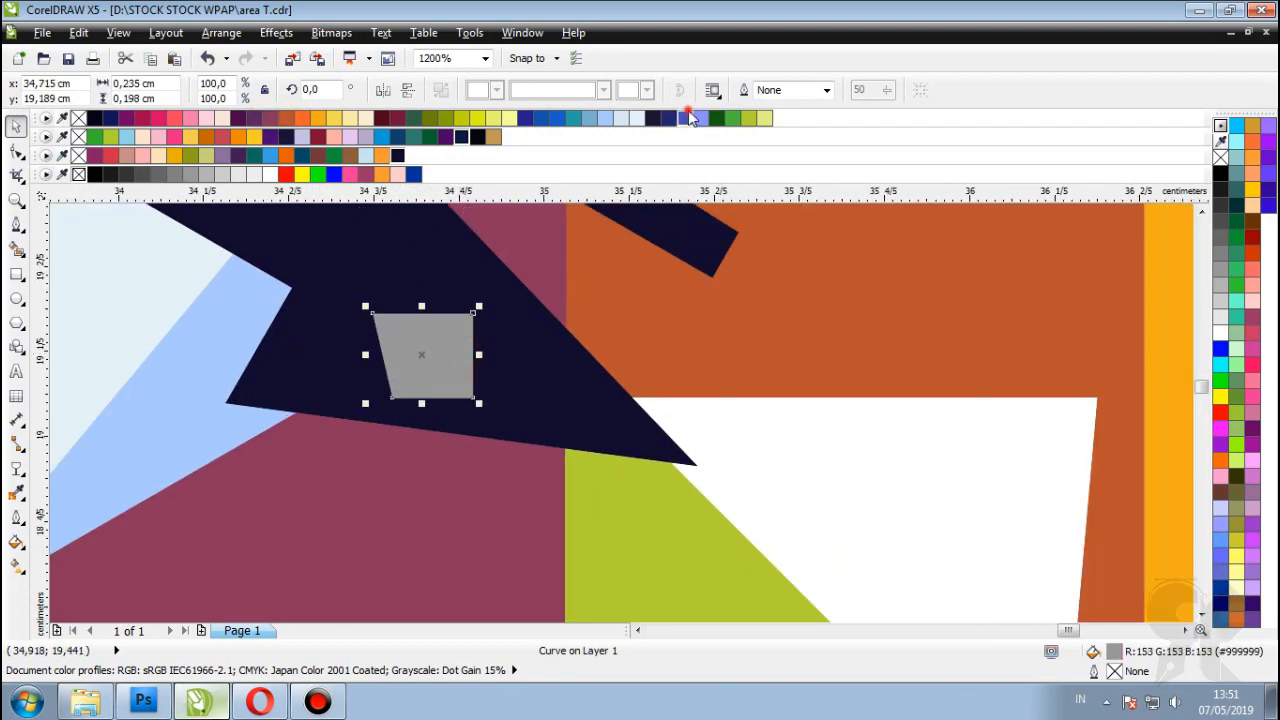
pyautogui.click(688, 118)
pyautogui.scroll(-4, 529, 329)
pyautogui.scroll(1, 471, 357)
pyautogui.scroll(-2, 600, 429)
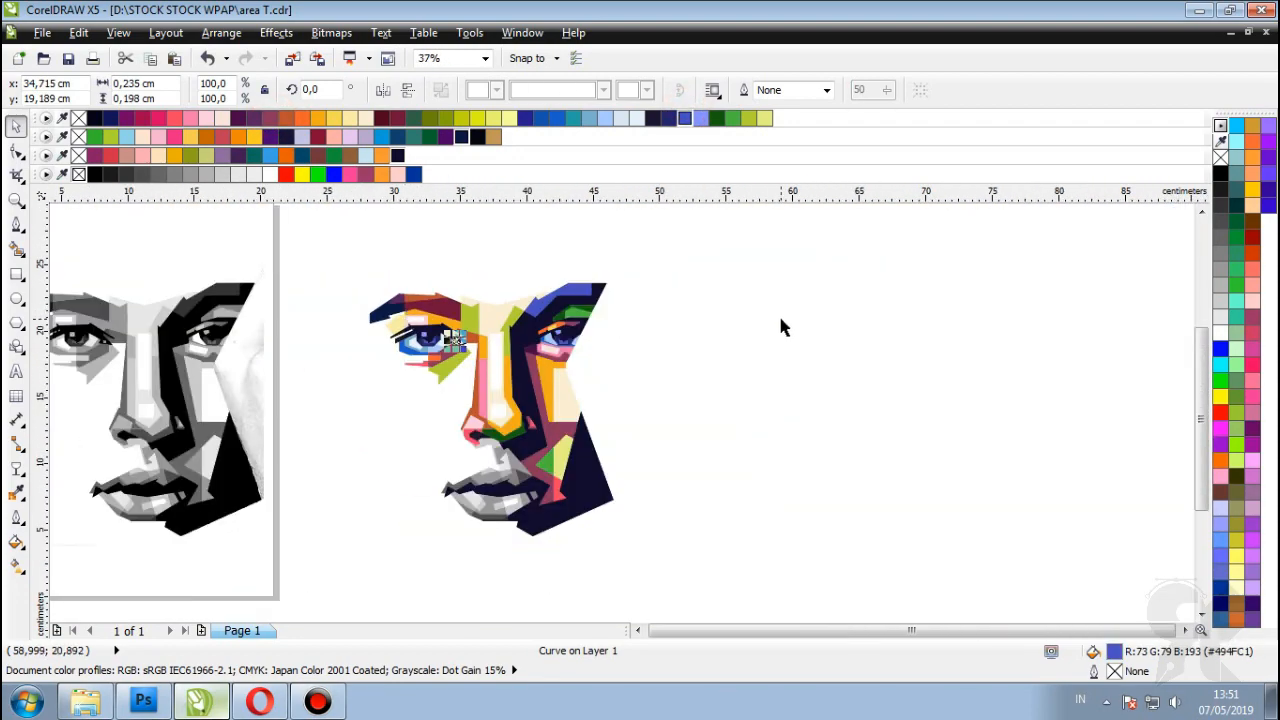
pyautogui.scroll(2, 405, 320)
# Step: Try brown-orange and green fills on the piece left of the eye
pyautogui.click(372, 352)
pyautogui.click(286, 118)
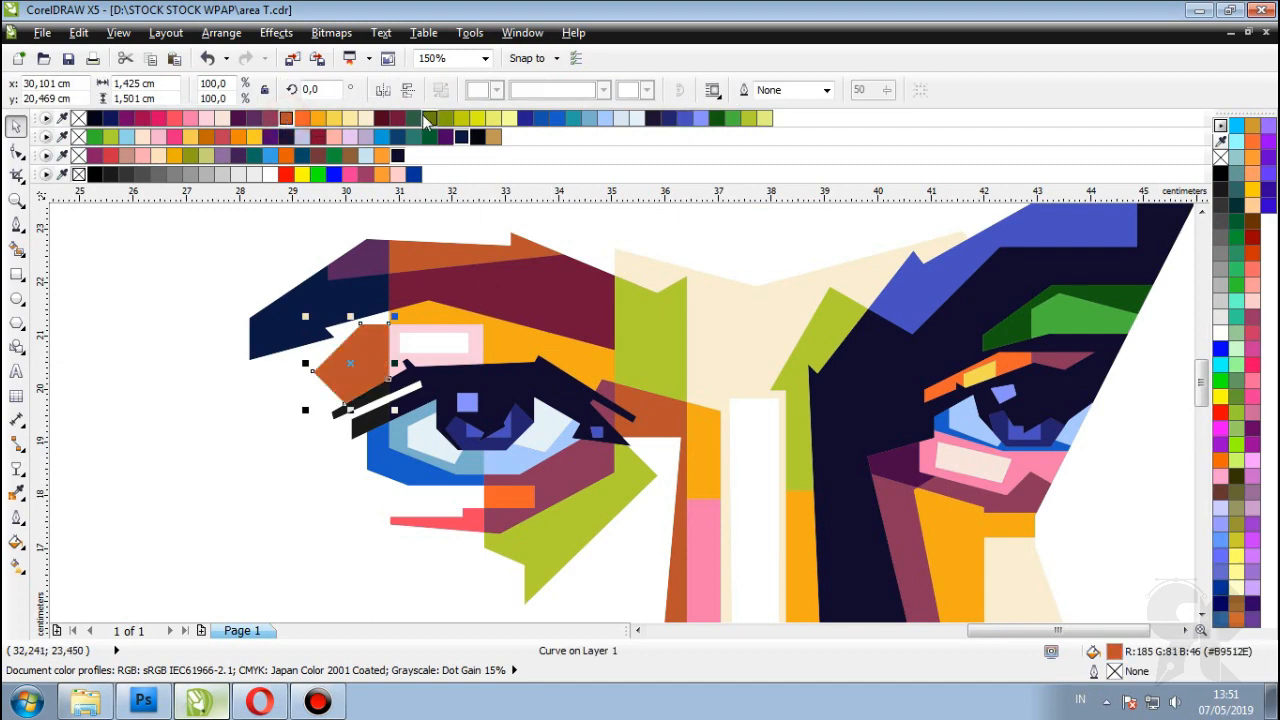
pyautogui.click(735, 121)
pyautogui.scroll(-2, 400, 320)
pyautogui.scroll(1, 371, 360)
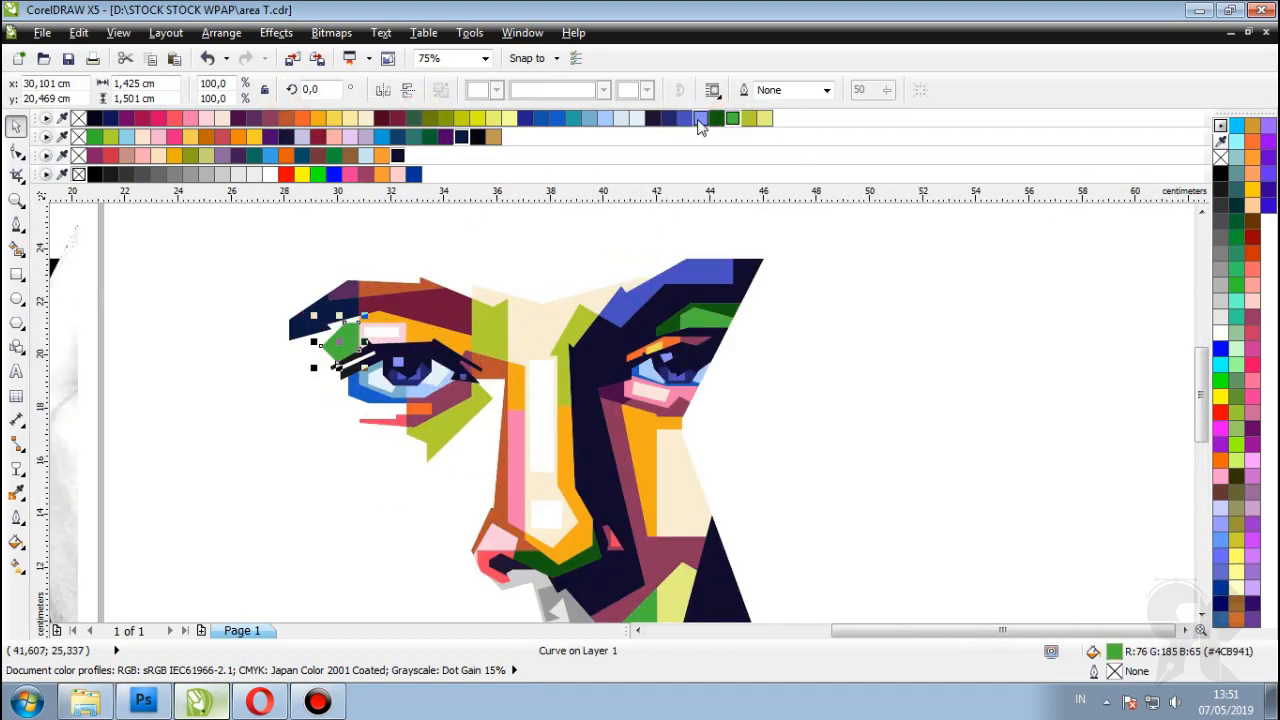
pyautogui.click(748, 118)
pyautogui.scroll(-1, 771, 308)
pyautogui.click(771, 308)
# Step: Fill the piece left of the eye lime green
pyautogui.scroll(2, 510, 440)
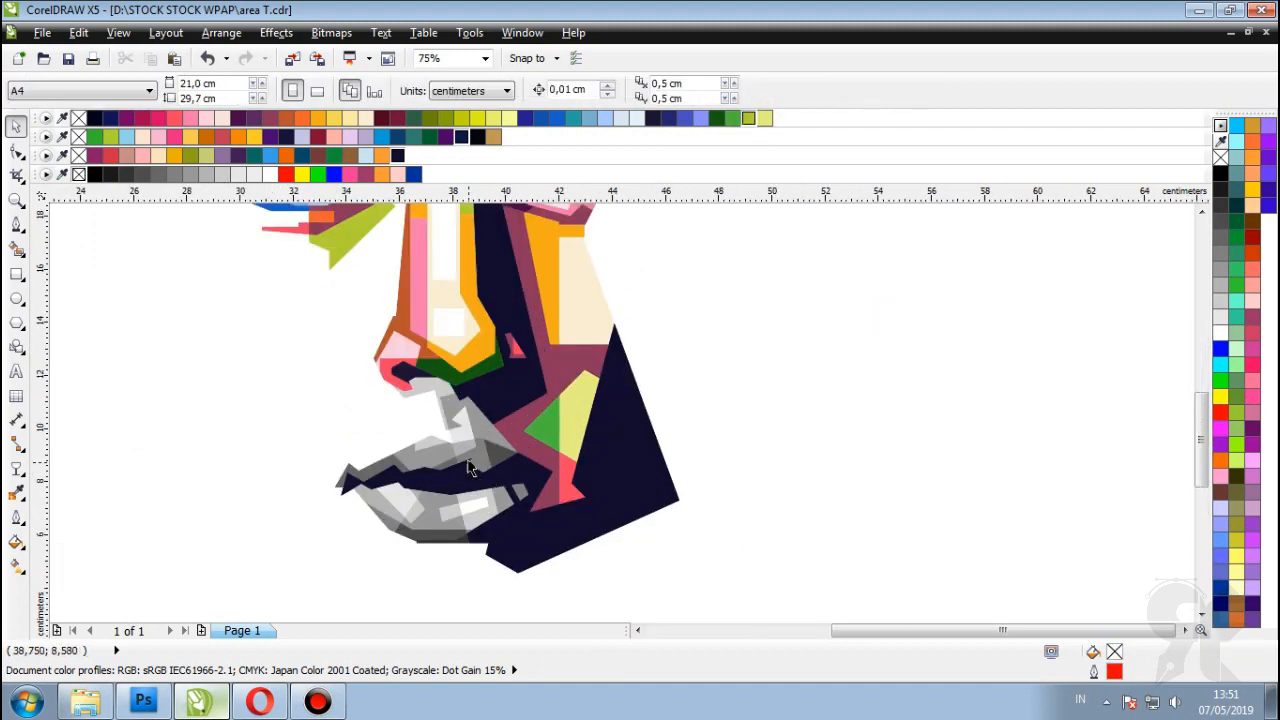
pyautogui.scroll(-1, 500, 330)
pyautogui.click(506, 358)
pyautogui.scroll(2, 330, 275)
pyautogui.click(309, 277)
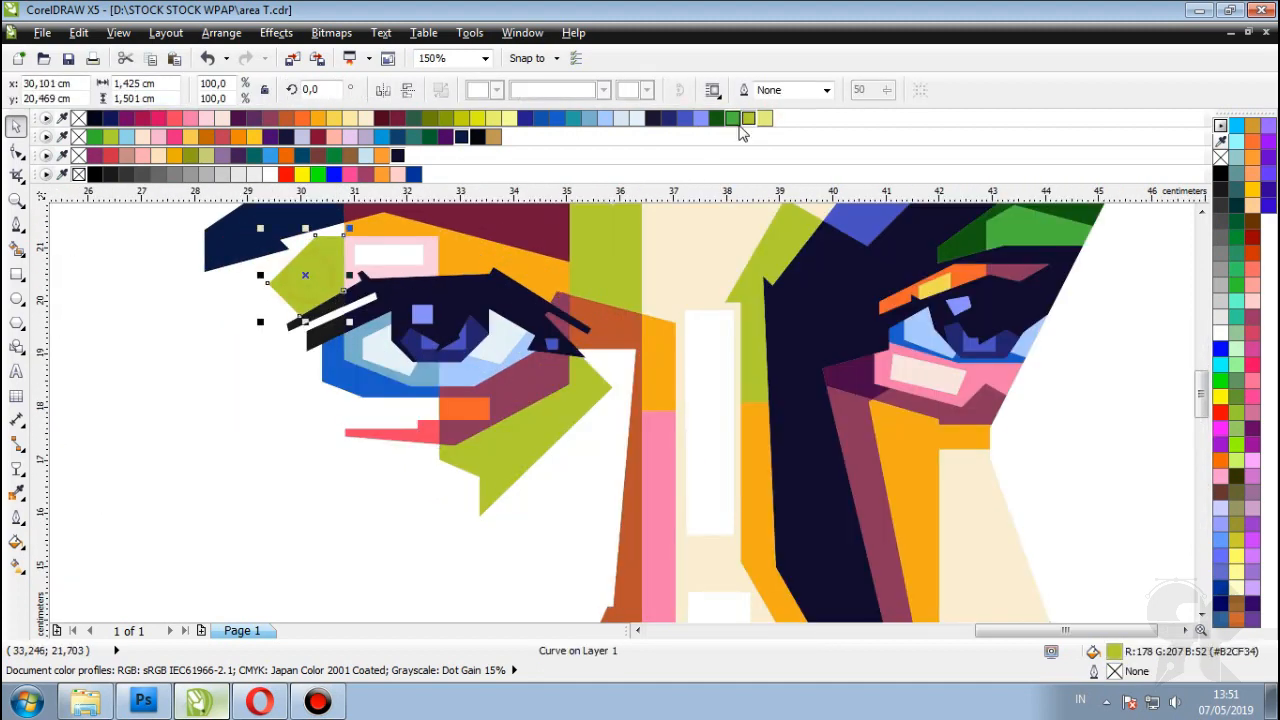
pyautogui.click(737, 118)
pyautogui.scroll(-2, 794, 294)
pyautogui.click(794, 294)
# Step: Fill the small shape above the lips cream and the grey shape beside it light pink
pyautogui.scroll(4, 560, 390)
pyautogui.click(548, 400)
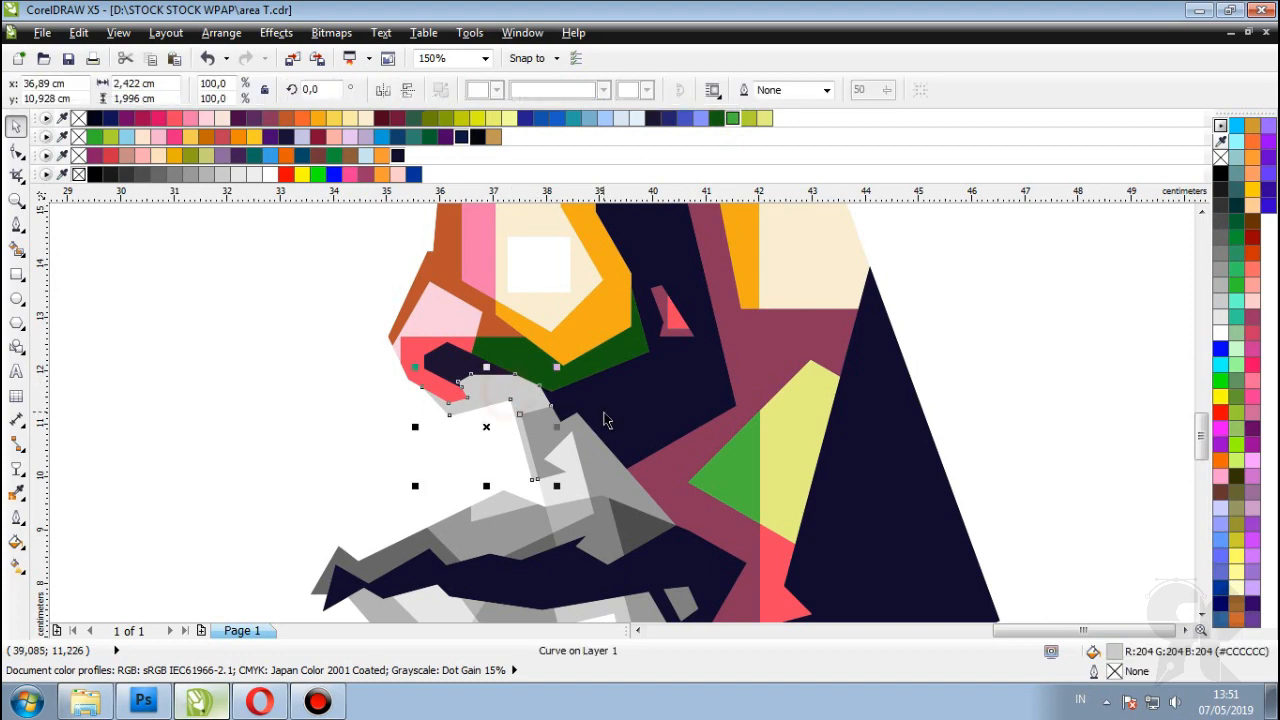
pyautogui.click(351, 124)
pyautogui.scroll(2, 580, 450)
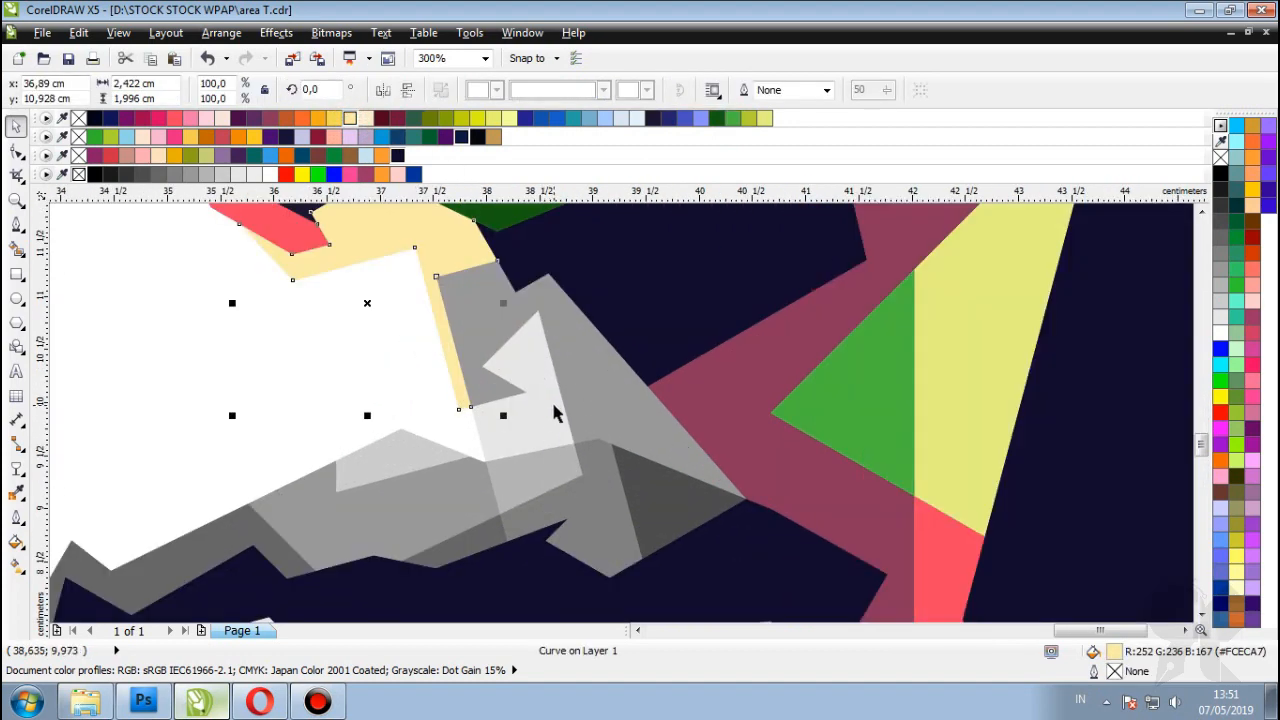
pyautogui.click(540, 410)
pyautogui.click(206, 118)
pyautogui.click(600, 368)
pyautogui.scroll(-3, 600, 368)
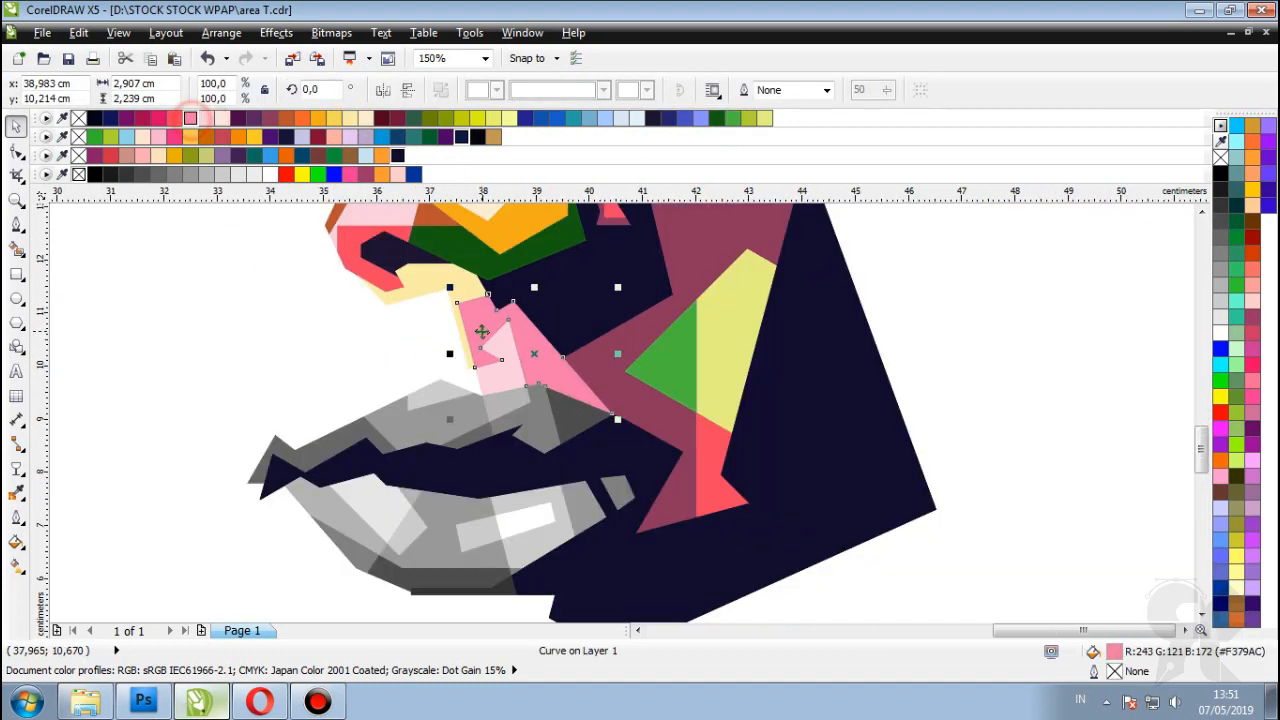
pyautogui.click(914, 357)
# Step: Recolour the pink shape above the lip orange
pyautogui.scroll(1, 452, 400)
pyautogui.click(452, 400)
pyautogui.click(318, 118)
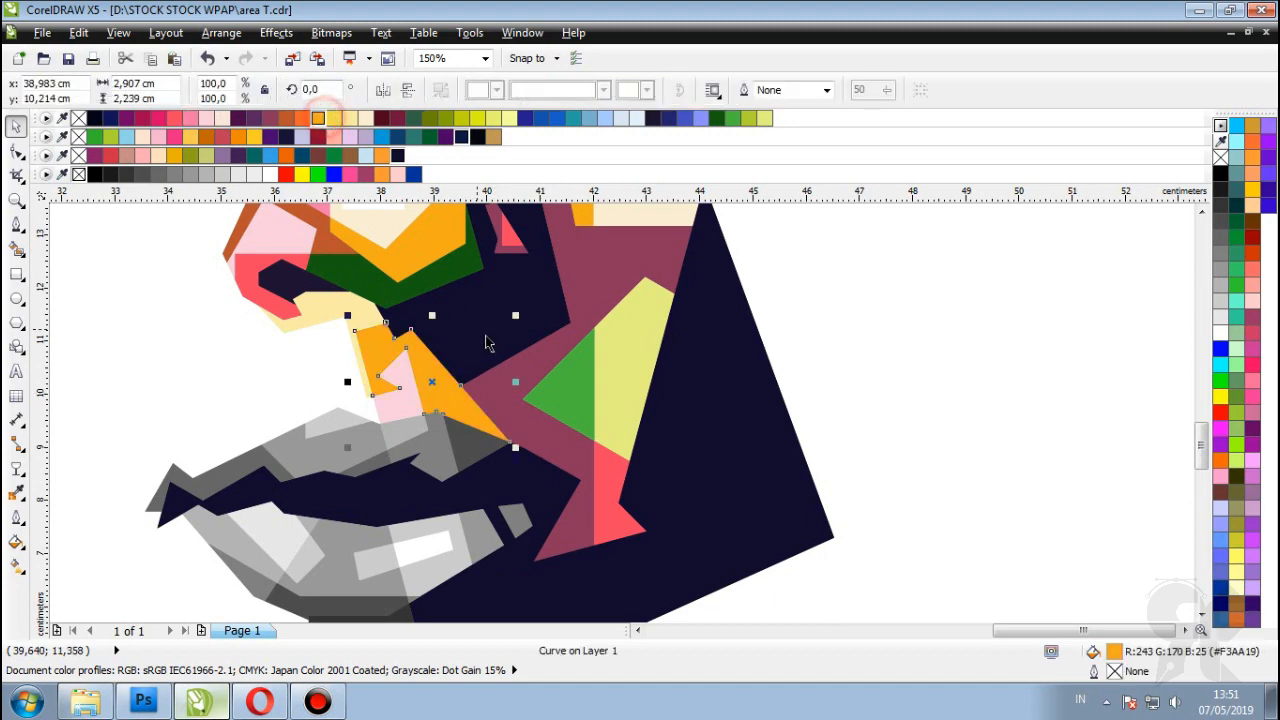
pyautogui.scroll(-2, 510, 360)
pyautogui.click(840, 389)
pyautogui.scroll(2, 430, 333)
pyautogui.scroll(-2, 430, 333)
pyautogui.scroll(2, 445, 258)
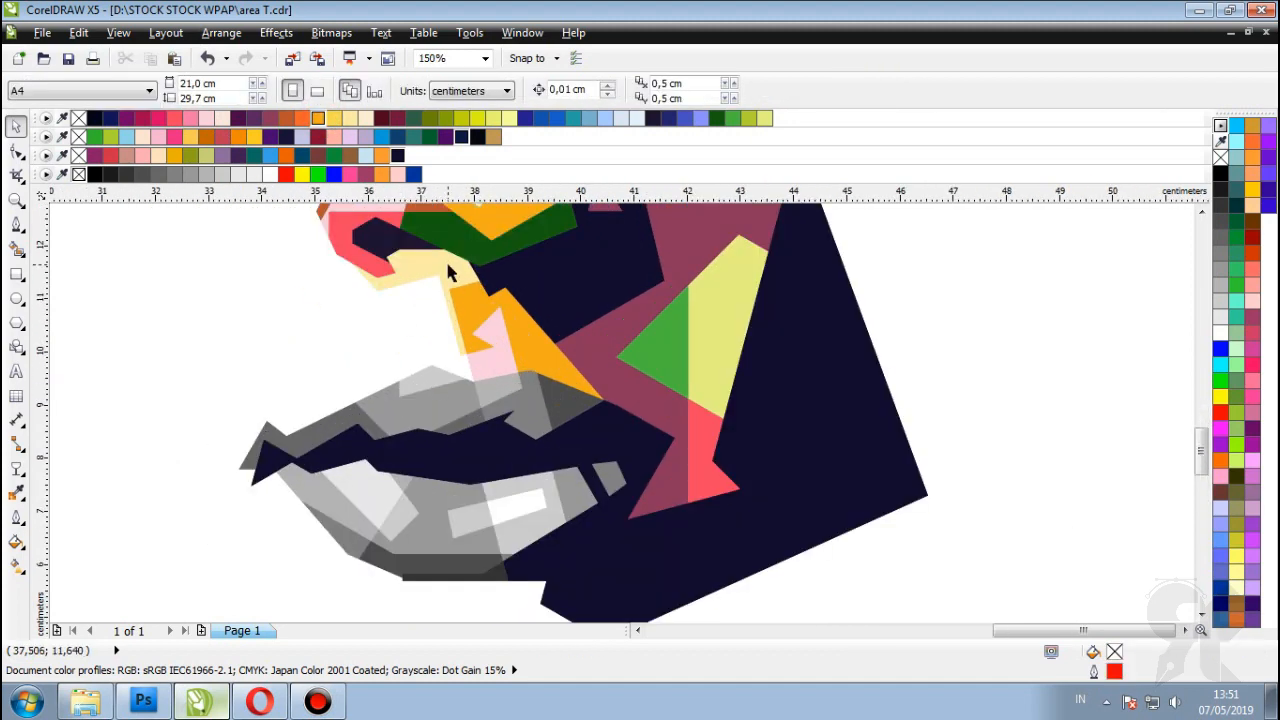
# Step: Fill the upper-lip shapes pink and deep pink, and the small shape beside them olive
pyautogui.click(443, 257)
pyautogui.scroll(-2, 440, 330)
pyautogui.scroll(4, 451, 420)
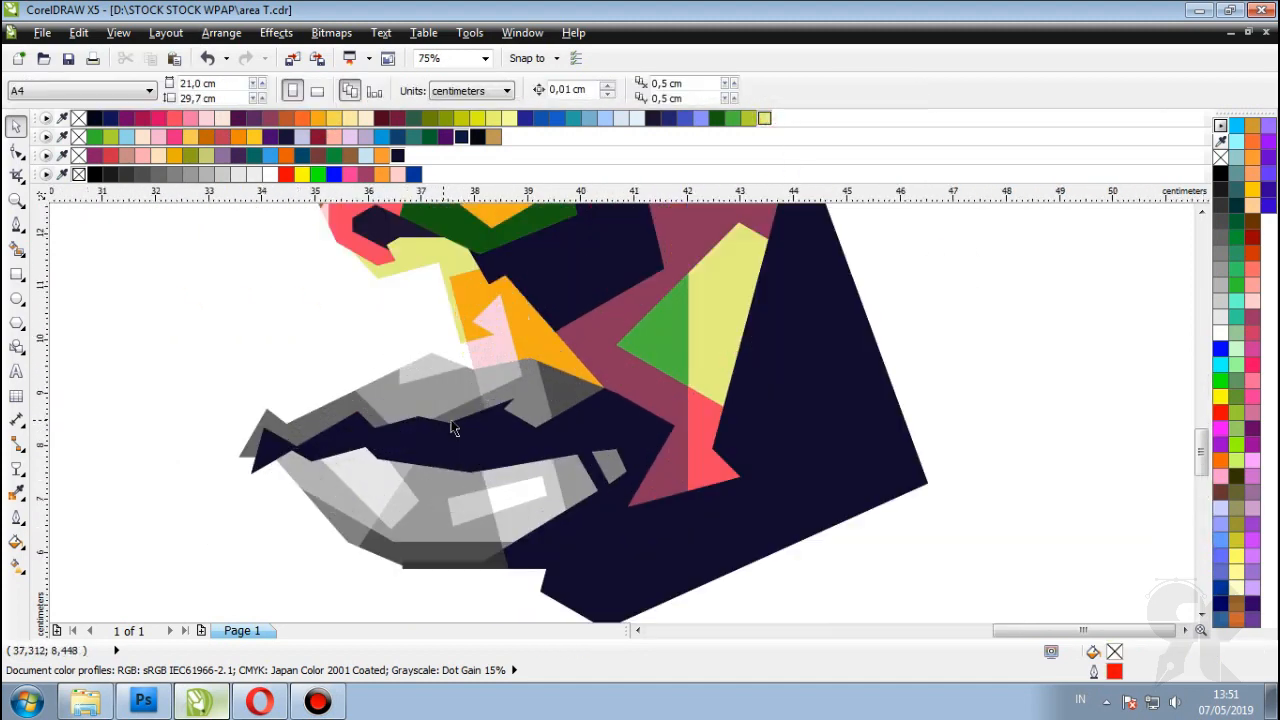
pyautogui.click(434, 329)
pyautogui.click(190, 118)
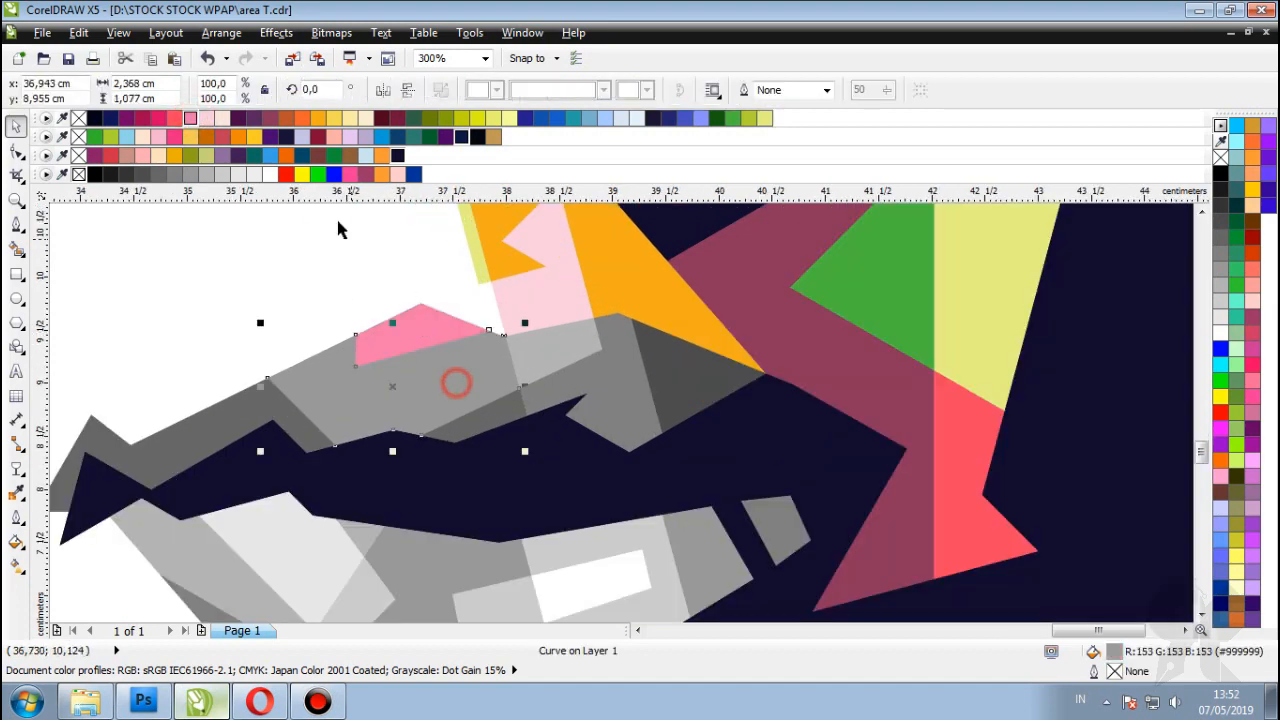
pyautogui.click(162, 118)
pyautogui.click(565, 352)
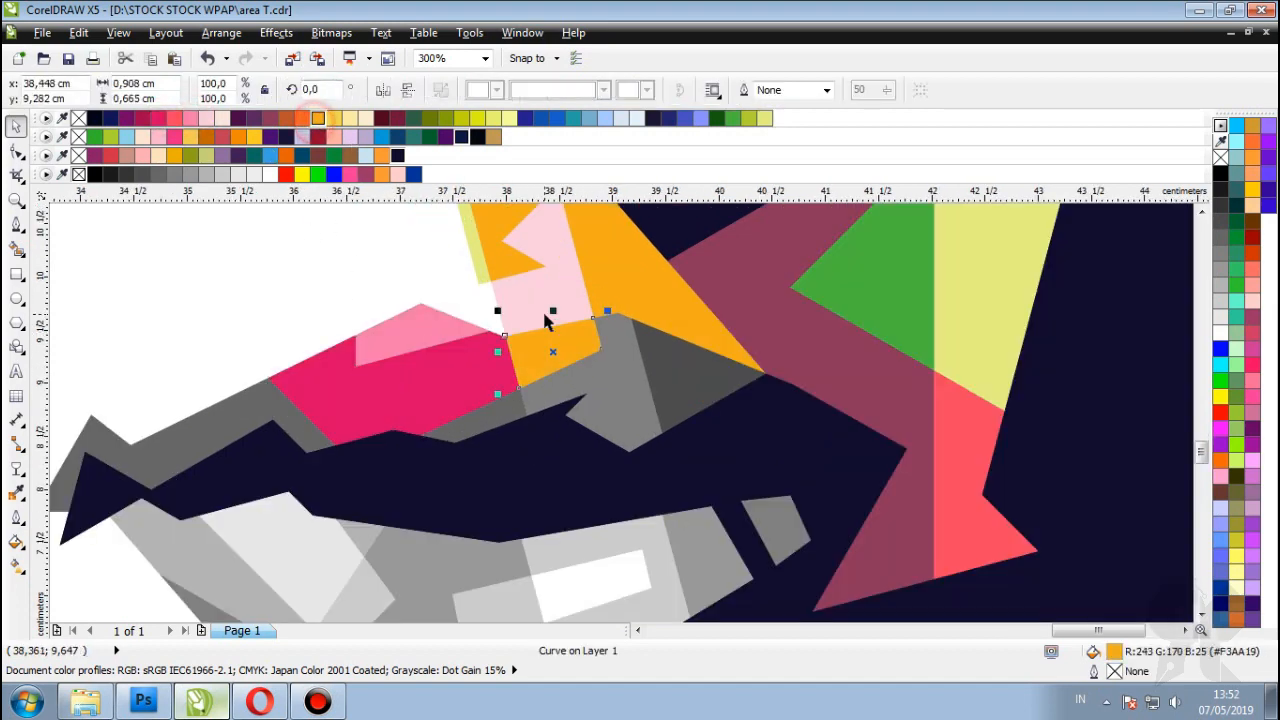
pyautogui.click(748, 119)
# Step: Fill the remaining upper-lip shapes green, dark green and maroon, including the larger lip shape
pyautogui.click(616, 397)
pyautogui.click(733, 118)
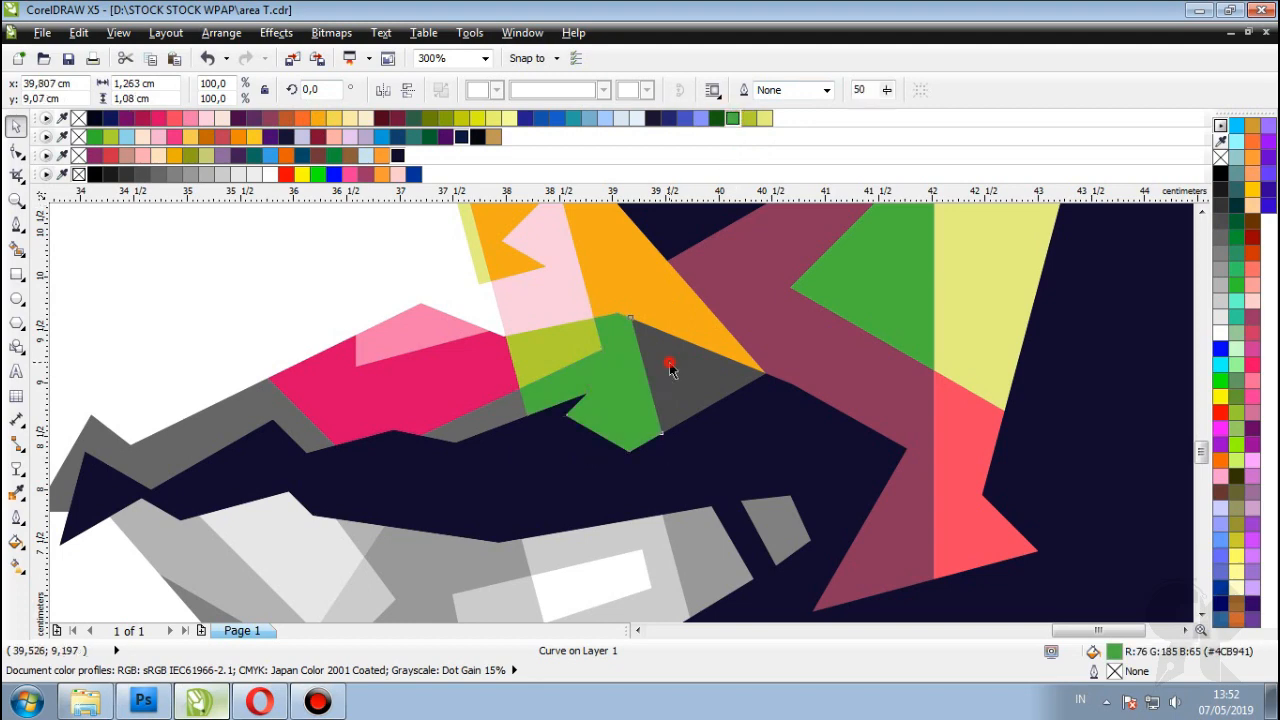
pyautogui.click(666, 363)
pyautogui.click(716, 118)
pyautogui.click(509, 405)
pyautogui.click(279, 118)
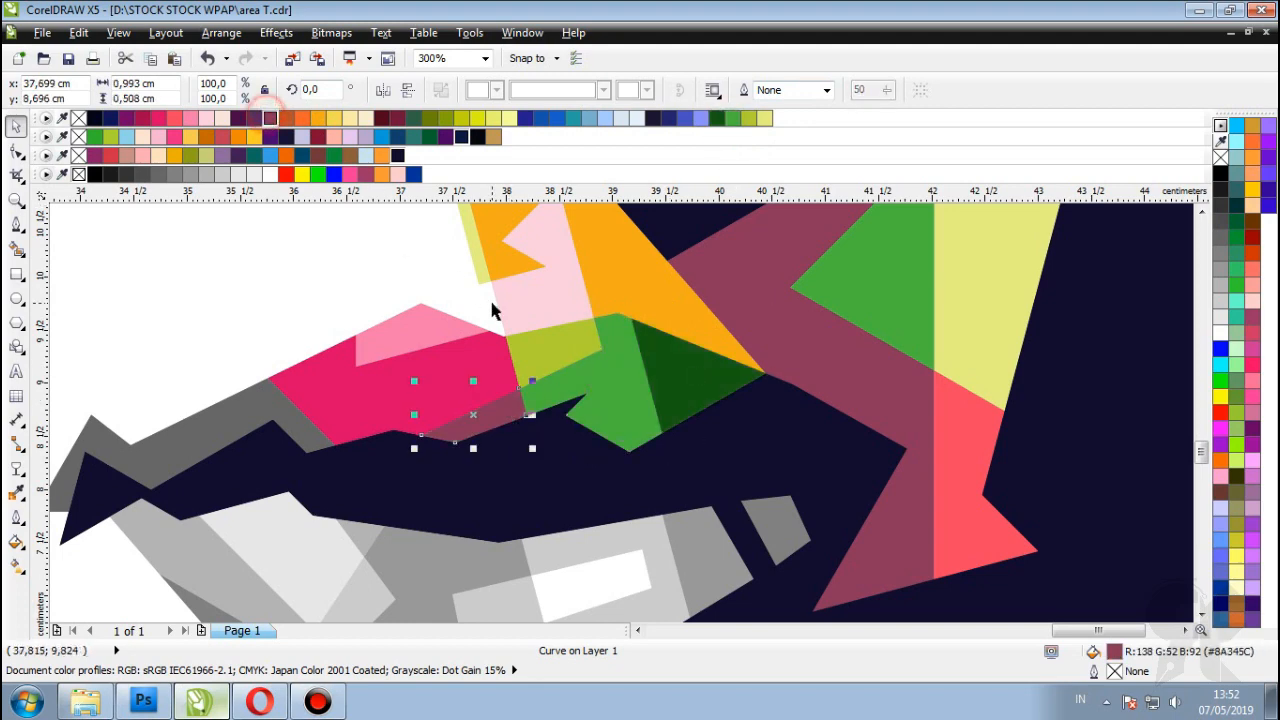
pyautogui.scroll(1, 494, 306)
pyautogui.hscroll(-1, 494, 306)
pyautogui.click(350, 350)
pyautogui.click(270, 118)
# Step: Zoom out with F3 to review the lip colours, then select the grey lower-lip shape
pyautogui.press('F3')
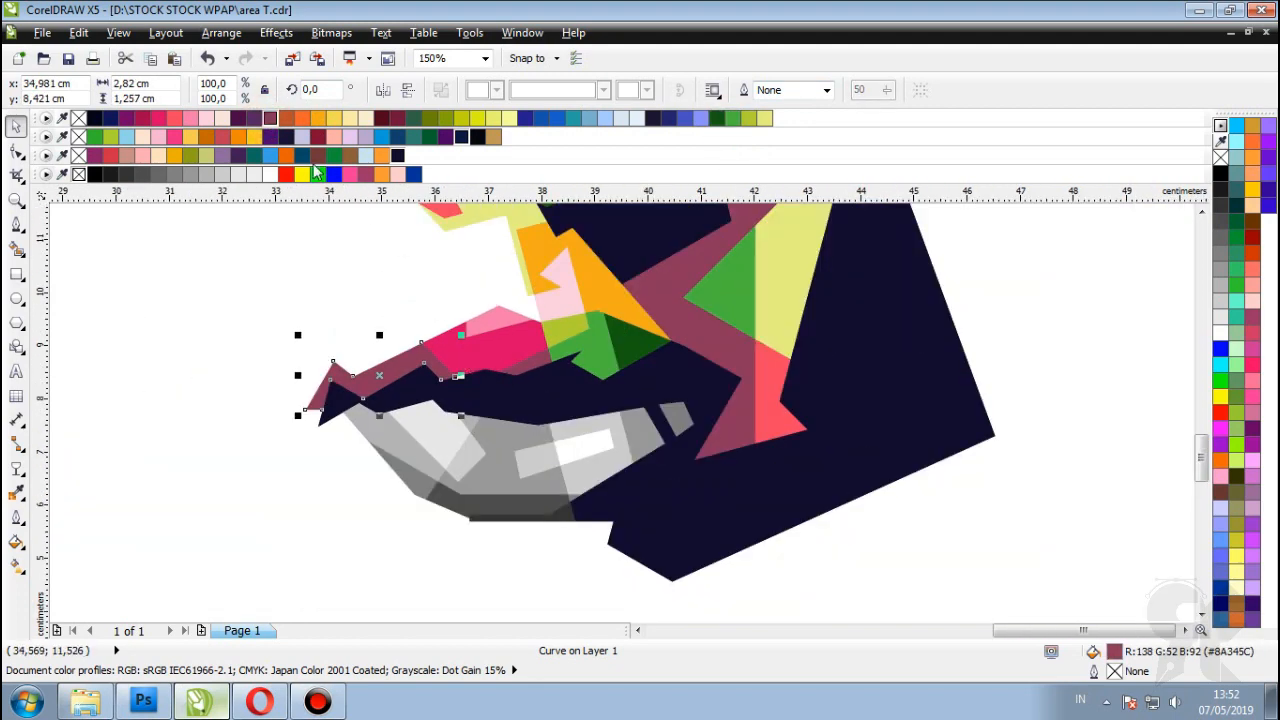
pyautogui.press('F3')
pyautogui.click(854, 303)
pyautogui.scroll(2, 497, 388)
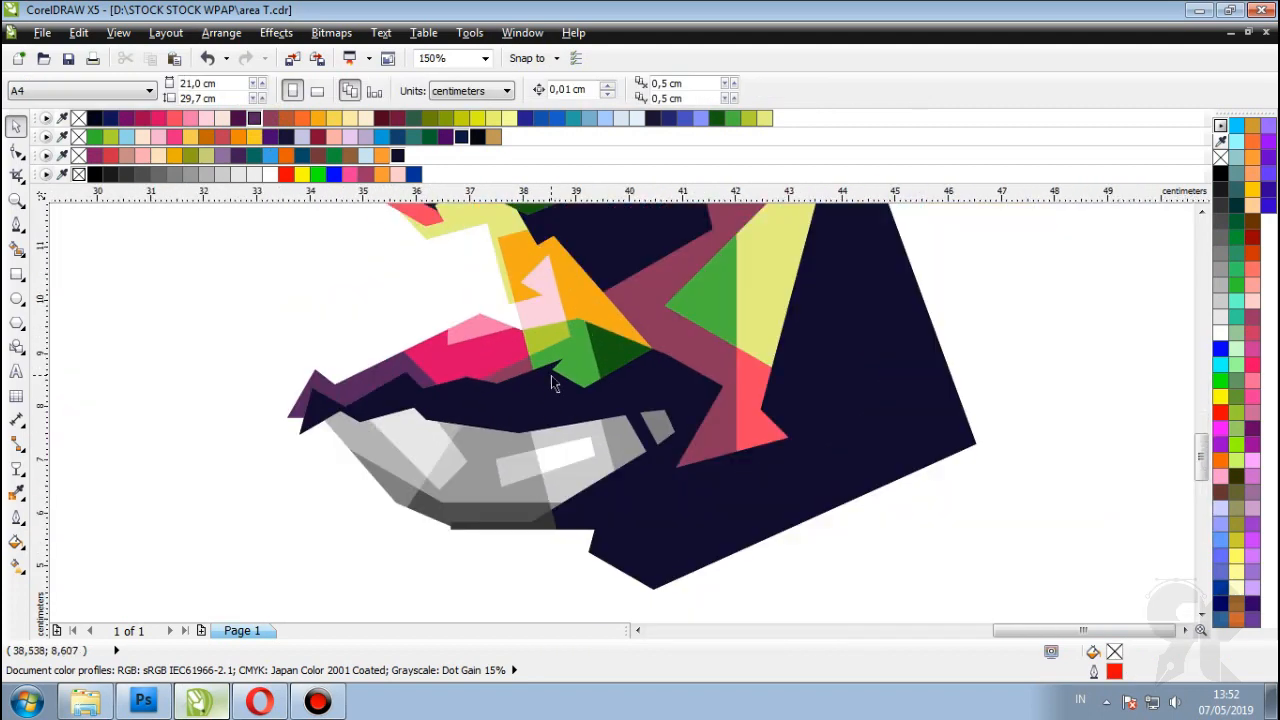
pyautogui.click(381, 404)
# Step: Fill lower-lip shapes light pink and pink, and the central shape orange-brown
pyautogui.click(208, 118)
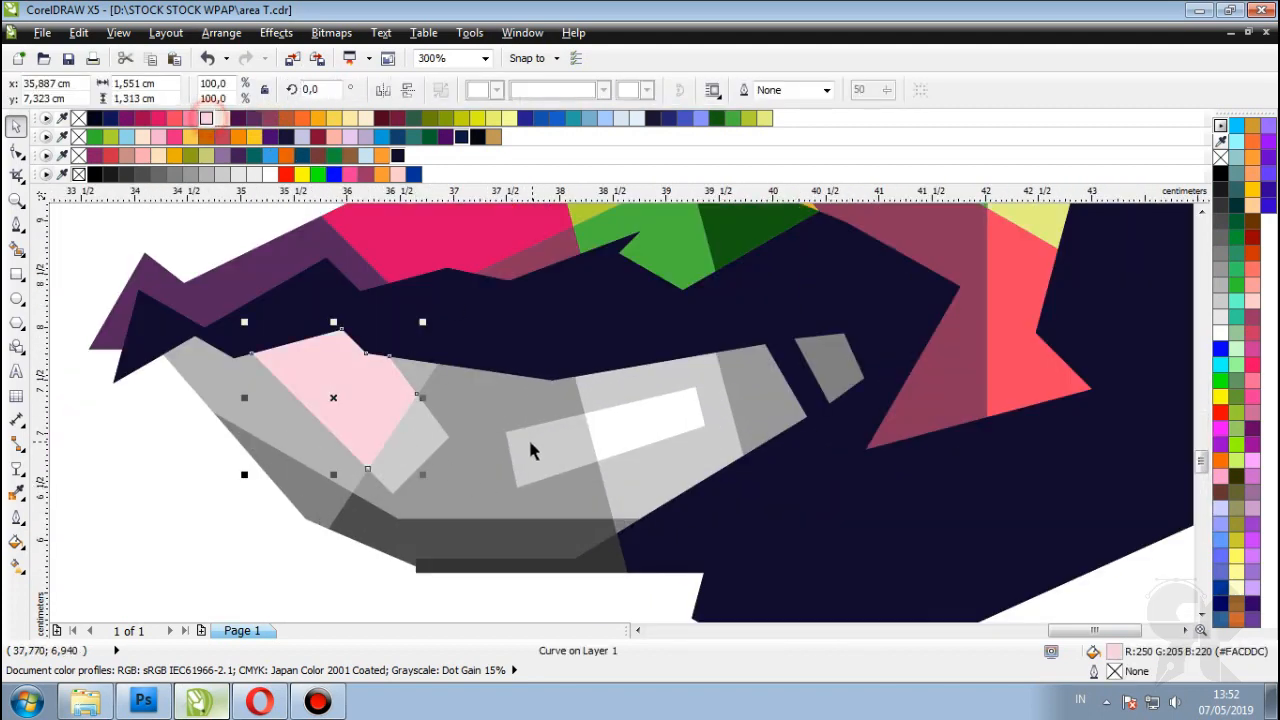
pyautogui.click(423, 443)
pyautogui.click(190, 118)
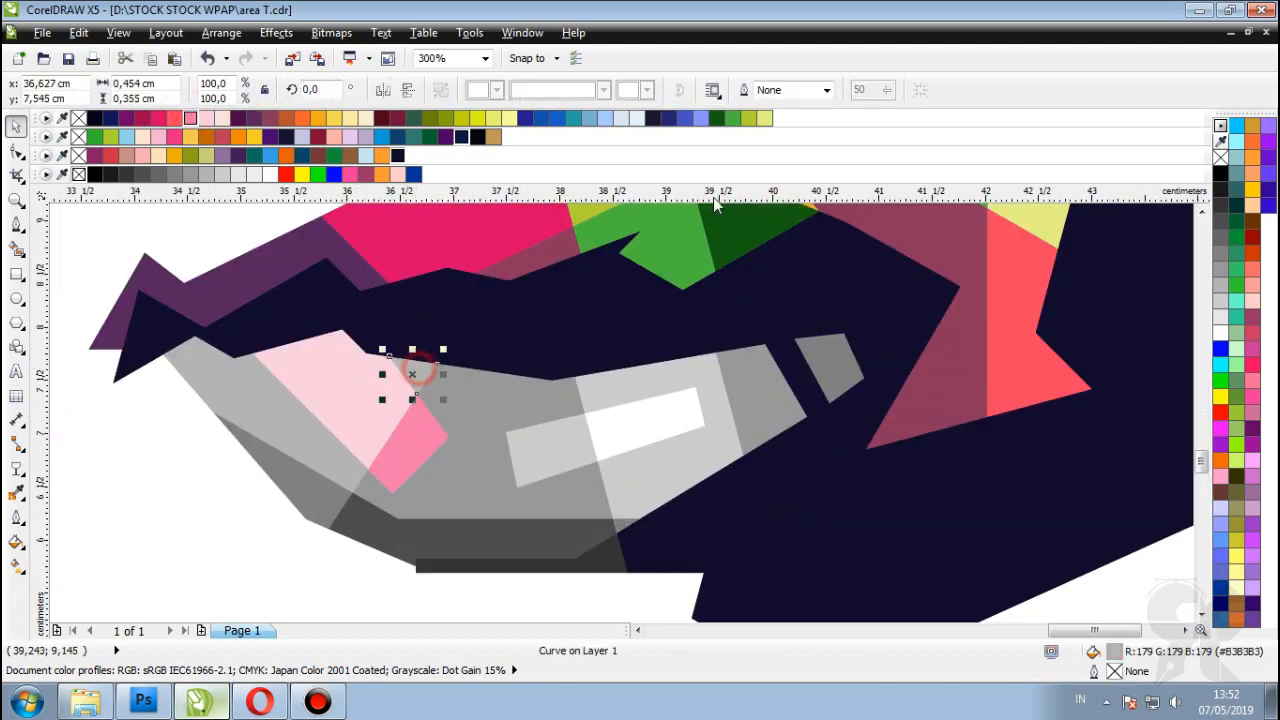
pyautogui.click(457, 423)
pyautogui.click(731, 118)
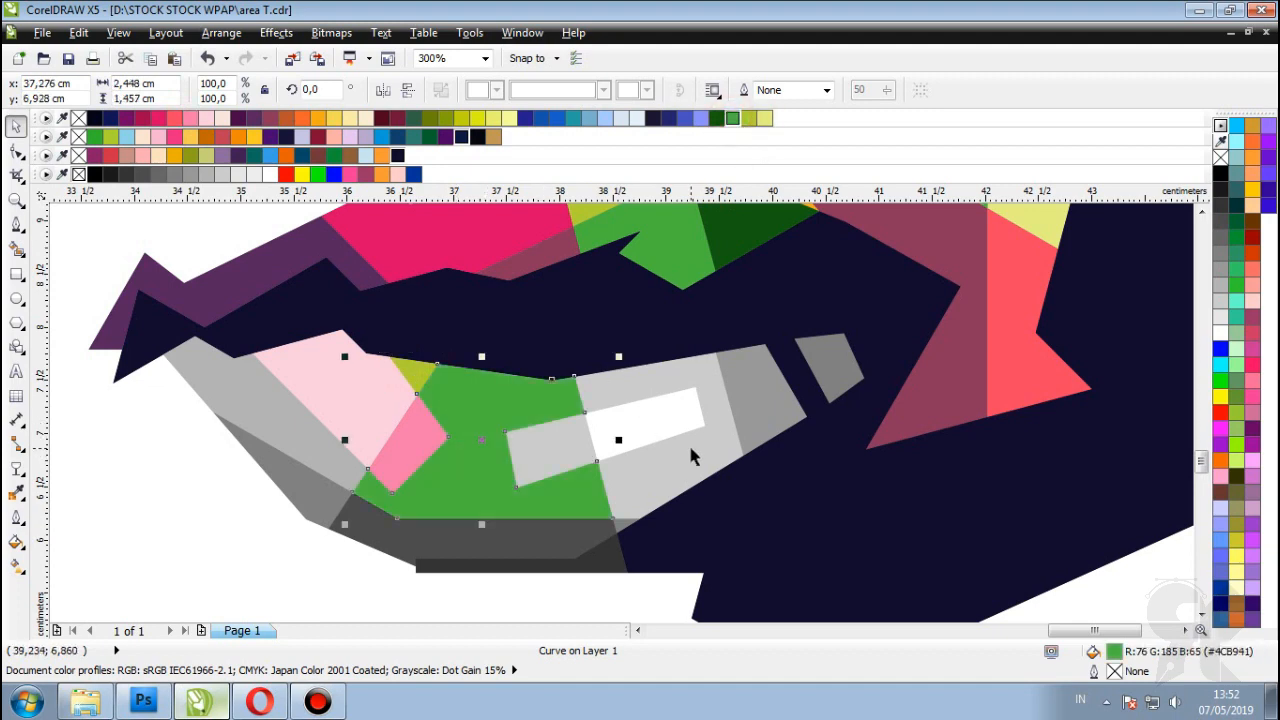
pyautogui.scroll(-2, 690, 455)
pyautogui.scroll(2, 700, 450)
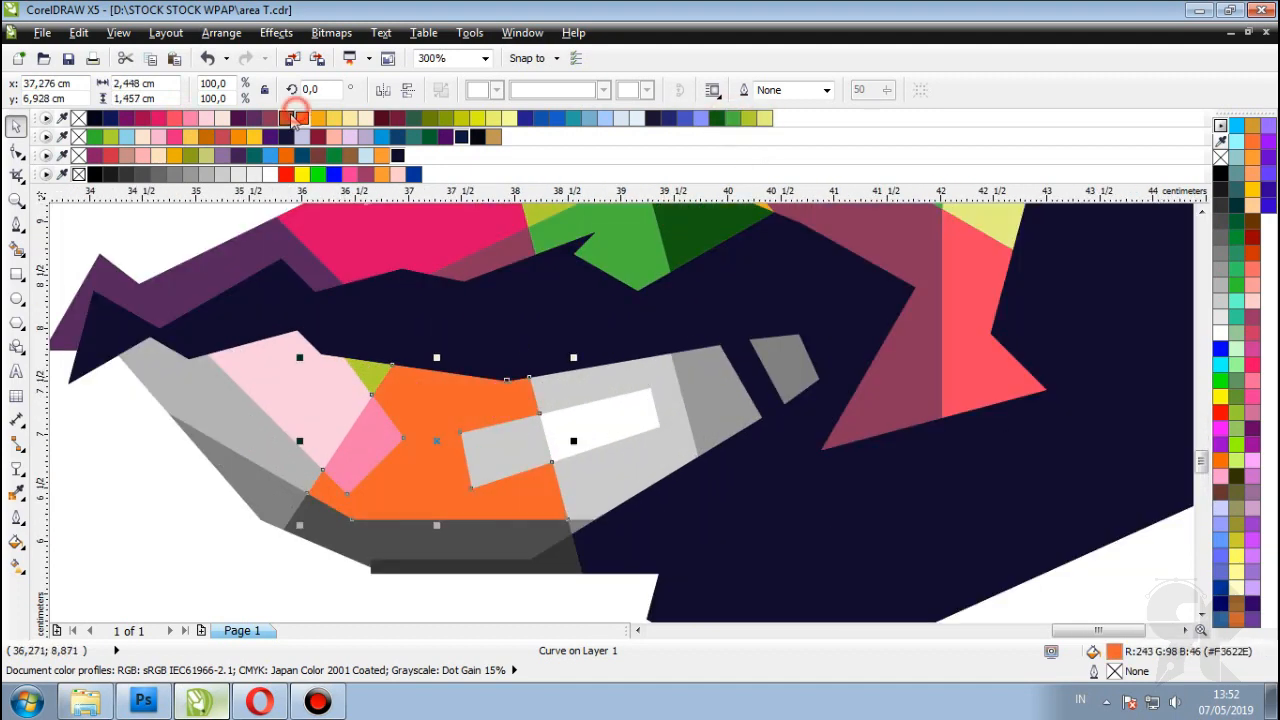
pyautogui.click(292, 118)
pyautogui.scroll(-1, 519, 410)
pyautogui.scroll(1, 519, 410)
# Step: Fill the small lower-lip shape orange and the large shape yellow-green
pyautogui.click(324, 396)
pyautogui.click(332, 118)
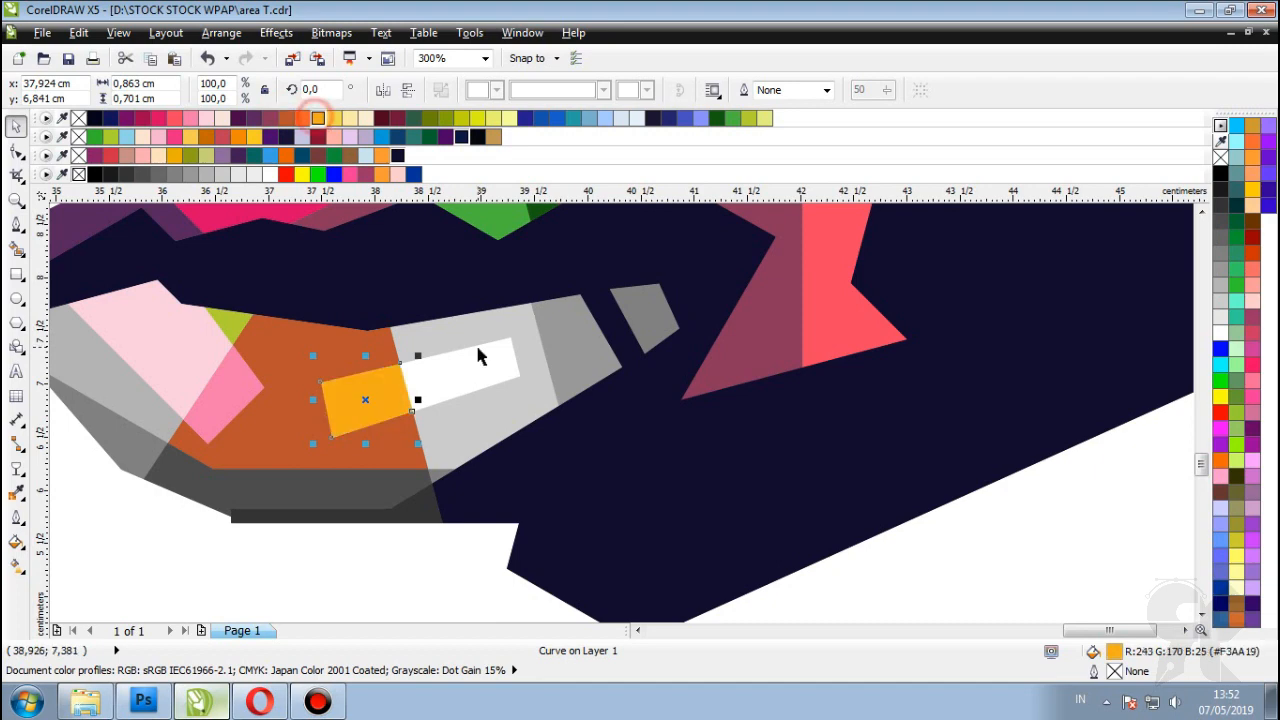
pyautogui.click(475, 342)
pyautogui.click(350, 118)
pyautogui.scroll(1, 480, 351)
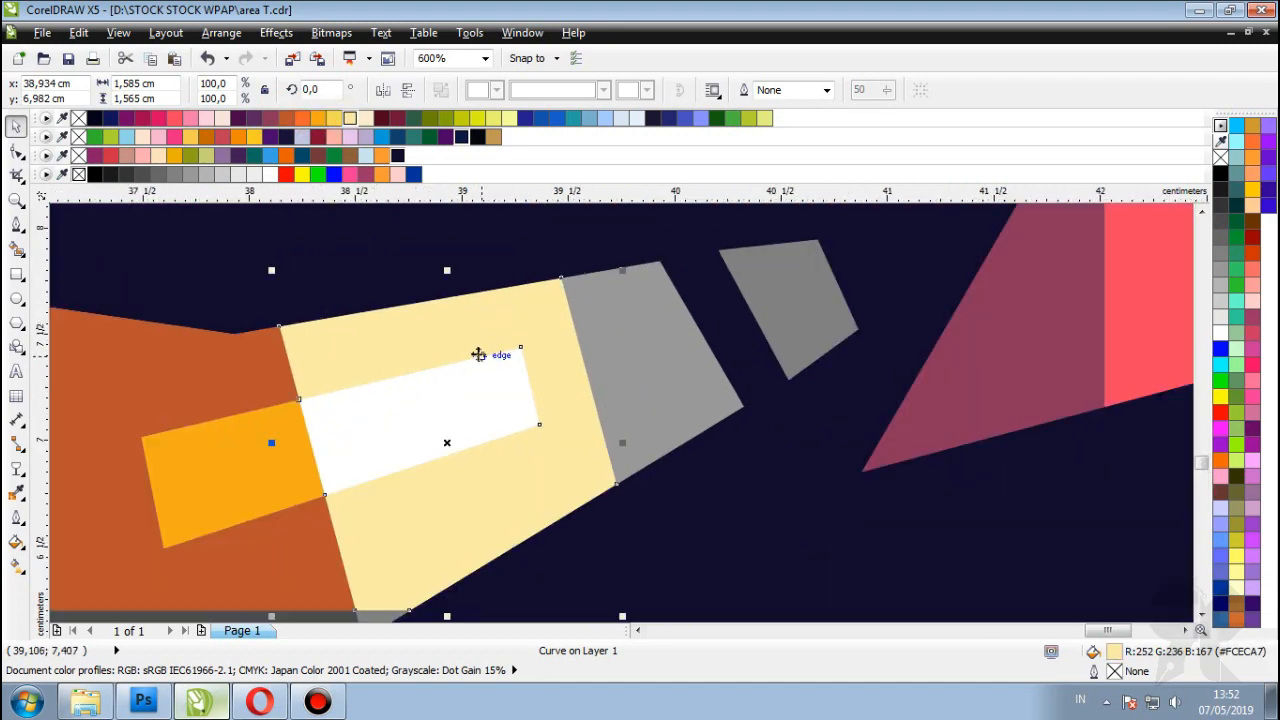
pyautogui.scroll(-1, 493, 355)
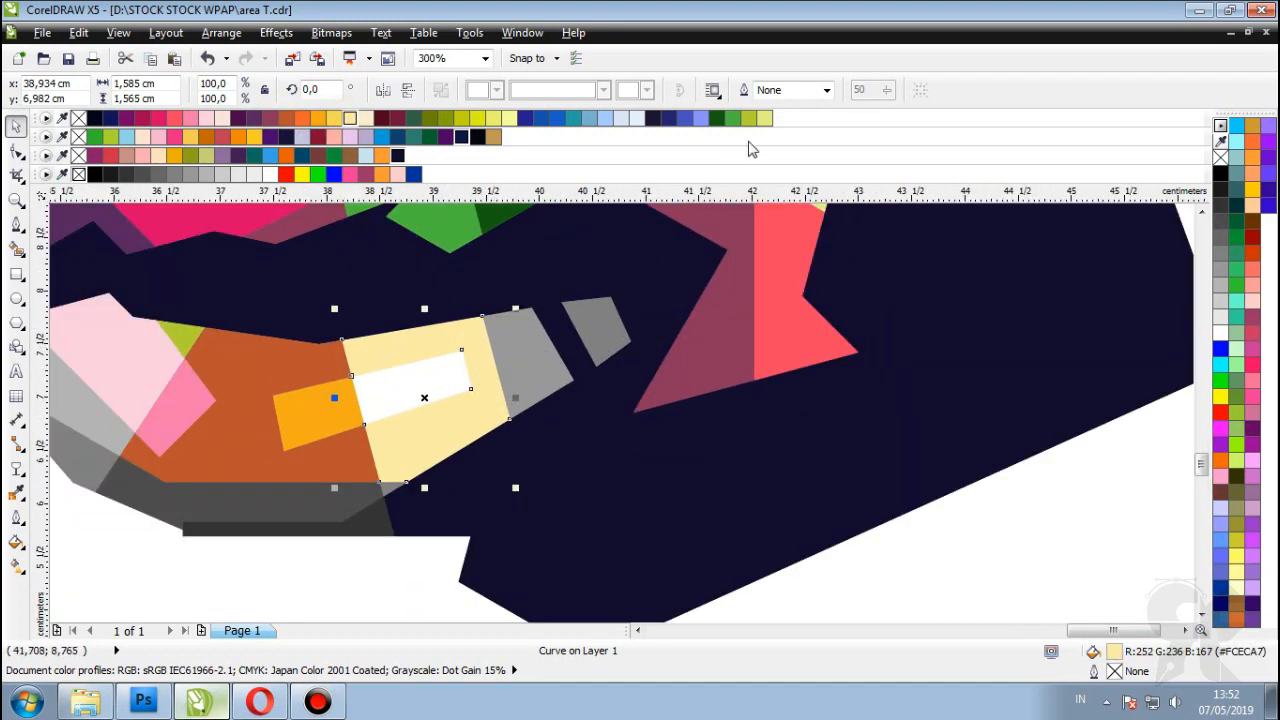
pyautogui.click(765, 118)
# Step: Fill the two neighbouring grey lip shapes green
pyautogui.click(545, 360)
pyautogui.click(732, 118)
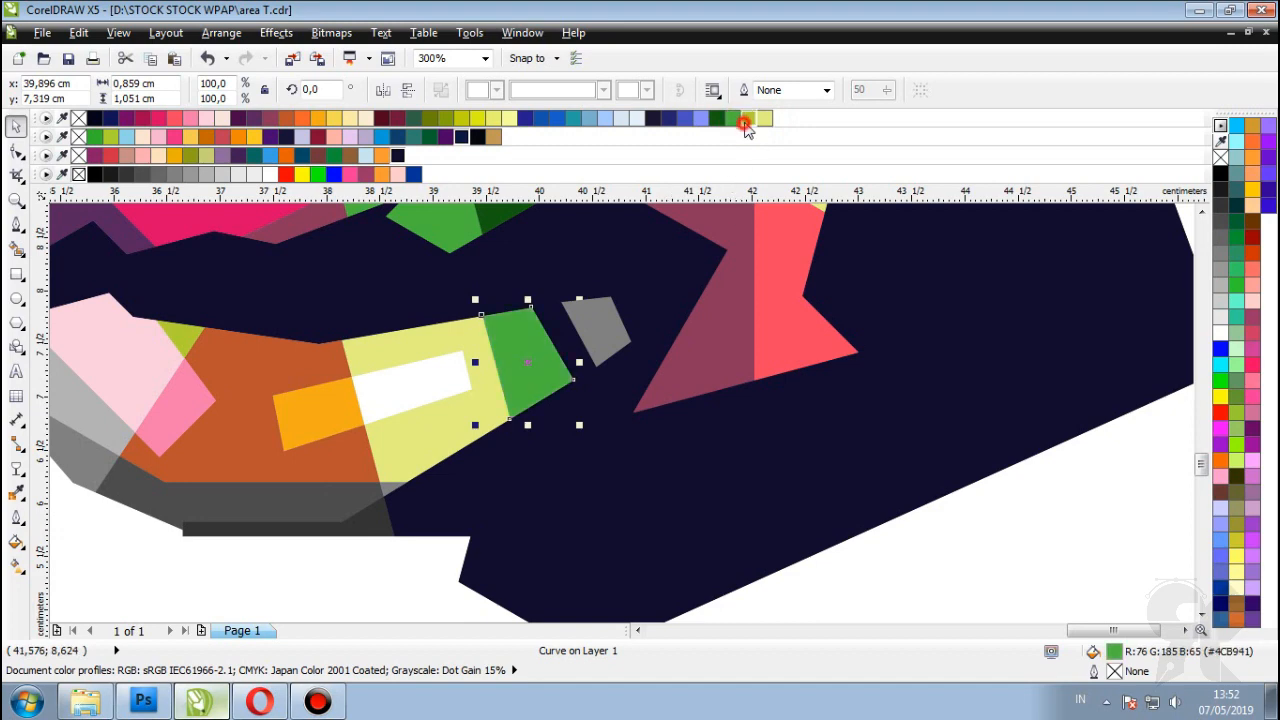
pyautogui.click(597, 330)
pyautogui.click(732, 118)
pyautogui.scroll(-3, 500, 400)
pyautogui.click(895, 372)
pyautogui.scroll(2, 620, 400)
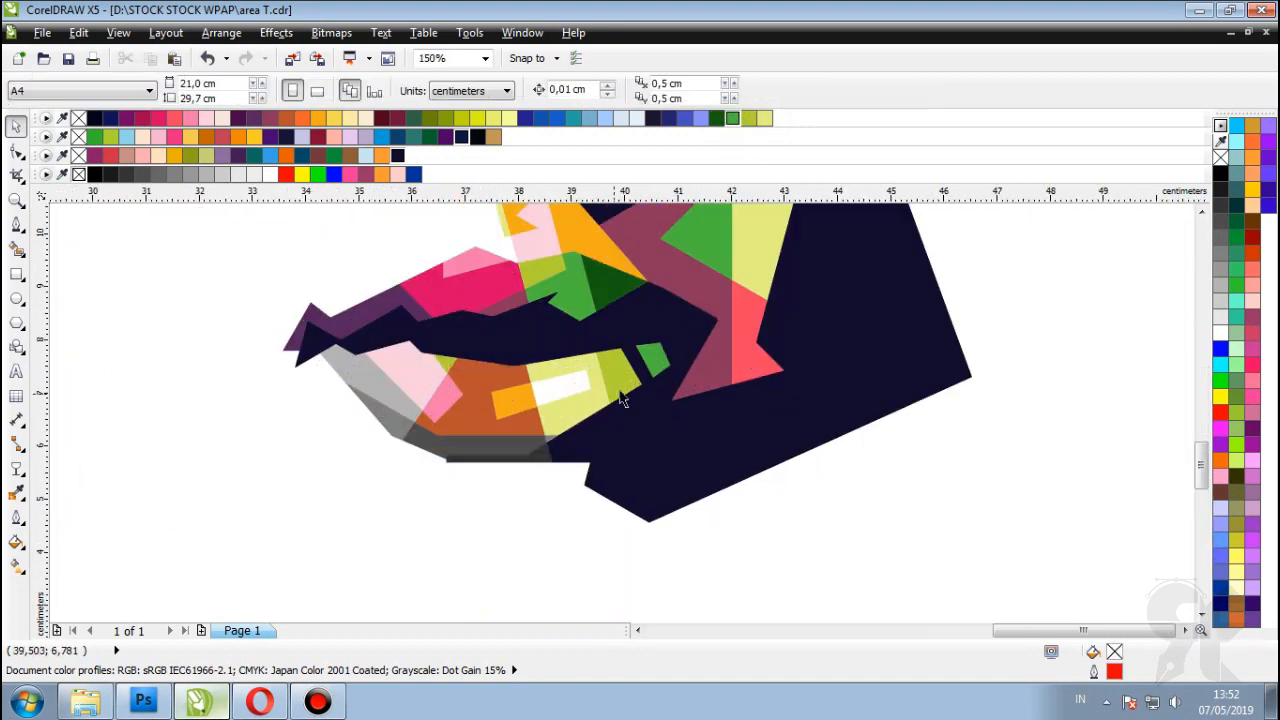
pyautogui.scroll(2, 620, 400)
# Step: Change the yellow-green shape to green and the small green shape to light blue
pyautogui.click(622, 390)
pyautogui.click(735, 118)
pyautogui.click(651, 348)
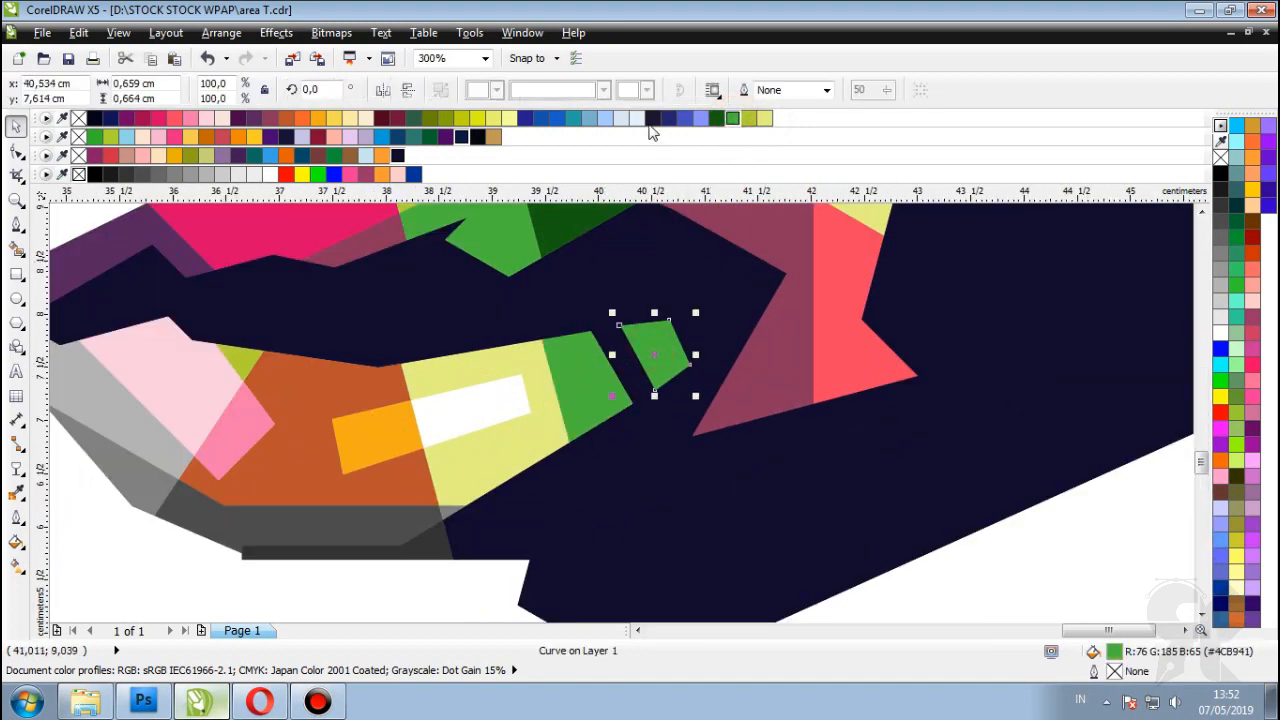
pyautogui.click(702, 118)
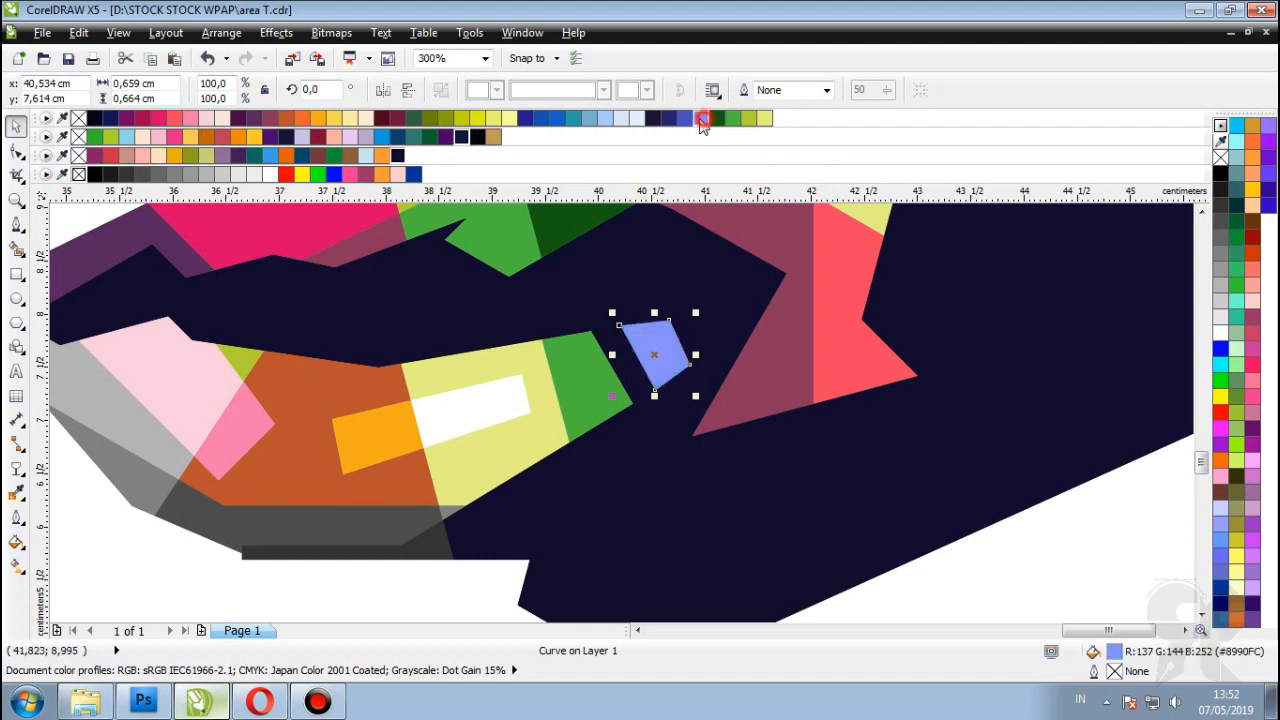
pyautogui.click(684, 118)
pyautogui.click(700, 118)
pyautogui.scroll(-4, 630, 400)
pyautogui.scroll(4, 600, 408)
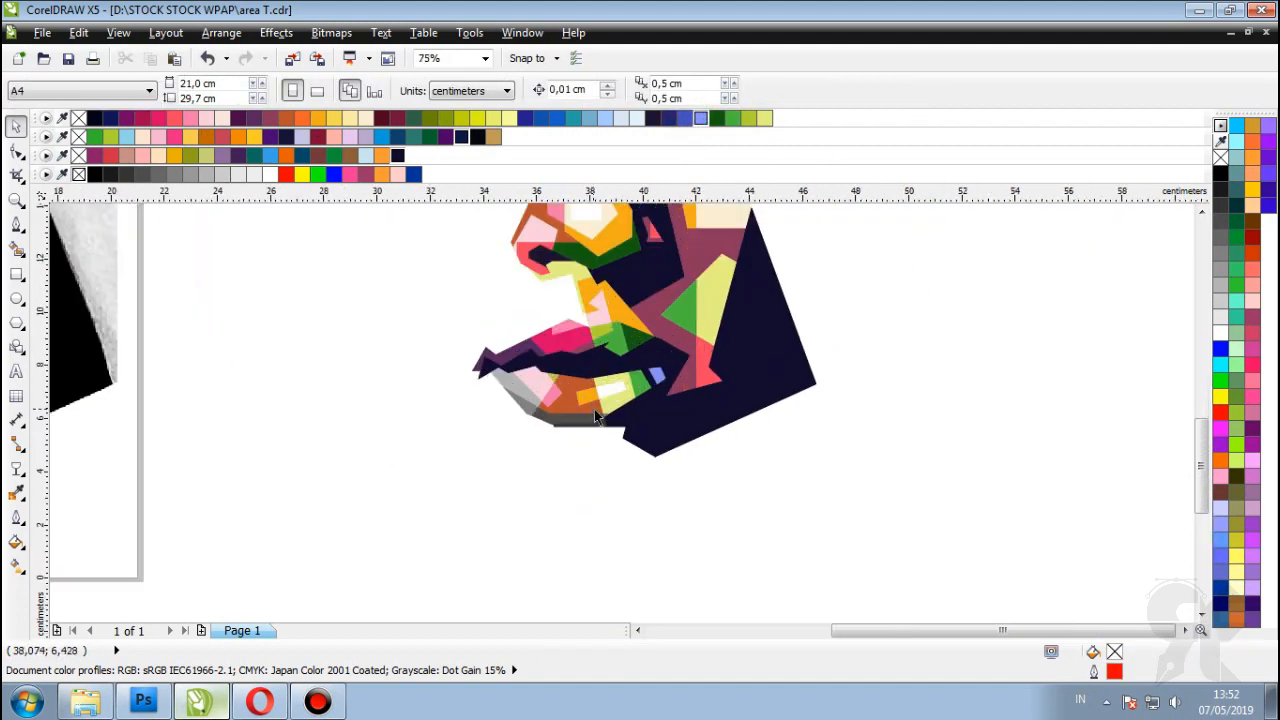
# Step: Fill the dark grey bottom lip shape maroon
pyautogui.click(545, 449)
pyautogui.click(280, 120)
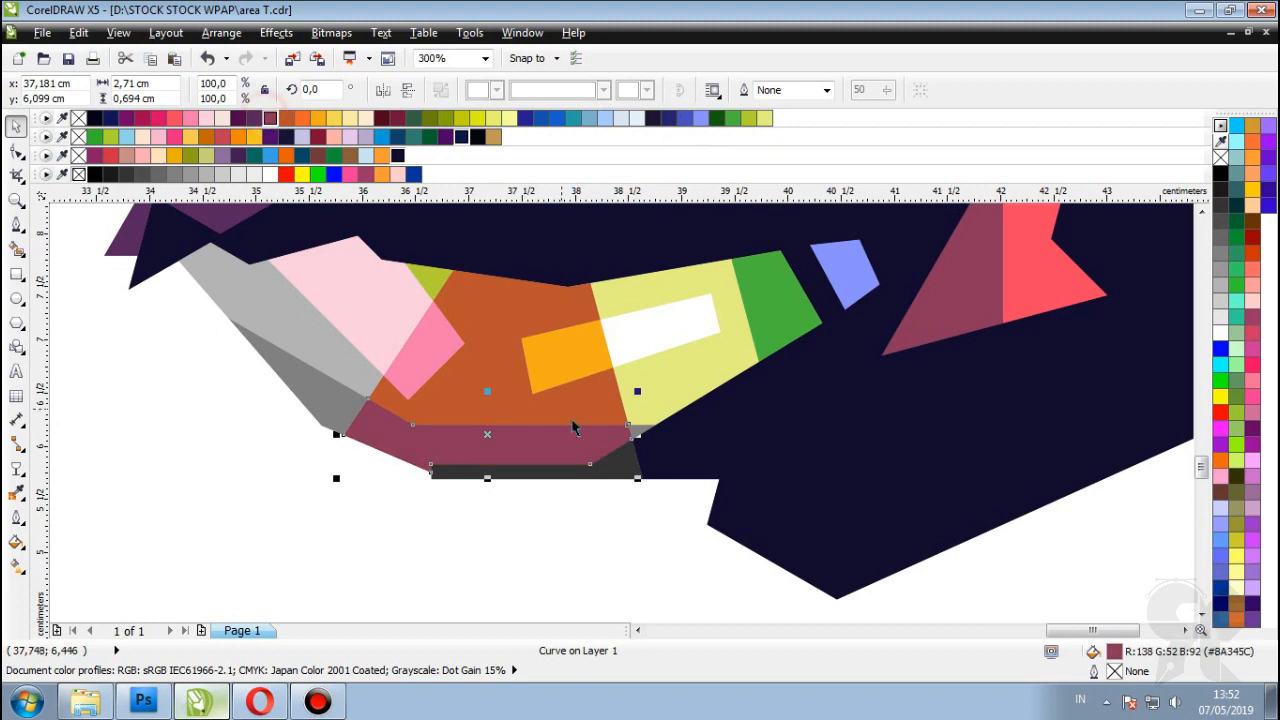
pyautogui.scroll(3, 637, 497)
pyautogui.click(640, 495)
pyautogui.scroll(-3, 633, 447)
# Step: Fill the lip-corner shape crimson and the grey shape beside it pink
pyautogui.click(432, 423)
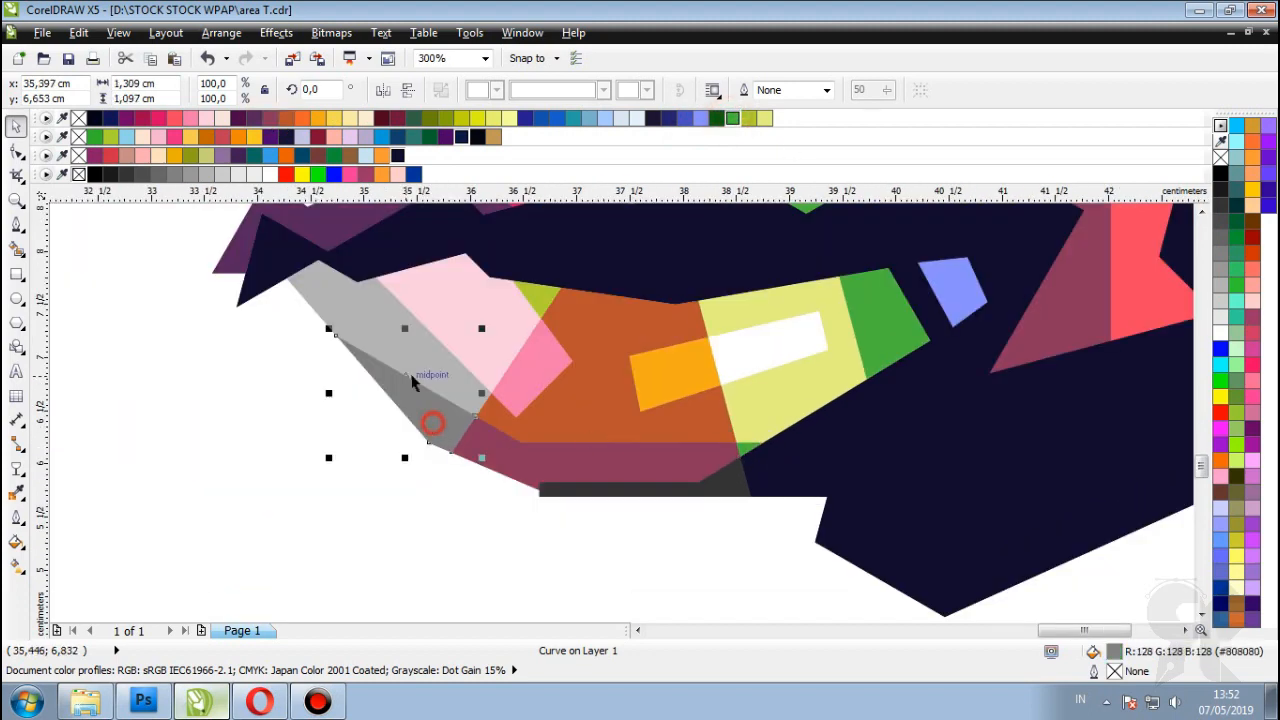
pyautogui.click(285, 119)
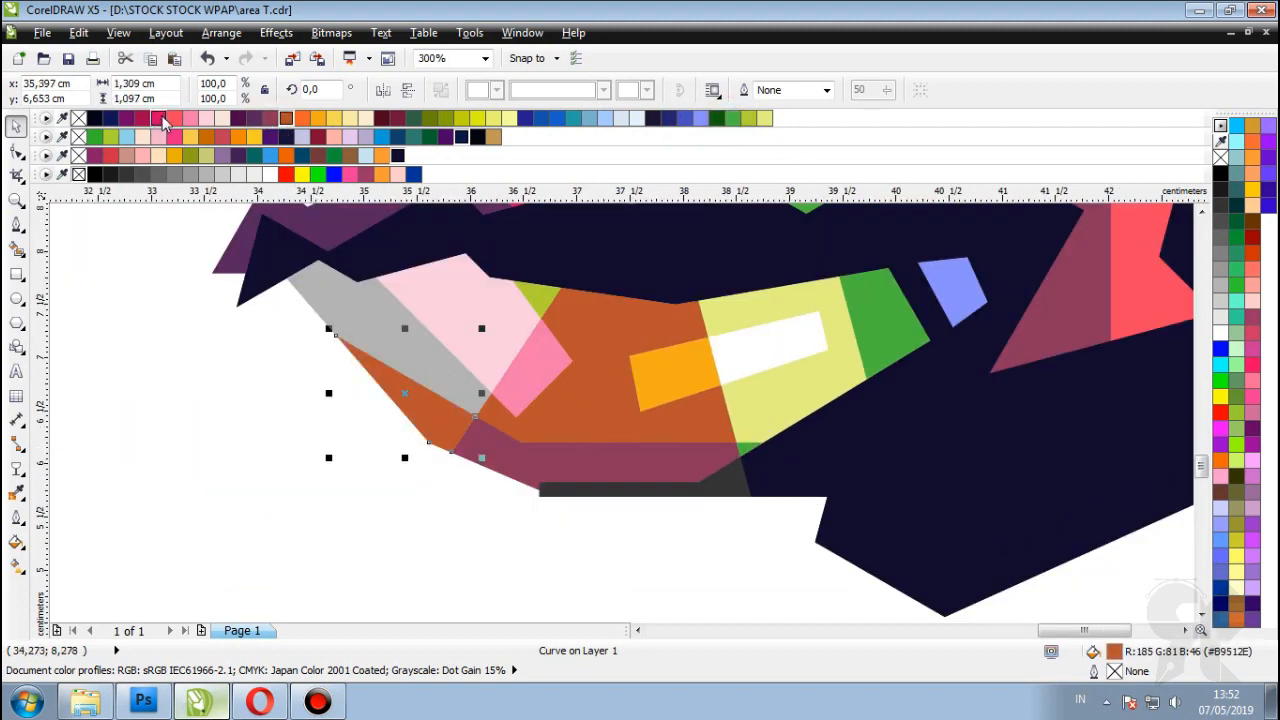
pyautogui.click(165, 120)
pyautogui.click(350, 290)
pyautogui.click(188, 118)
pyautogui.scroll(-4, 805, 400)
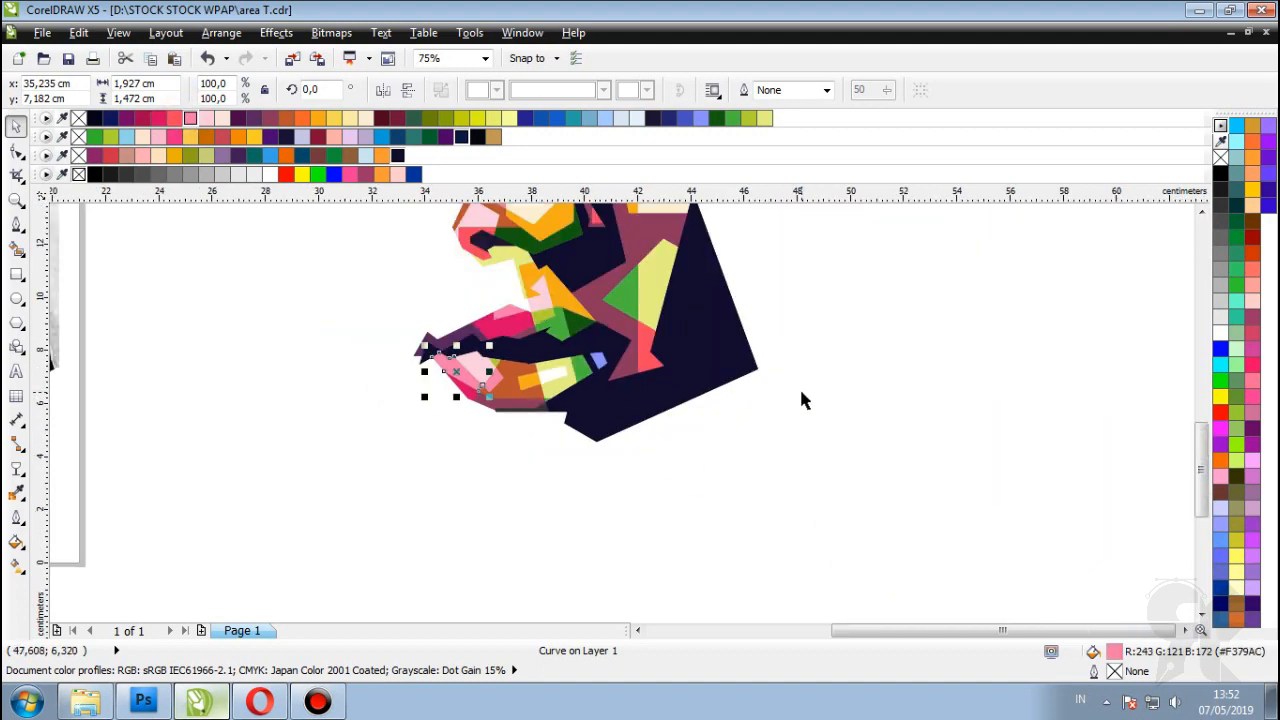
pyautogui.click(805, 400)
pyautogui.scroll(-2, 805, 400)
pyautogui.scroll(2, 851, 417)
pyautogui.scroll(-3, 851, 417)
pyautogui.scroll(1, 810, 432)
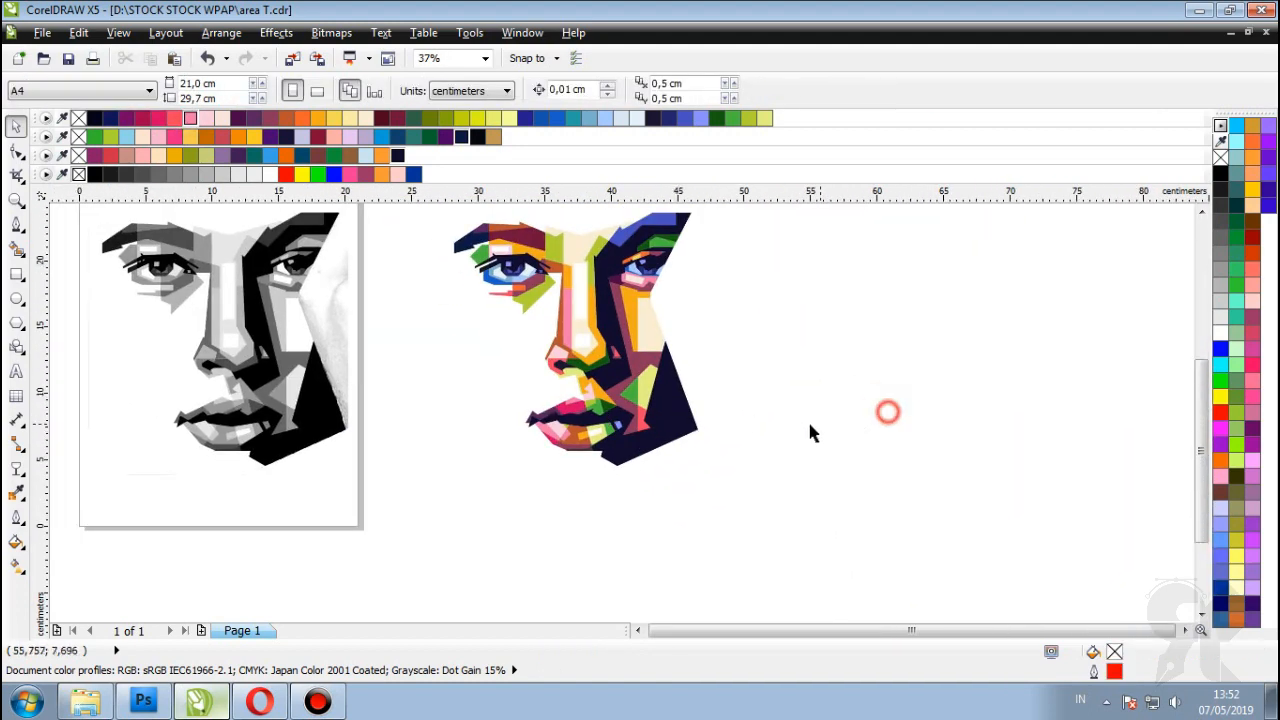
# Step: With the Text tool, type 'A' for the Area T title
pyautogui.scroll(-1, 783, 342)
pyautogui.scroll(1, 750, 321)
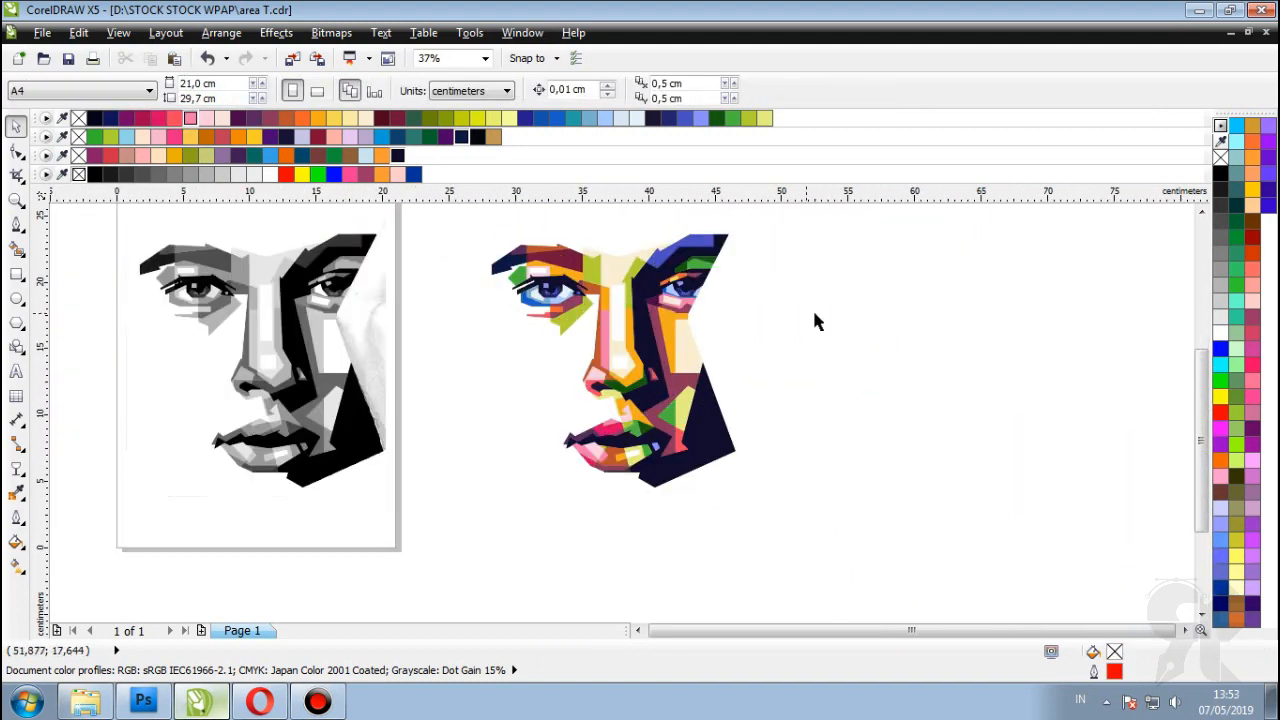
pyautogui.scroll(3, 695, 352)
pyautogui.scroll(-3, 834, 363)
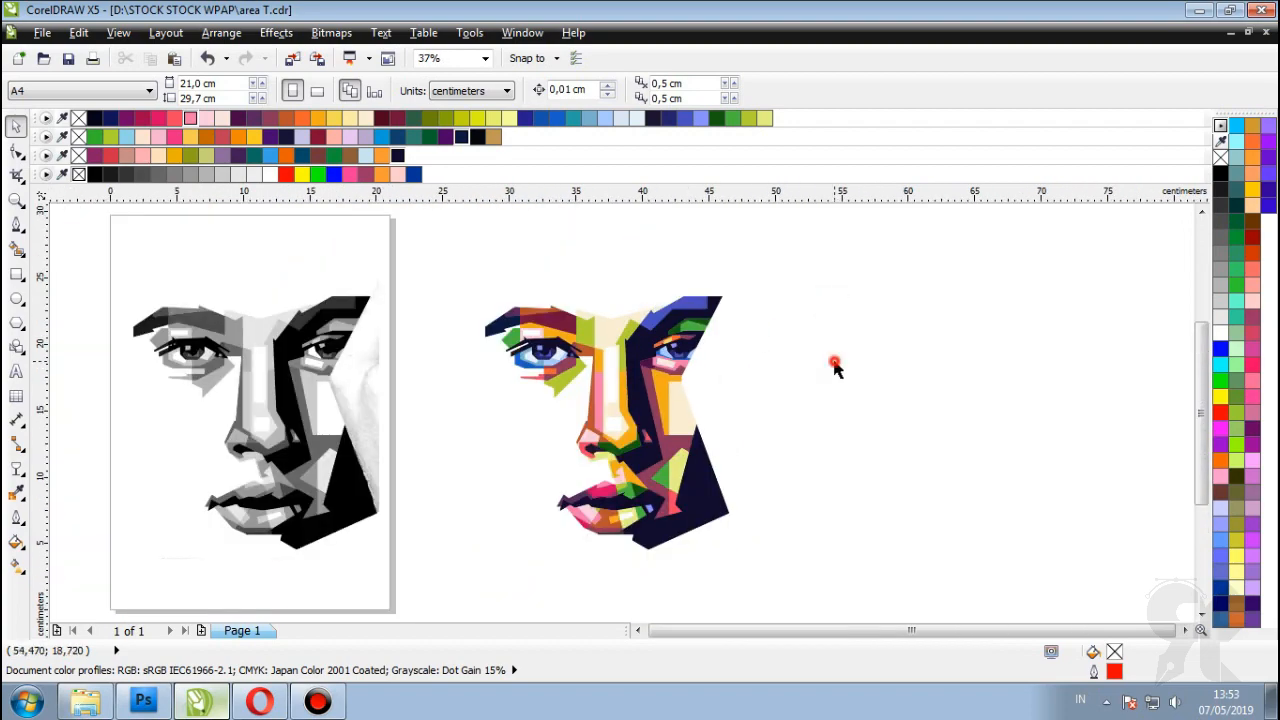
pyautogui.scroll(3, 646, 314)
pyautogui.scroll(-1, 505, 360)
pyautogui.scroll(-1, 697, 360)
pyautogui.scroll(3, 680, 286)
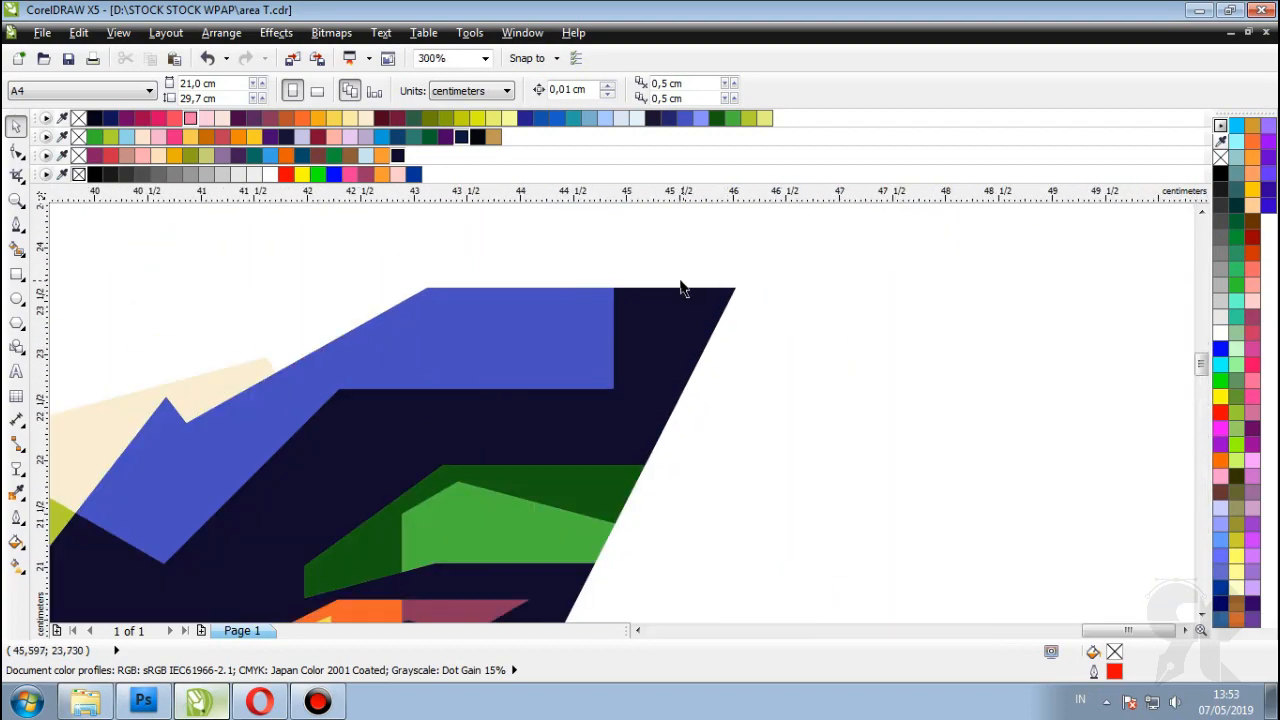
pyautogui.scroll(-3, 680, 286)
pyautogui.scroll(2, 648, 424)
pyautogui.scroll(-2, 648, 424)
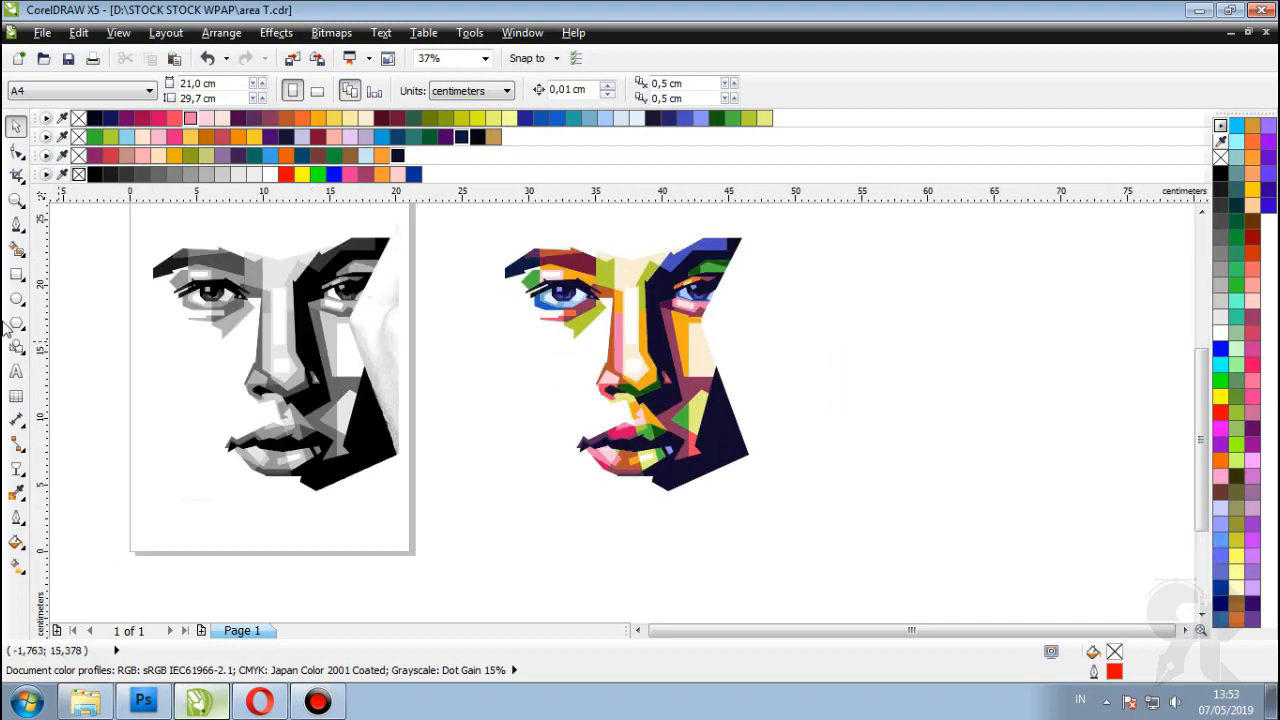
pyautogui.click(16, 371)
pyautogui.scroll(2, 557, 391)
pyautogui.scroll(-2, 543, 389)
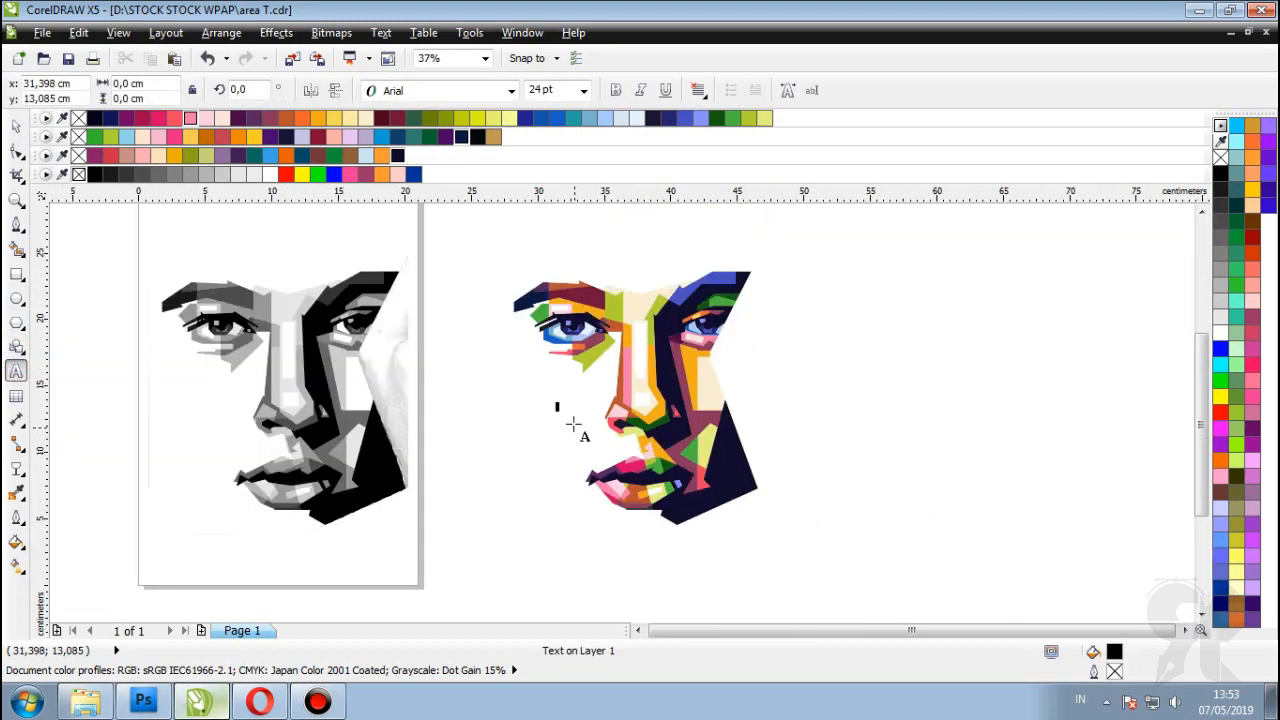
pyautogui.scroll(1, 574, 424)
pyautogui.write('Area T')
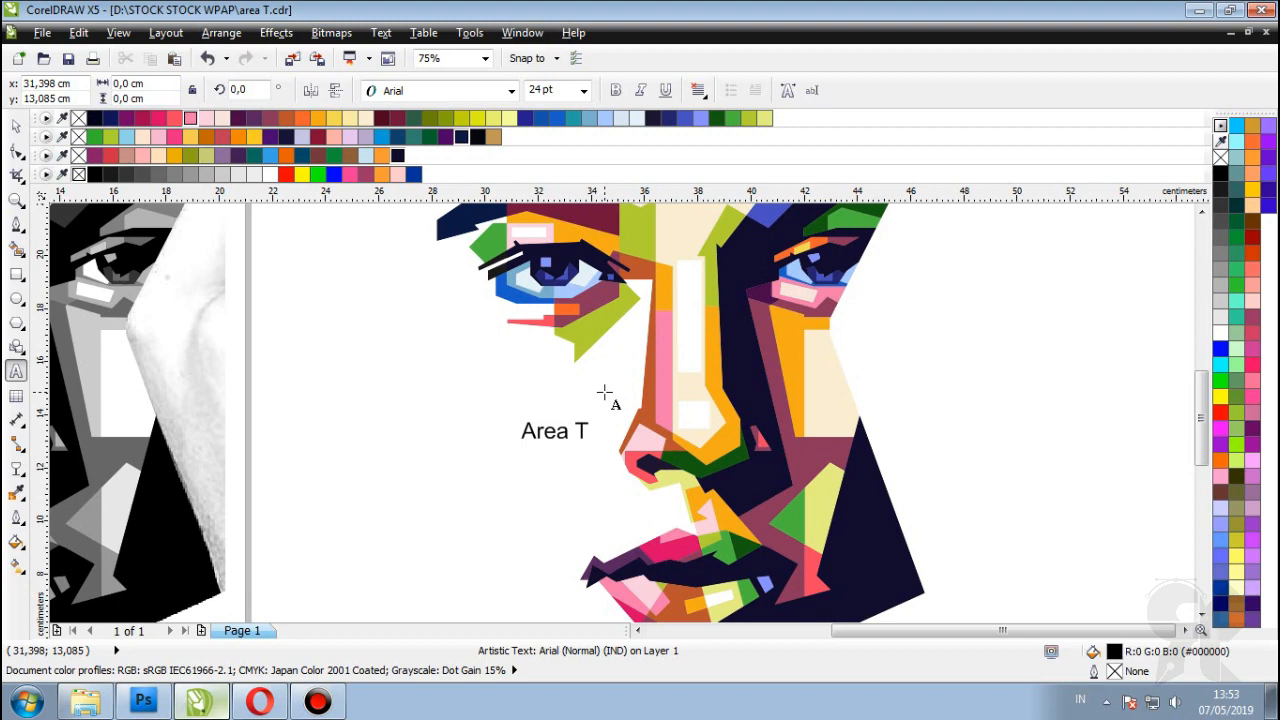
pyautogui.scroll(1, 591, 430)
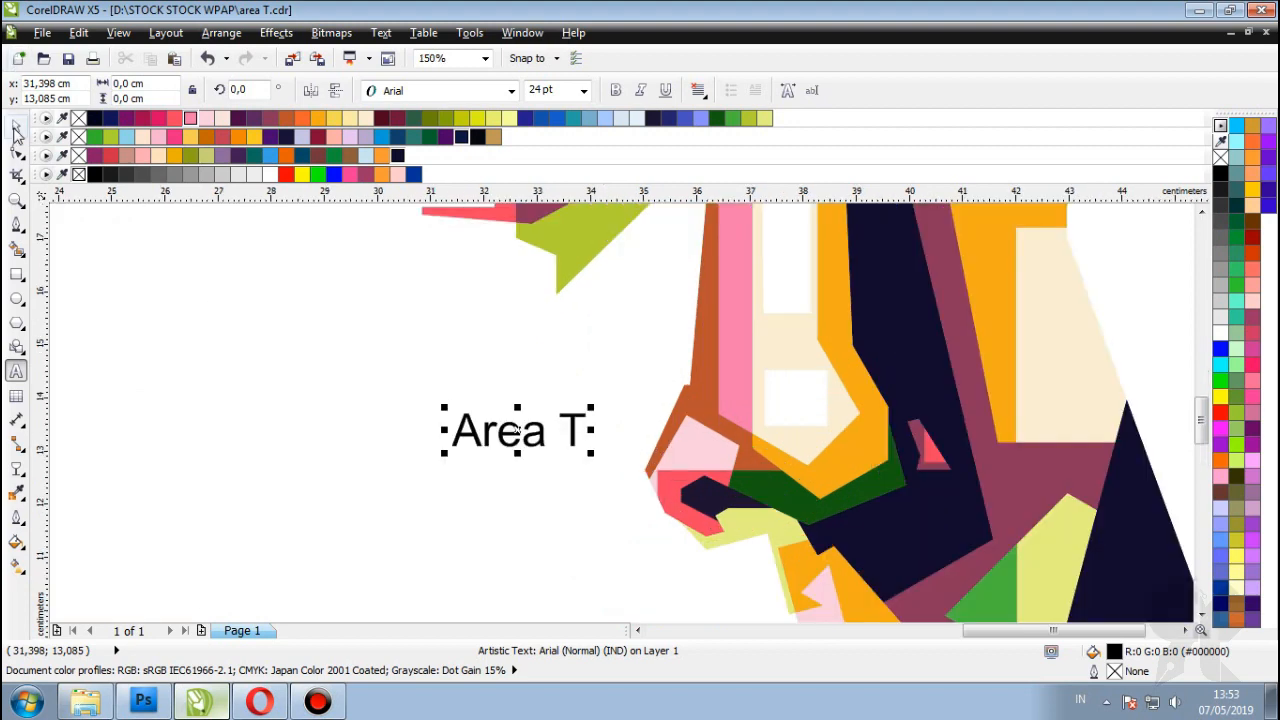
# Step: Enlarge the Area T title above the face and colour it dark navy
pyautogui.click(16, 128)
pyautogui.scroll(-2, 580, 491)
pyautogui.moveTo(571, 517); pyautogui.dragTo(658, 365)
pyautogui.scroll(2, 658, 365)
pyautogui.click(668, 118)
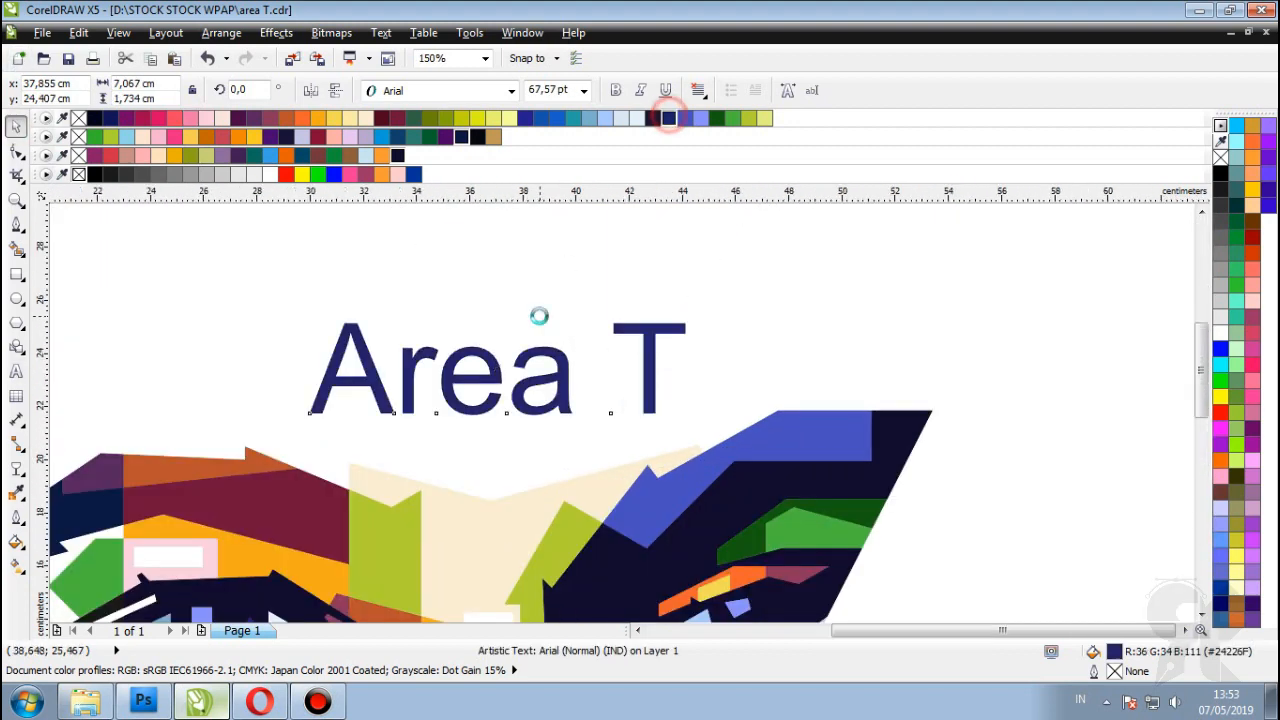
# Step: Marquee-select the colour face pieces to check the title's placement, then deselect
pyautogui.scroll(-2, 539, 316)
pyautogui.scroll(-1, 886, 551)
pyautogui.moveTo(886, 551); pyautogui.dragTo(535, 275)
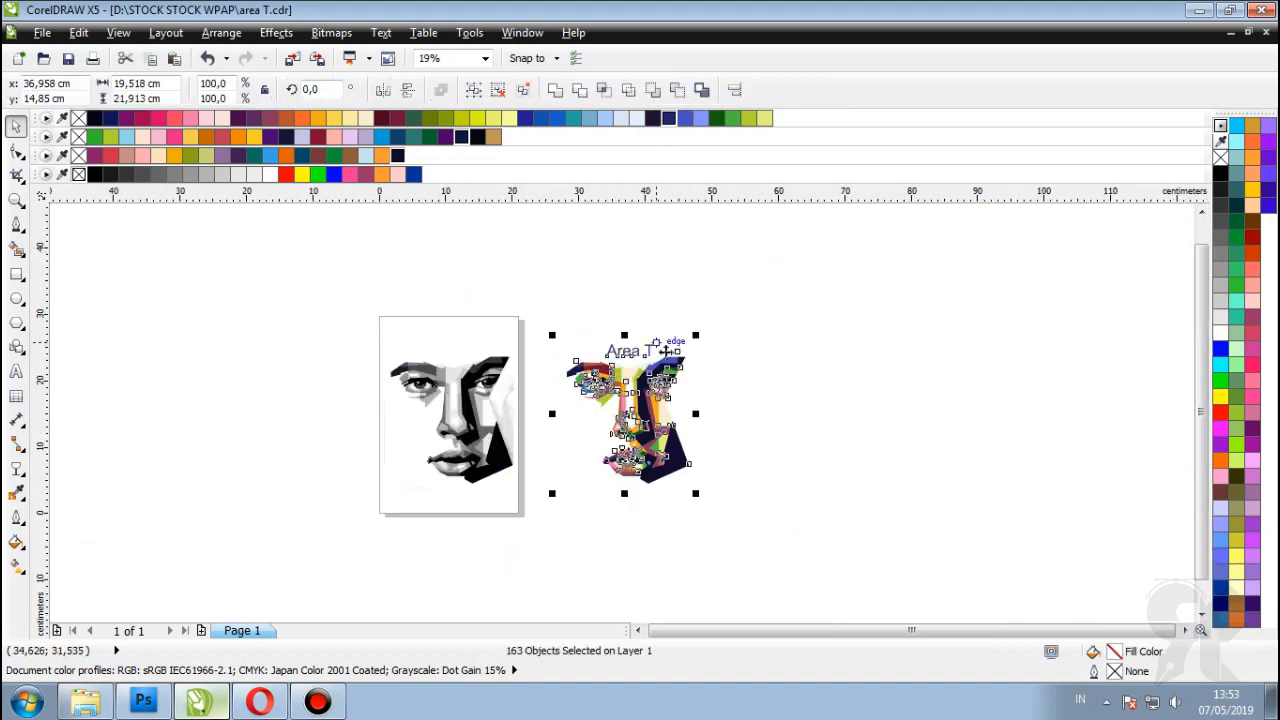
pyautogui.scroll(1, 694, 380)
pyautogui.click(880, 422)
pyautogui.scroll(1, 570, 410)
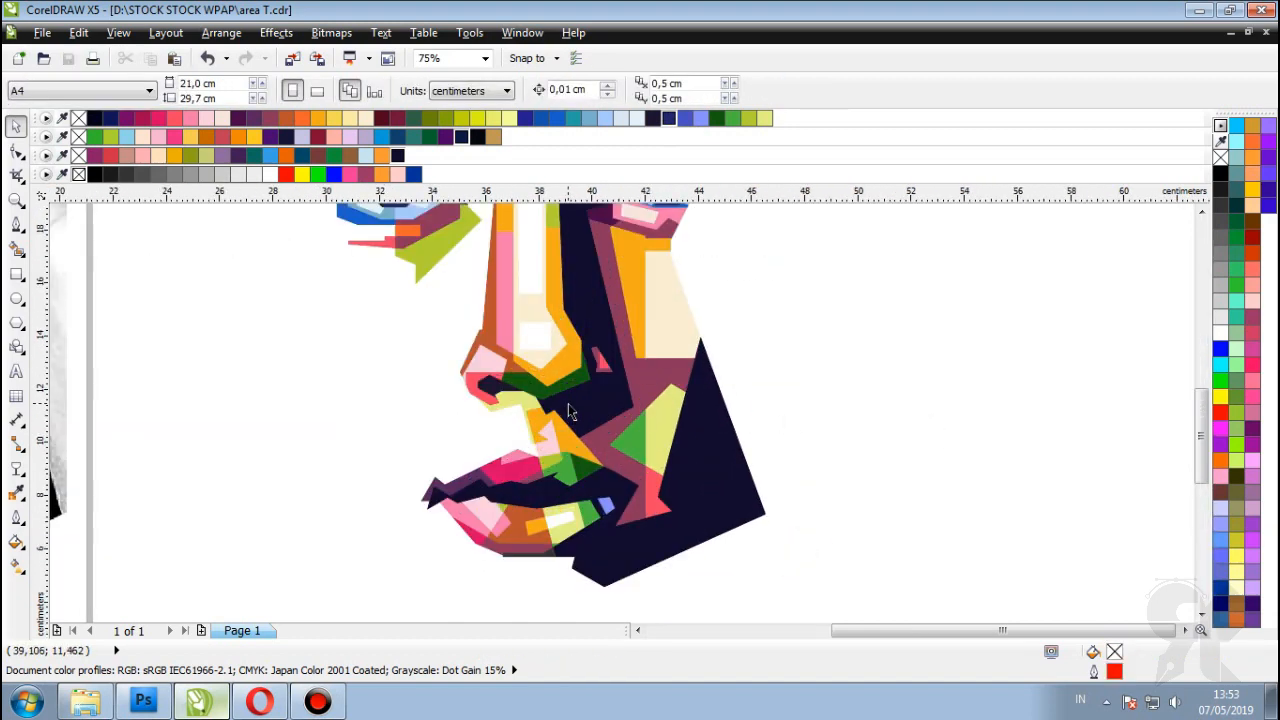
pyautogui.scroll(1, 572, 430)
# Step: In Windows Explorer, browse to D:\DATA E\me\LOGO WATERMARK
pyautogui.click(85, 700)
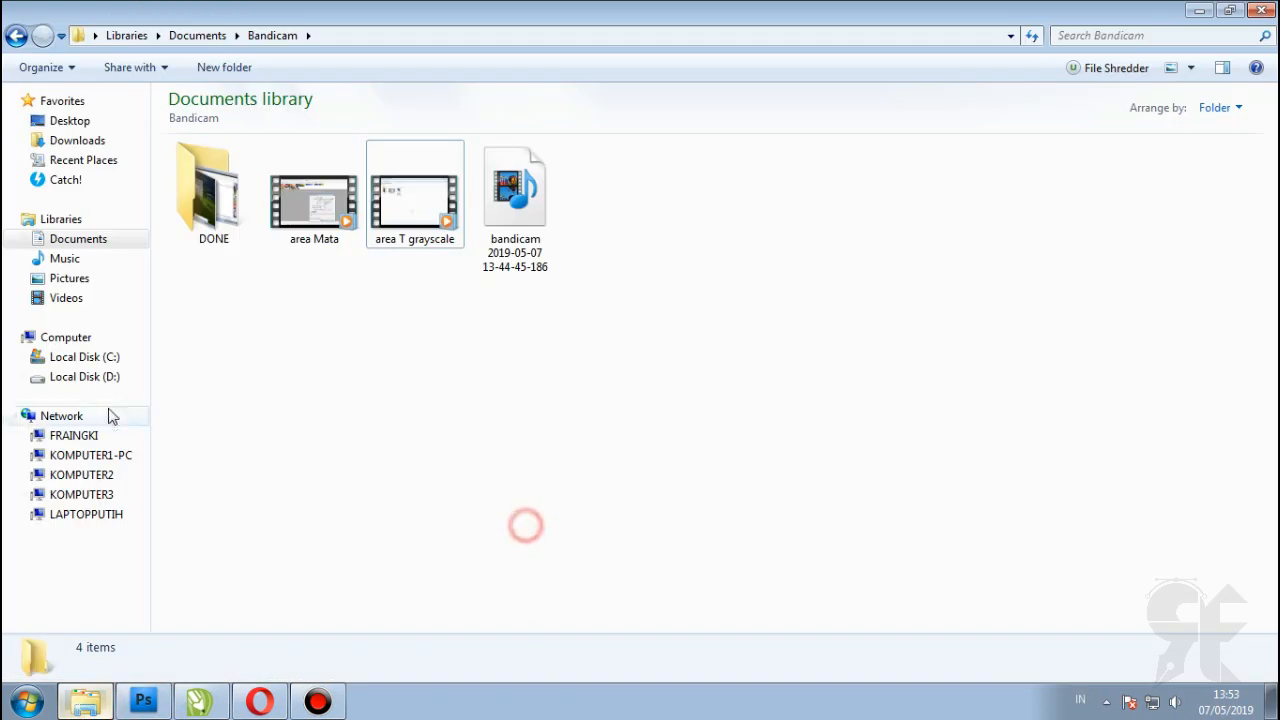
pyautogui.click(85, 376)
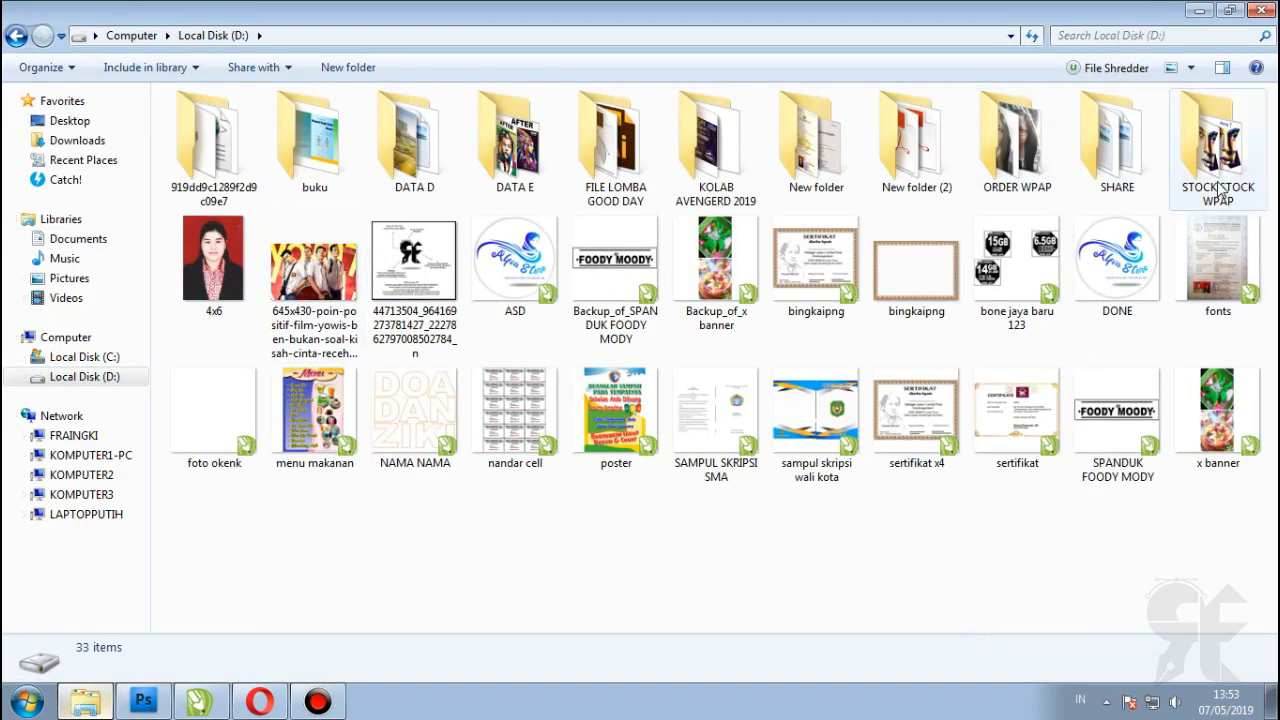
pyautogui.doubleClick(515, 140)
pyautogui.doubleClick(600, 152)
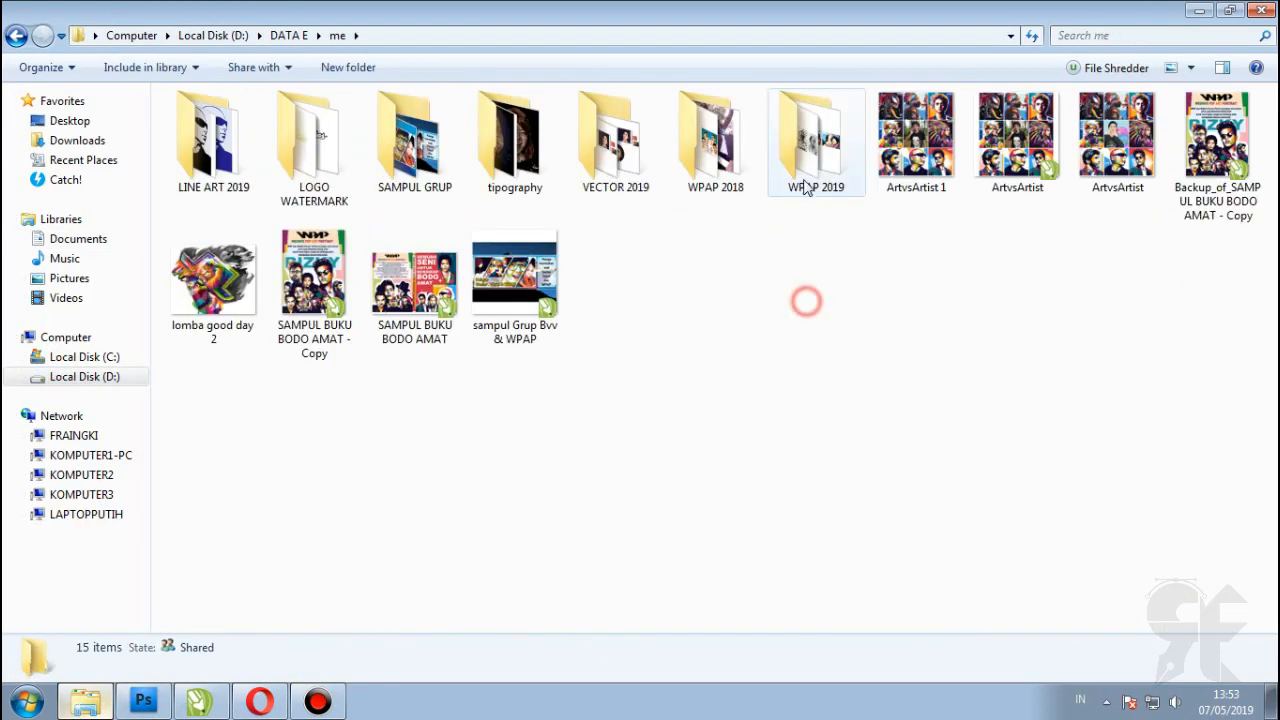
pyautogui.doubleClick(318, 143)
# Step: Drag the black WM BARU hitam logo into the CorelDRAW drawing
pyautogui.click(440, 175)
pyautogui.click(535, 160)
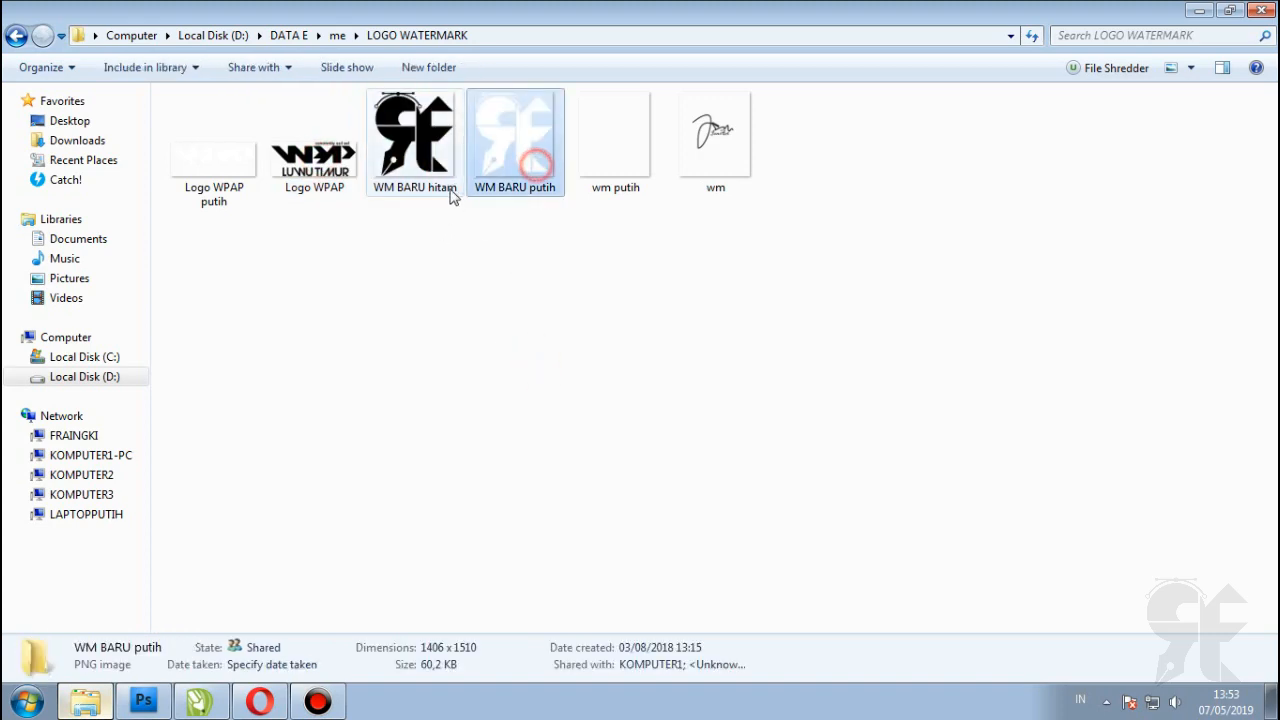
pyautogui.moveTo(450, 197); pyautogui.dragTo(359, 513)
# Step: Type two lines of credit text, a username and an e-mail handle, below the logo
pyautogui.scroll(2, 310, 430)
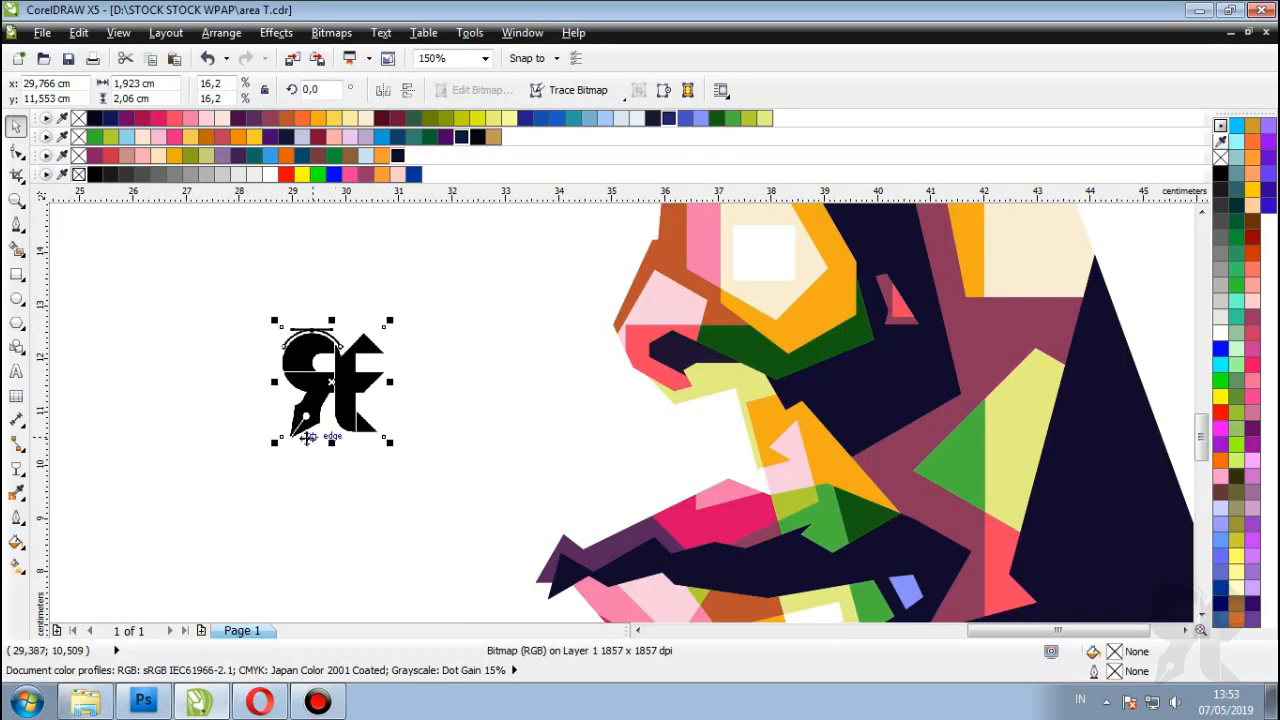
pyautogui.click(16, 372)
pyautogui.click(312, 537)
pyautogui.scroll(2, 314, 537)
pyautogui.write('rizy')
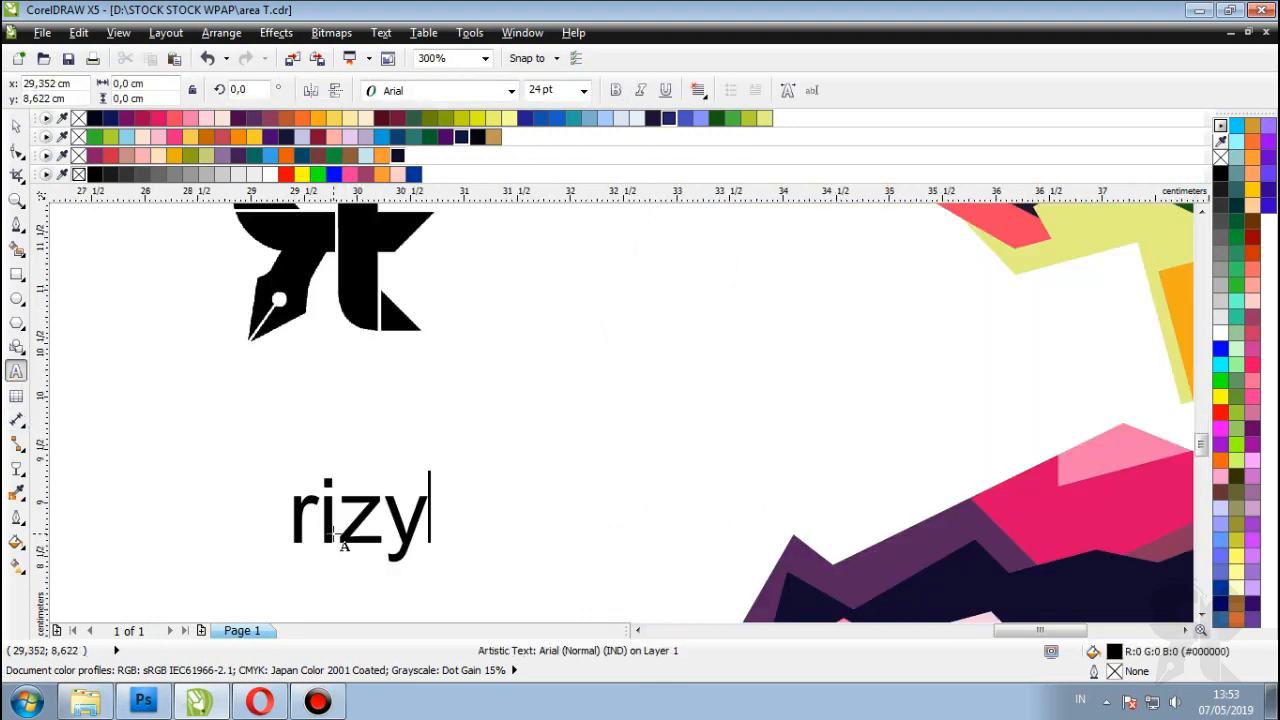
pyautogui.press('BackSpace')
pyautogui.write('kyeditor')
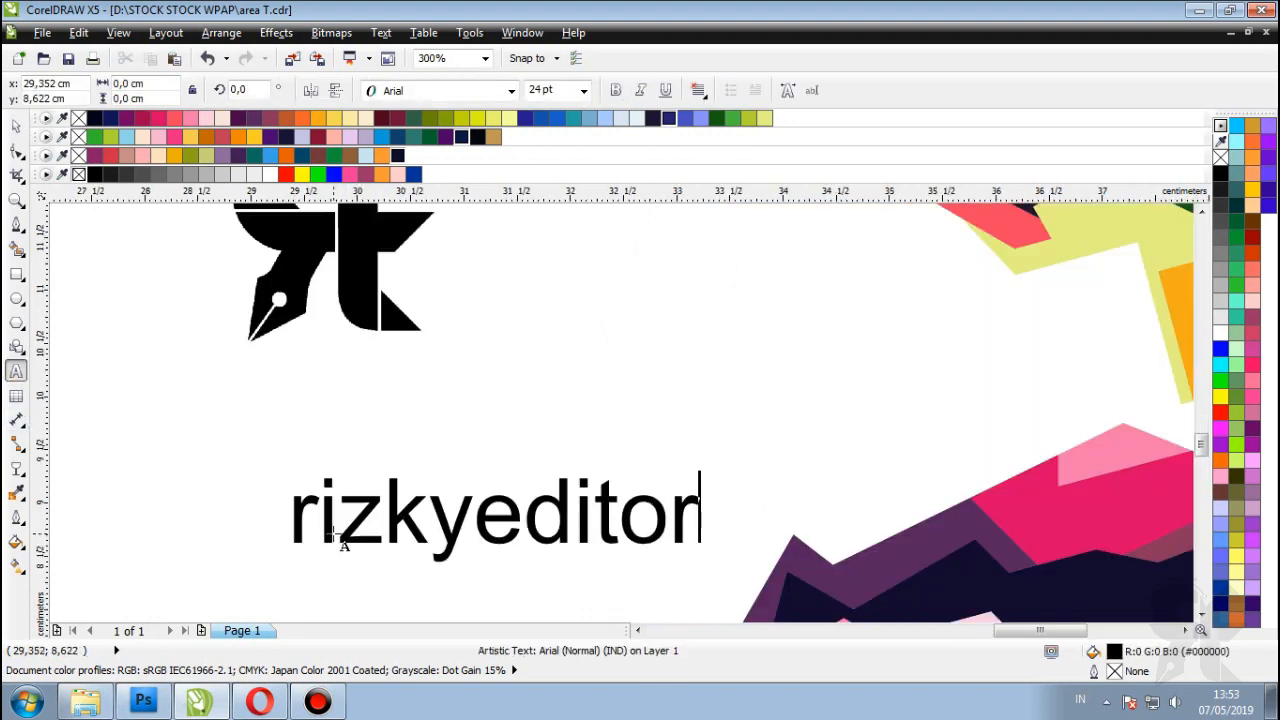
pyautogui.press('Return')
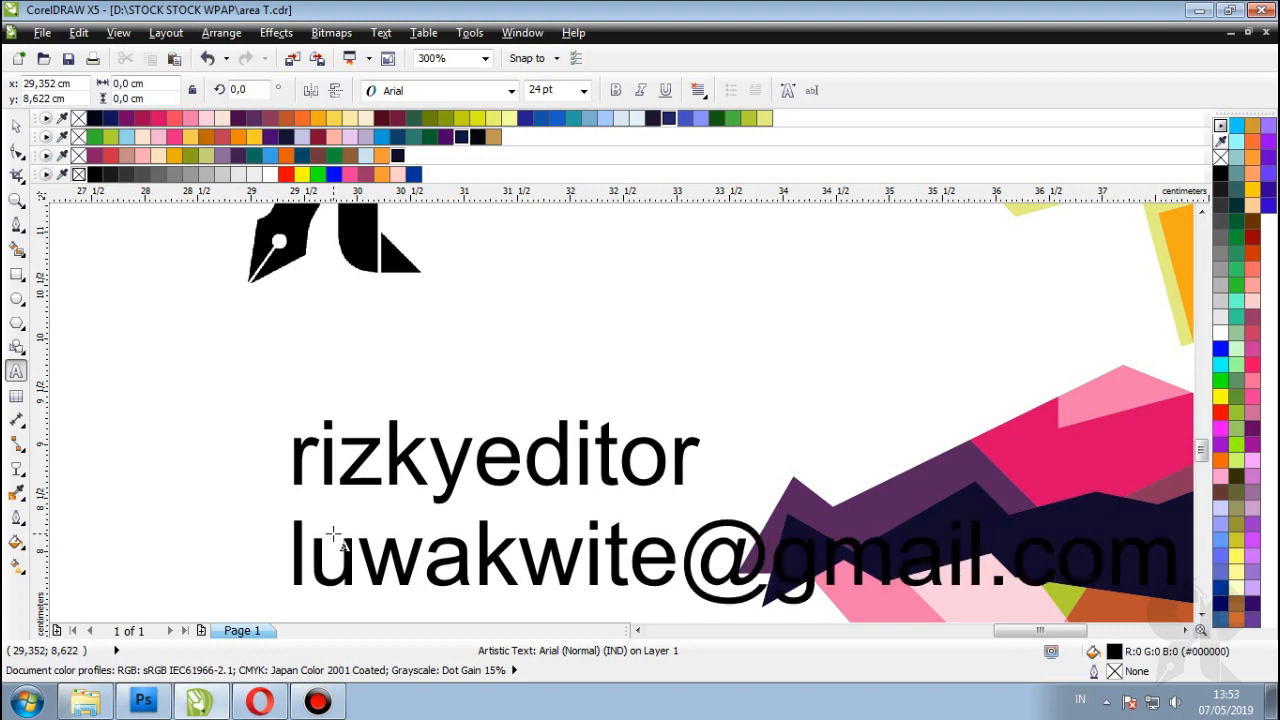
pyautogui.scroll(-3, 333, 535)
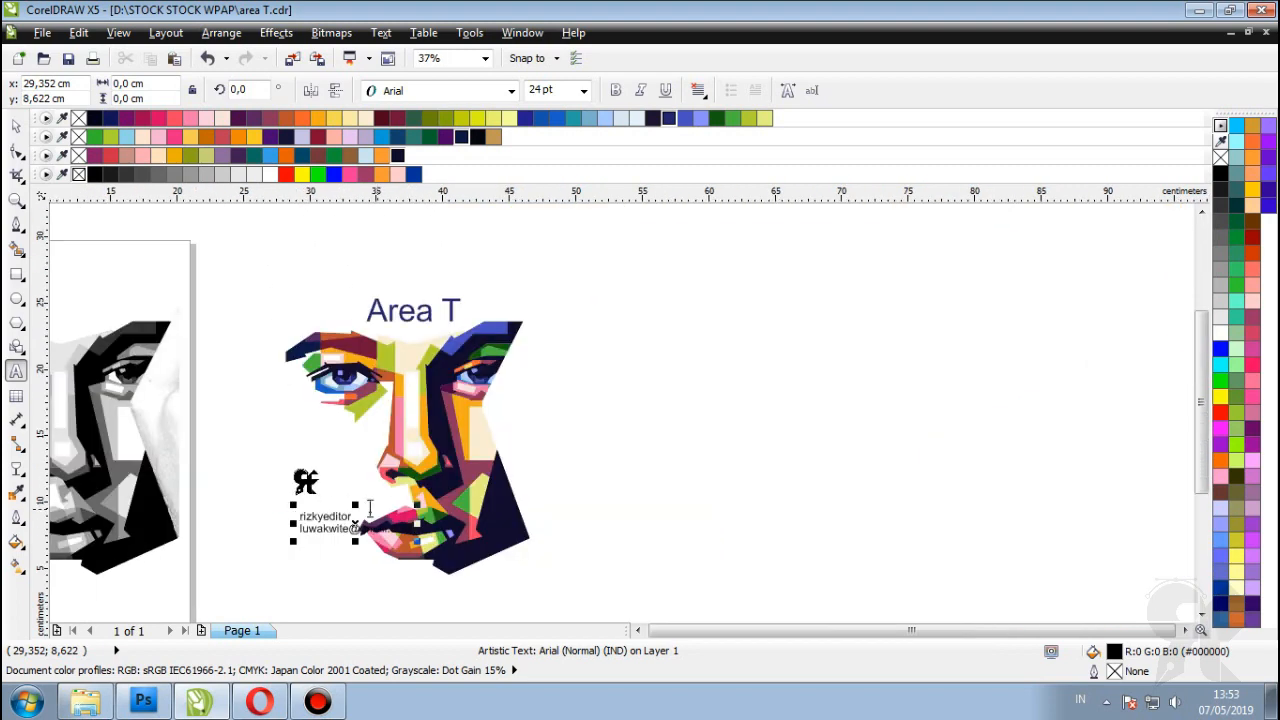
pyautogui.scroll(1, 366, 517)
pyautogui.hotkey('ctrl', 'space')
# Step: Move the credit text under the logo, shrink it to about 10.6 pt, and make it dark blue and bold
pyautogui.hscroll(-3, 443, 475)
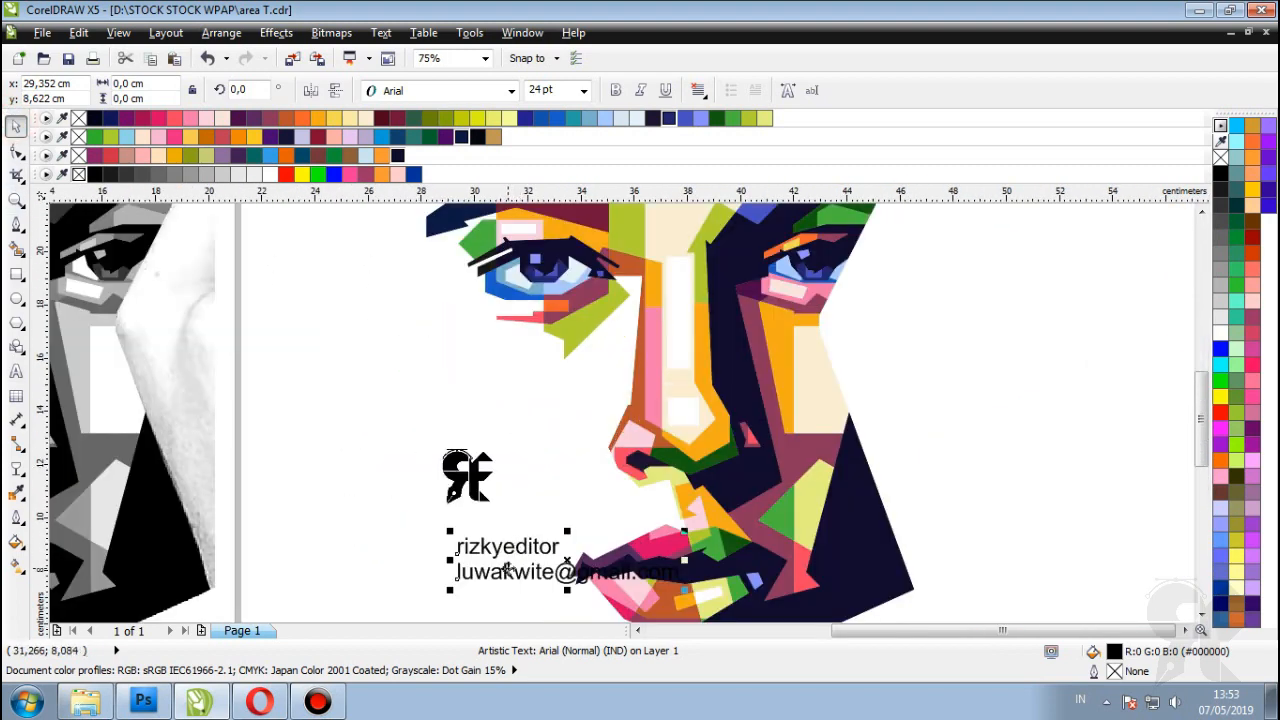
pyautogui.moveTo(504, 551); pyautogui.dragTo(443, 502)
pyautogui.moveTo(621, 481); pyautogui.dragTo(519, 503)
pyautogui.scroll(1, 467, 543)
pyautogui.click(668, 118)
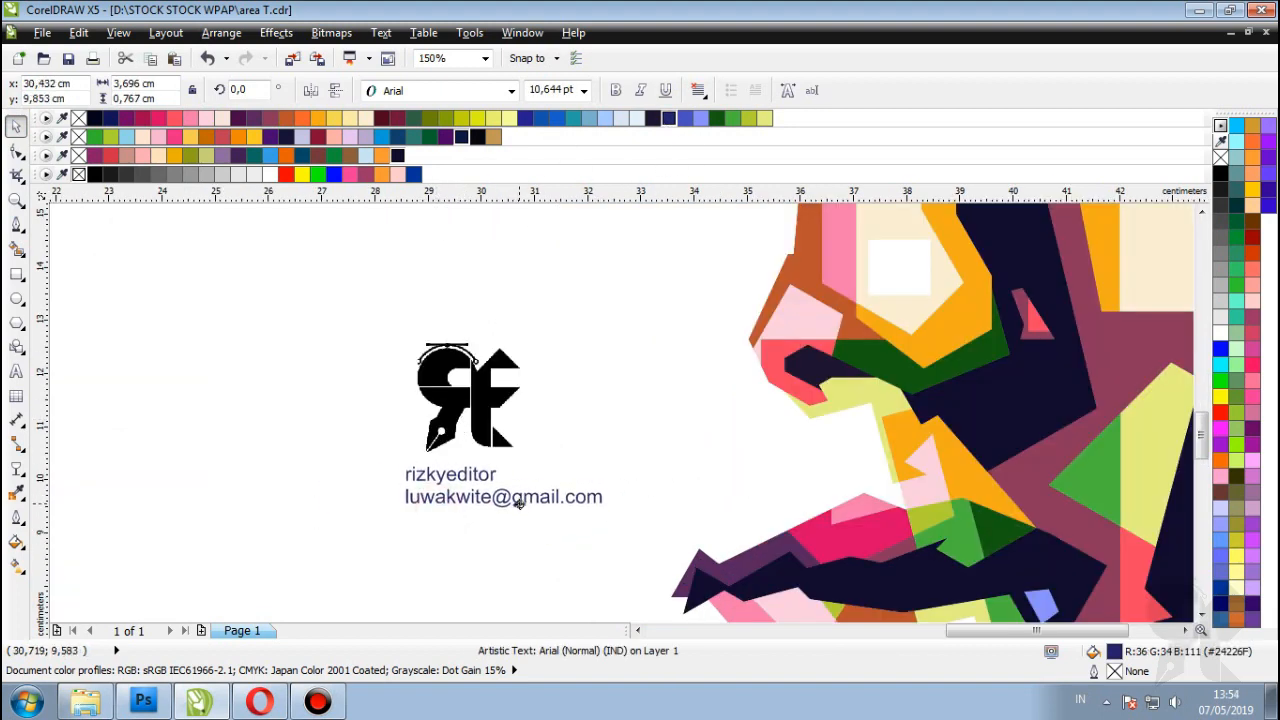
pyautogui.click(615, 90)
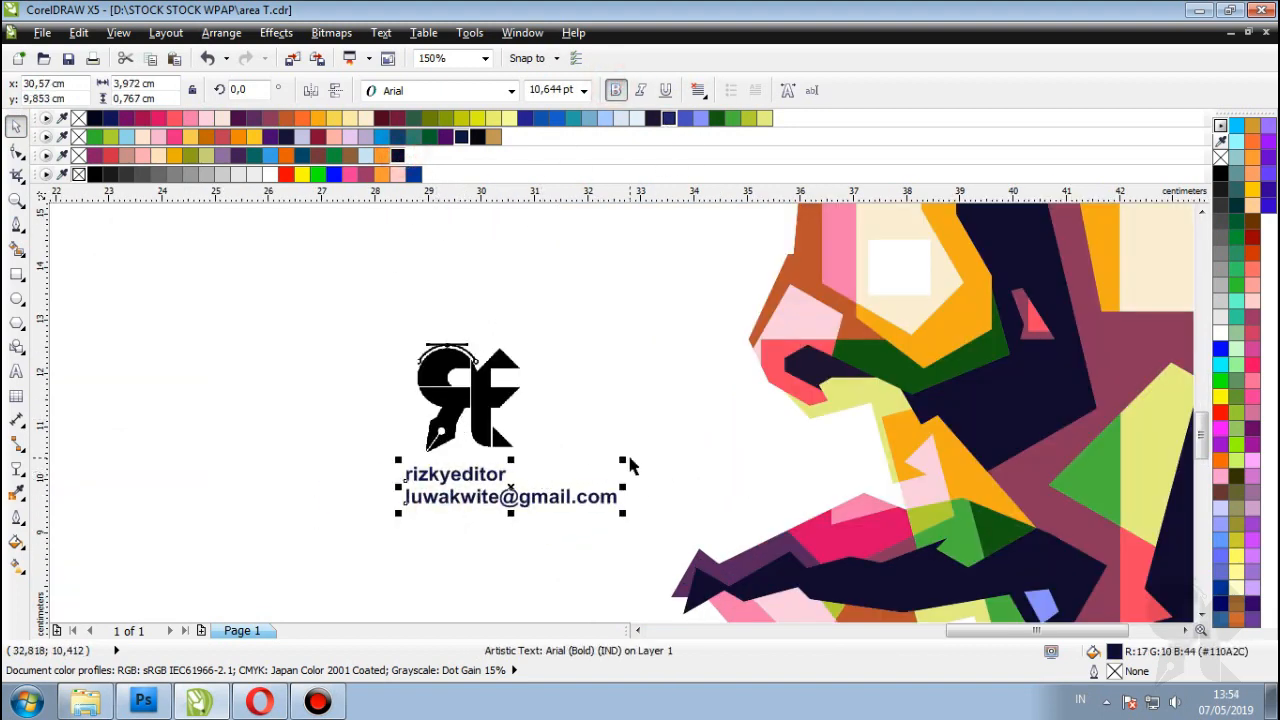
# Step: Enlarge the credit text to about 12 pt and nudge it slightly down and right
pyautogui.moveTo(623, 460); pyautogui.dragTo(655, 452)
pyautogui.scroll(-2, 515, 495)
pyautogui.scroll(3, 514, 491)
pyautogui.moveTo(514, 491); pyautogui.dragTo(521, 508)
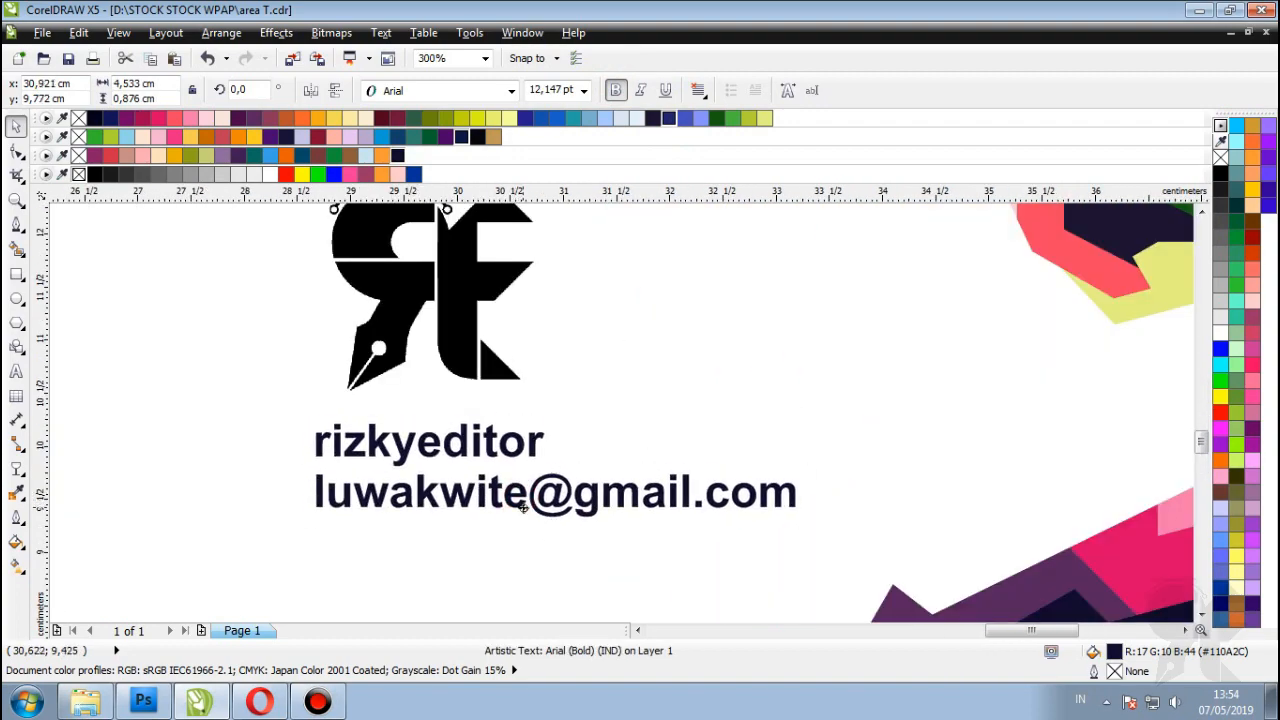
pyautogui.scroll(-3, 521, 508)
pyautogui.click(797, 480)
pyautogui.scroll(-2, 481, 464)
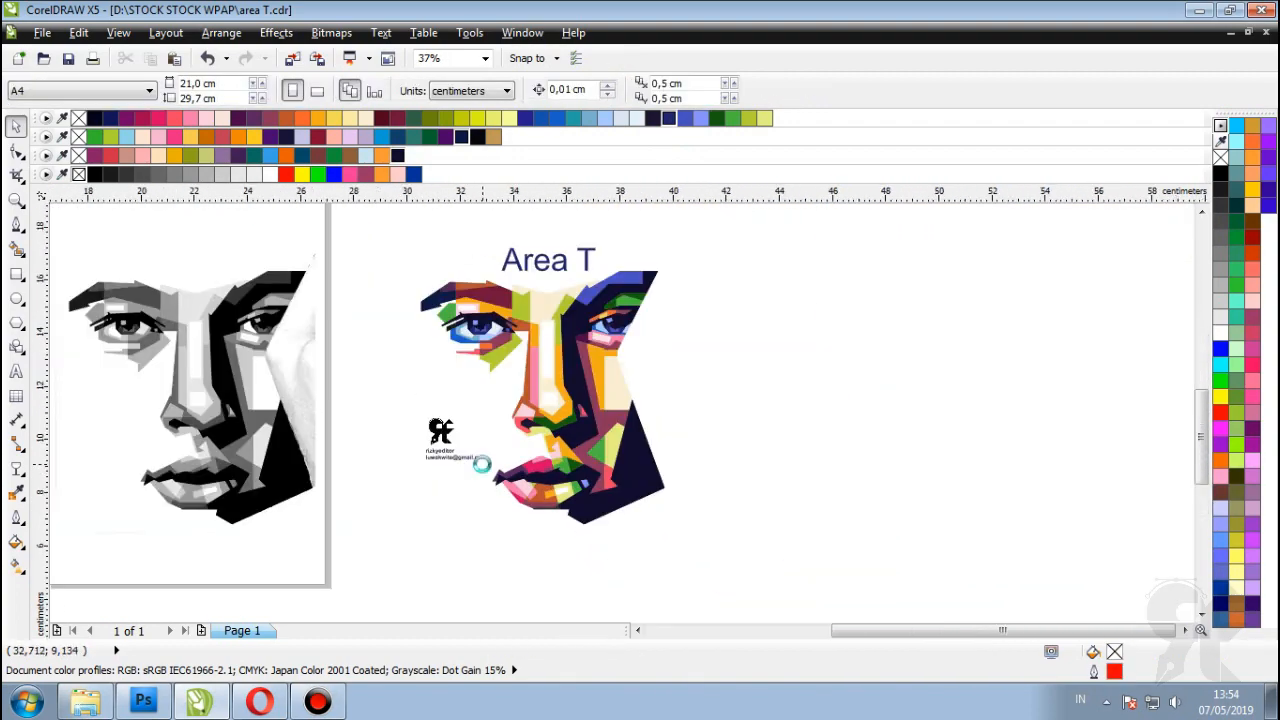
pyautogui.scroll(2, 481, 464)
pyautogui.scroll(-2, 478, 443)
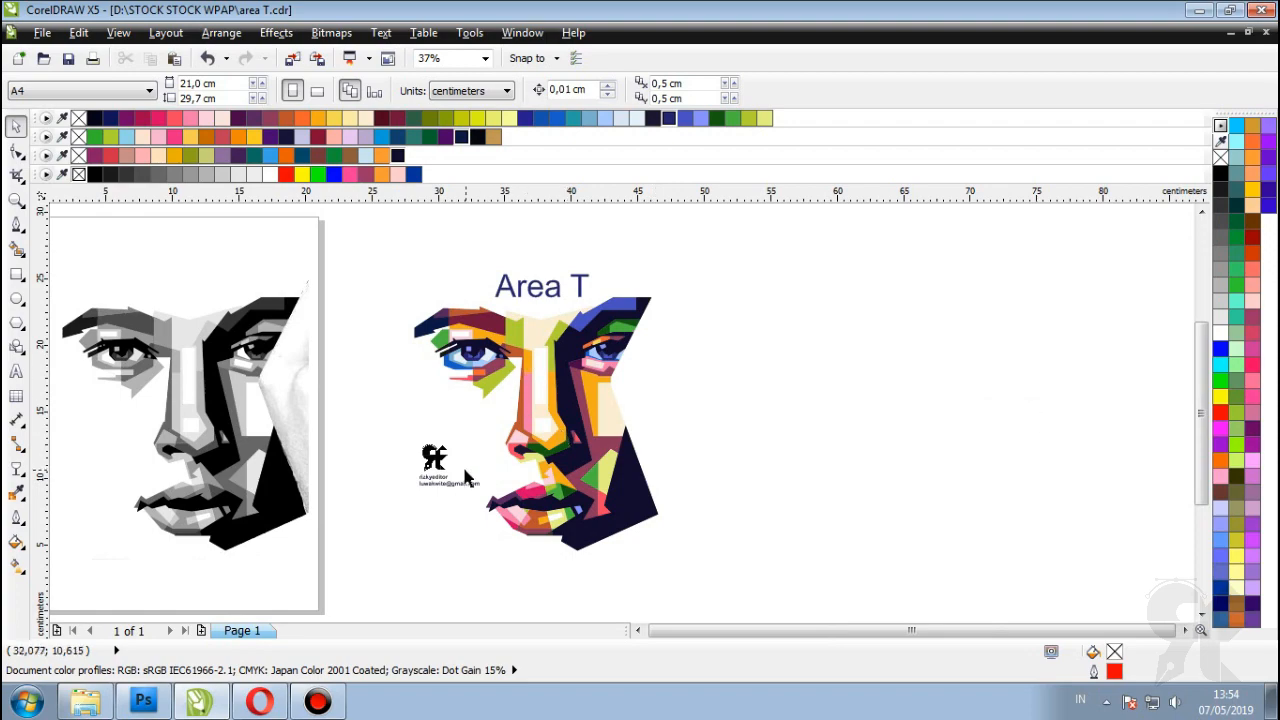
# Step: Import the Logo WPAP image into the drawing from the file browser
pyautogui.scroll(2, 465, 478)
pyautogui.click(386, 414)
pyautogui.scroll(-2, 857, 423)
pyautogui.click(857, 423)
pyautogui.scroll(1, 465, 425)
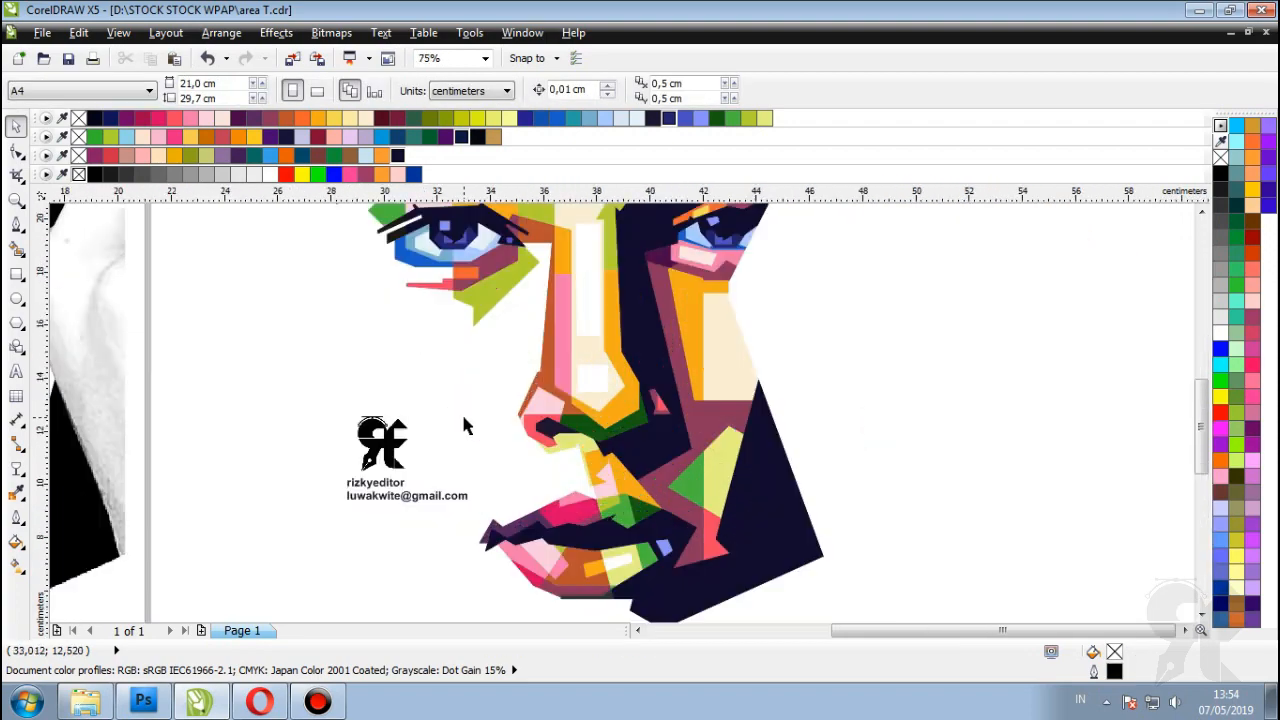
pyautogui.scroll(-1, 465, 425)
pyautogui.click(85, 702)
pyautogui.moveTo(314, 140); pyautogui.dragTo(480, 325)
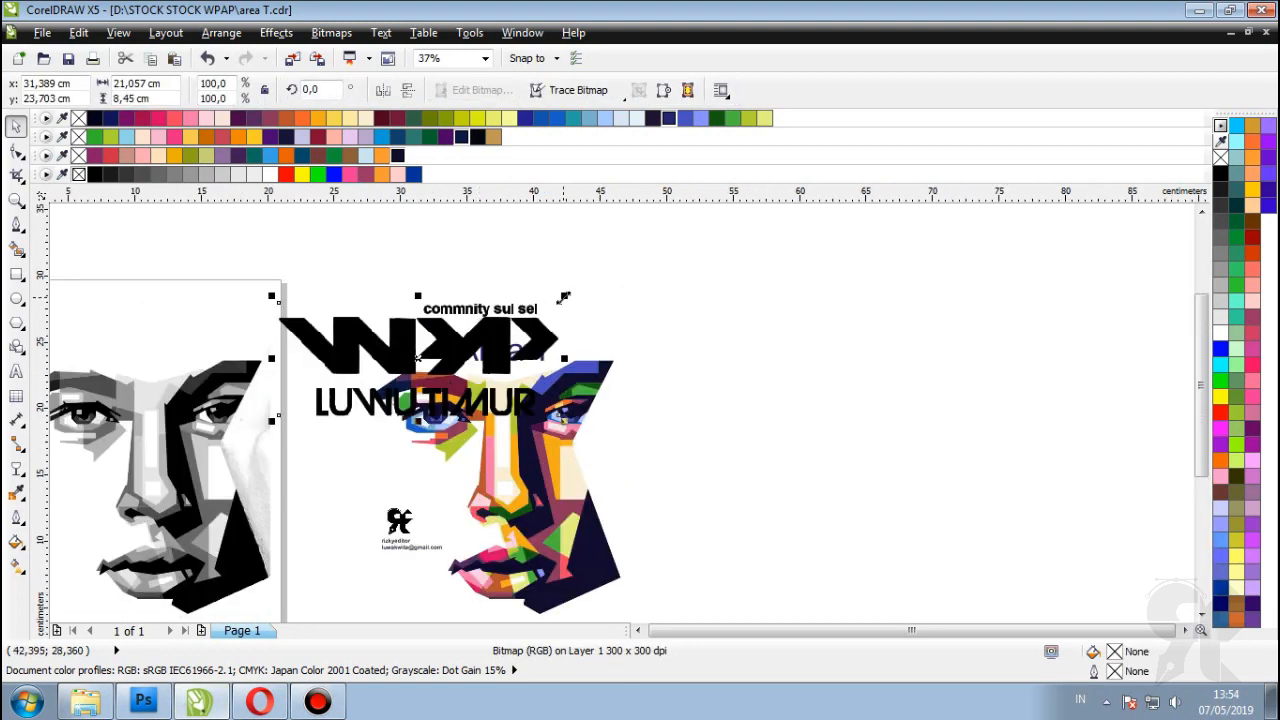
# Step: Shrink the WPAP logo to about 21% and place it at the portrait's top left beside the title
pyautogui.moveTo(564, 297)
pyautogui.mouseDown()
pyautogui.moveTo(463, 319)
pyautogui.moveTo(449, 335)
pyautogui.mouseUp()
pyautogui.scroll(2, 408, 345)
pyautogui.moveTo(484, 391); pyautogui.dragTo(444, 354)
pyautogui.scroll(-3, 442, 342)
pyautogui.click(765, 351)
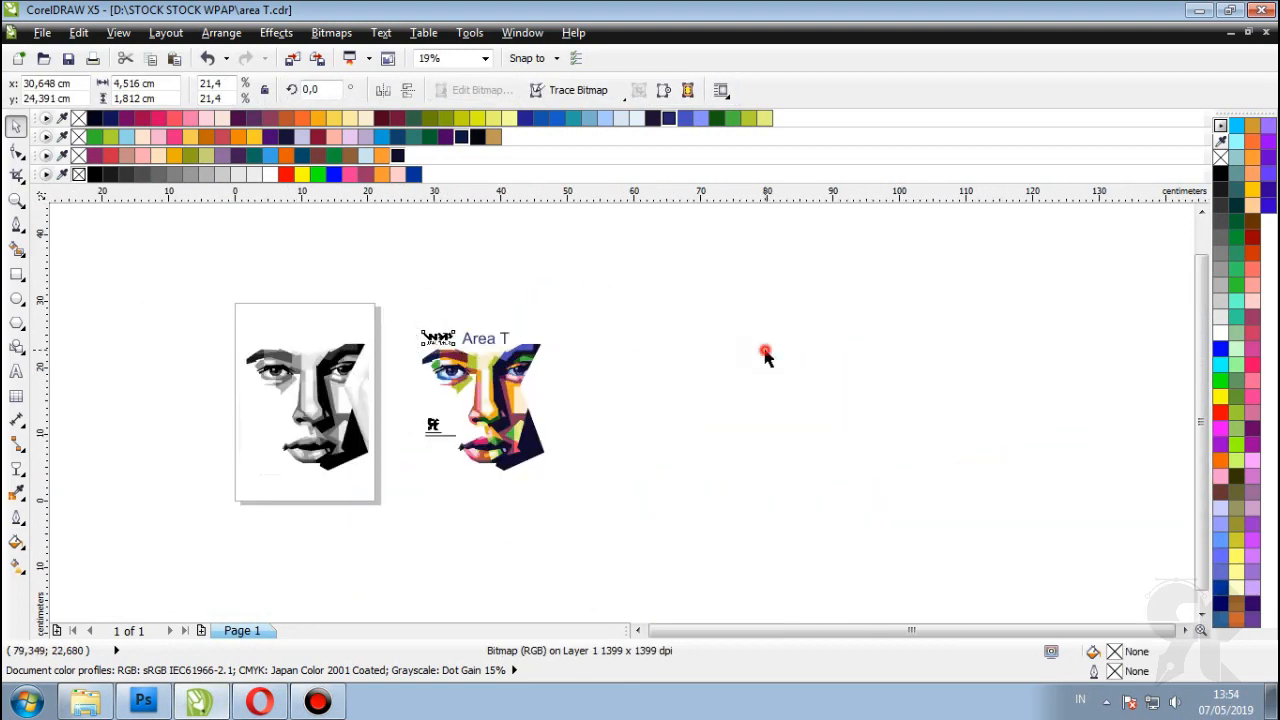
pyautogui.scroll(1, 423, 326)
pyautogui.click(458, 342)
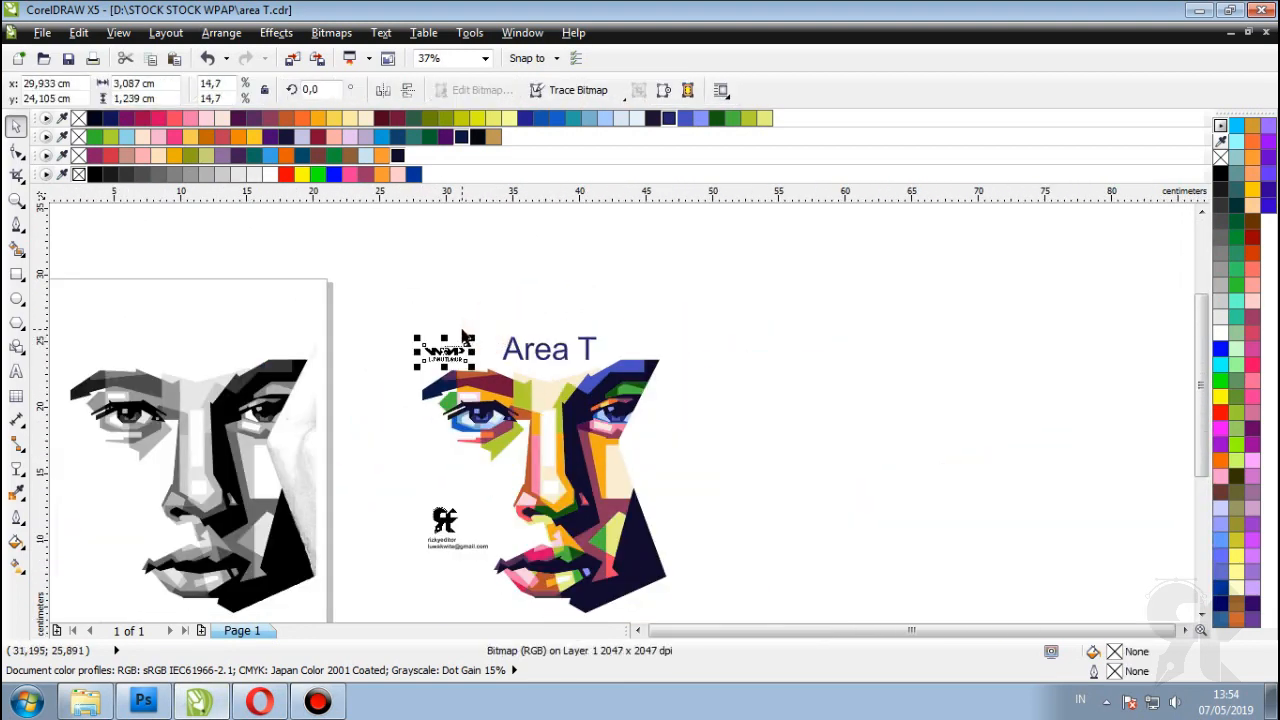
pyautogui.scroll(2, 463, 333)
pyautogui.scroll(-3, 450, 345)
pyautogui.click(674, 334)
pyautogui.moveTo(631, 283); pyautogui.dragTo(394, 589)
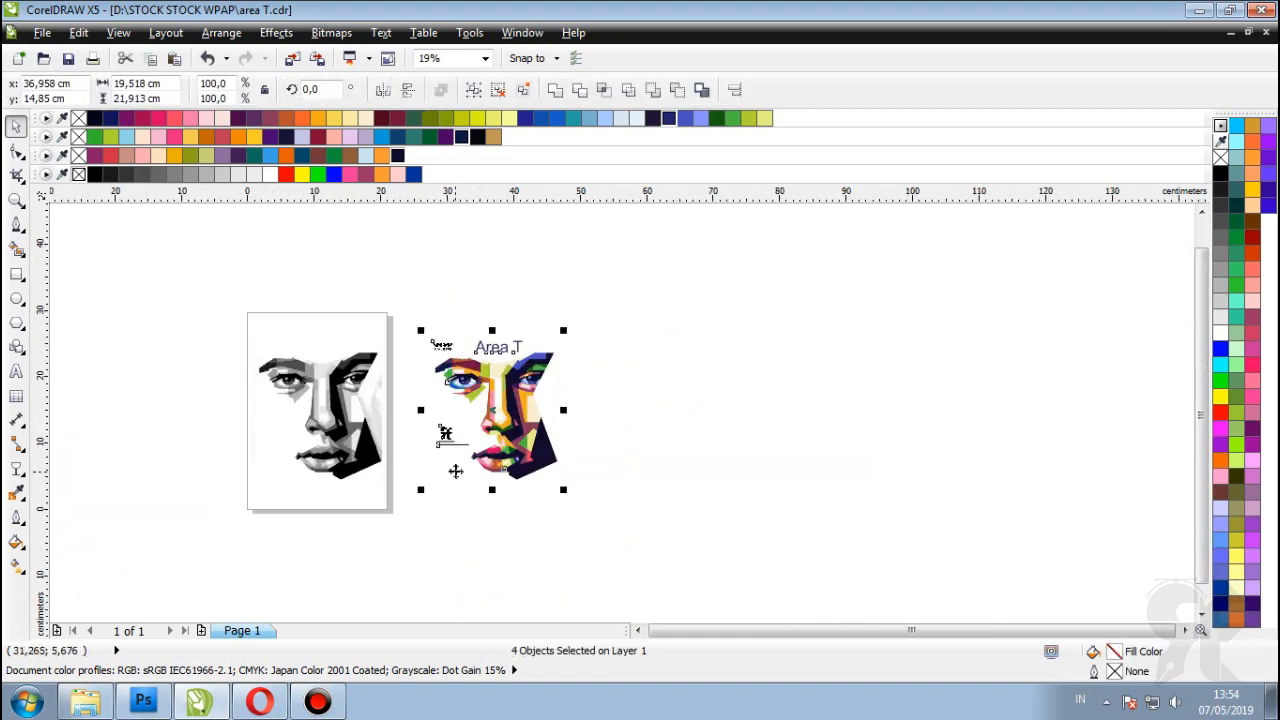
# Step: Group the portrait parts and export them as JPEG file '105' into the Done Collor folder
pyautogui.hotkey('ctrl', 'g')
pyautogui.hotkey('ctrl', 'e')
pyautogui.moveTo(944, 218); pyautogui.dragTo(944, 380)
pyautogui.moveTo(669, 425); pyautogui.dragTo(437, 430)
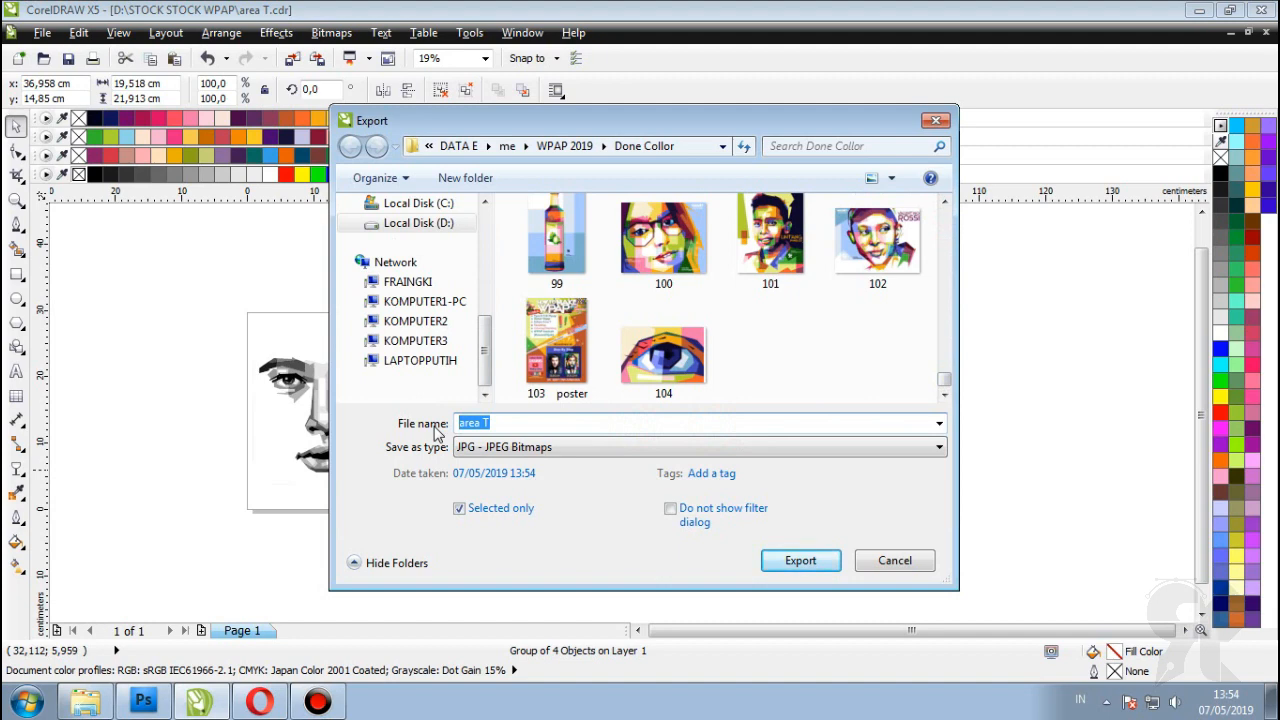
pyautogui.write('19')
pyautogui.press('BackSpace')
pyautogui.write('05')
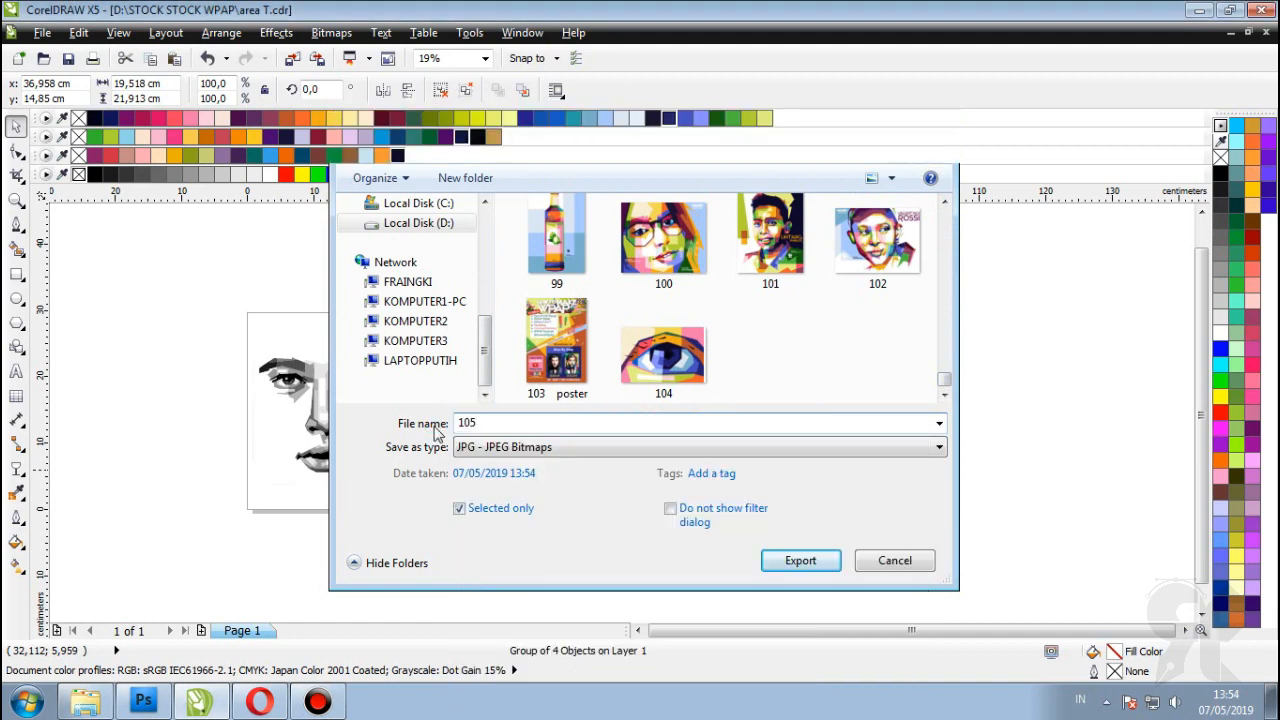
pyautogui.press('Return')
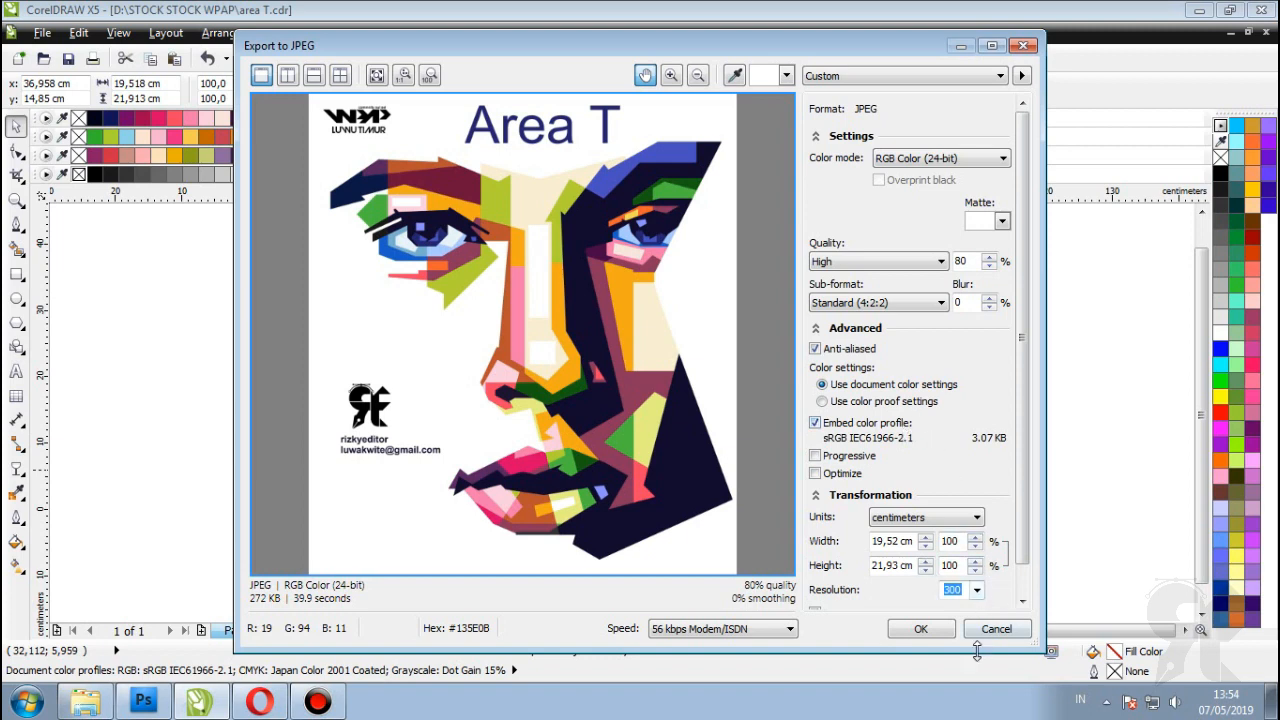
pyautogui.click(921, 629)
pyautogui.click(830, 421)
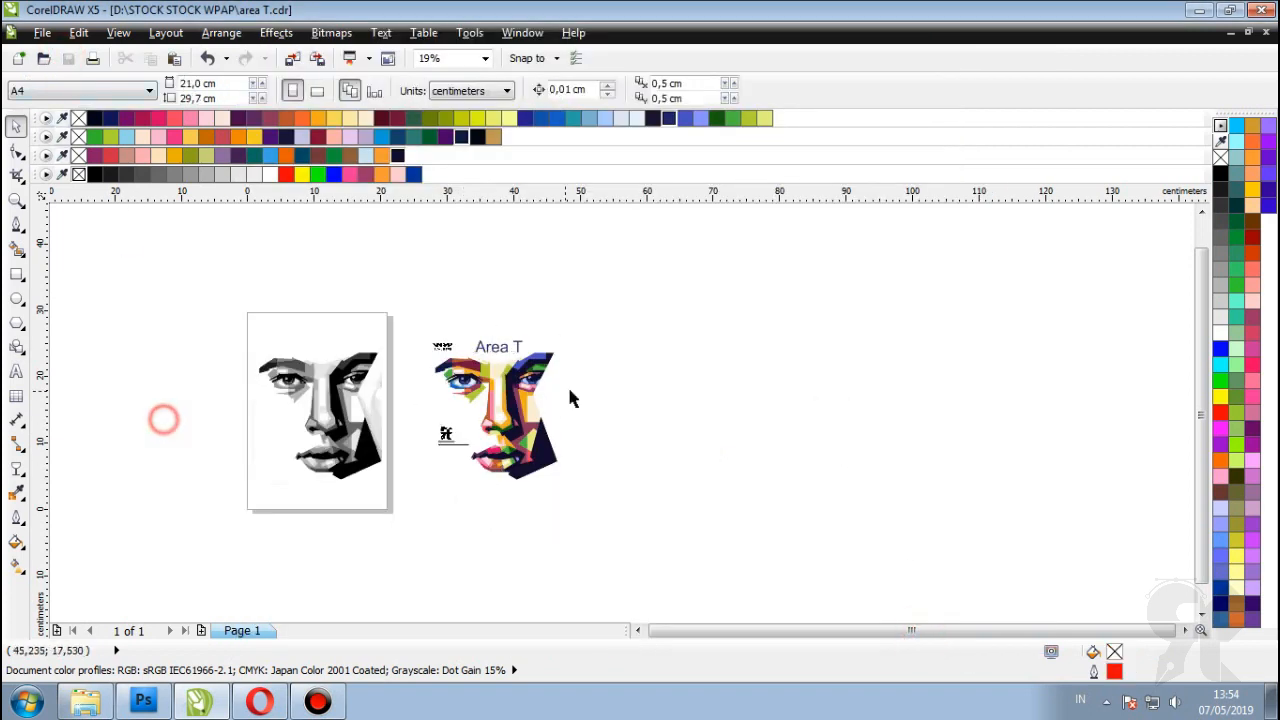
pyautogui.scroll(2, 570, 398)
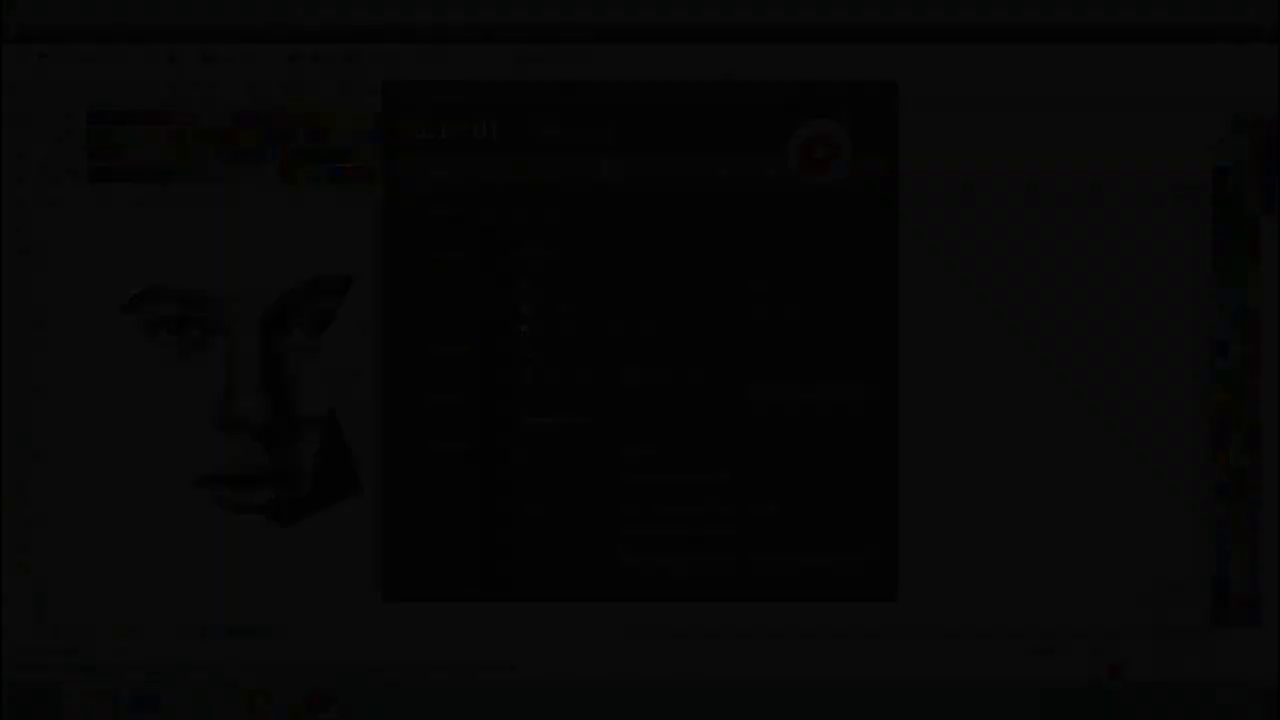